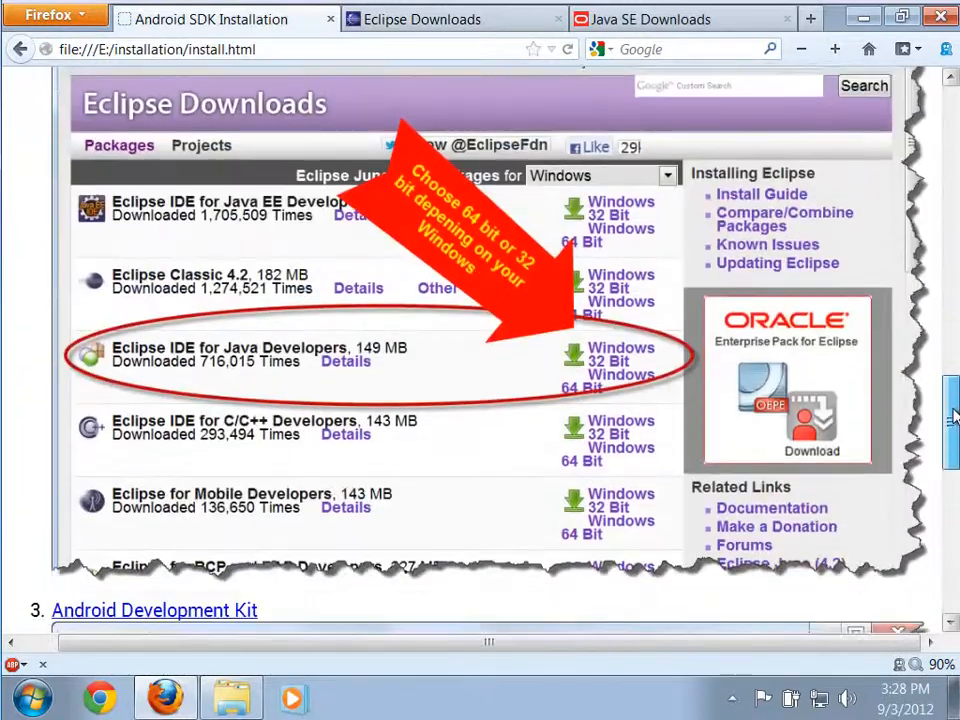
# Open the Android SDK download page in a new tab, then return to the Java SE Downloads page.
pyautogui.click(157, 238)
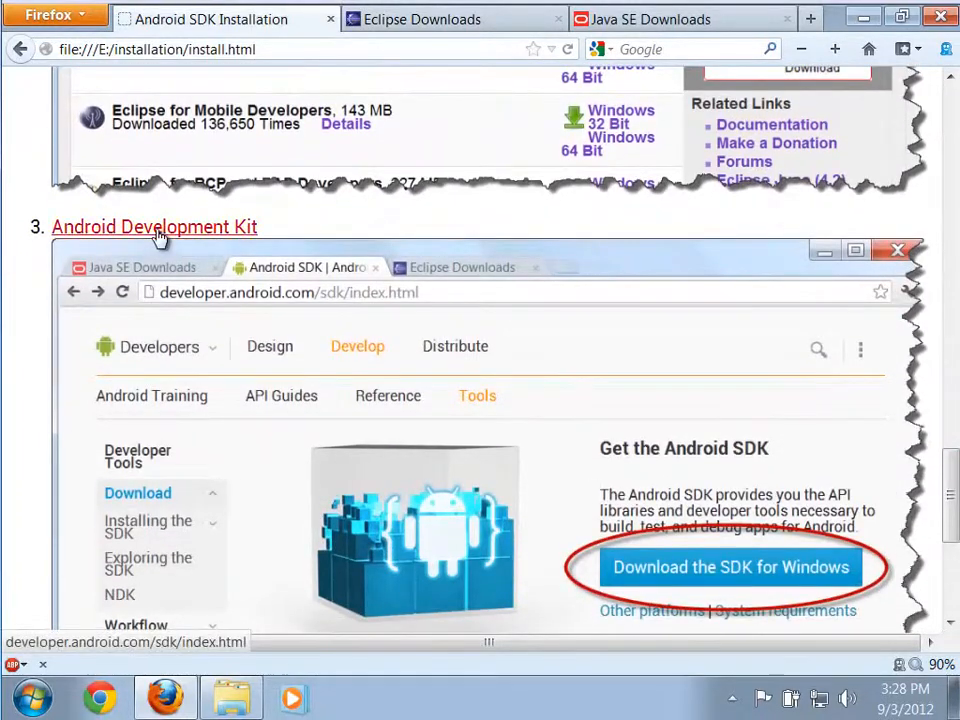
pyautogui.click(664, 30)
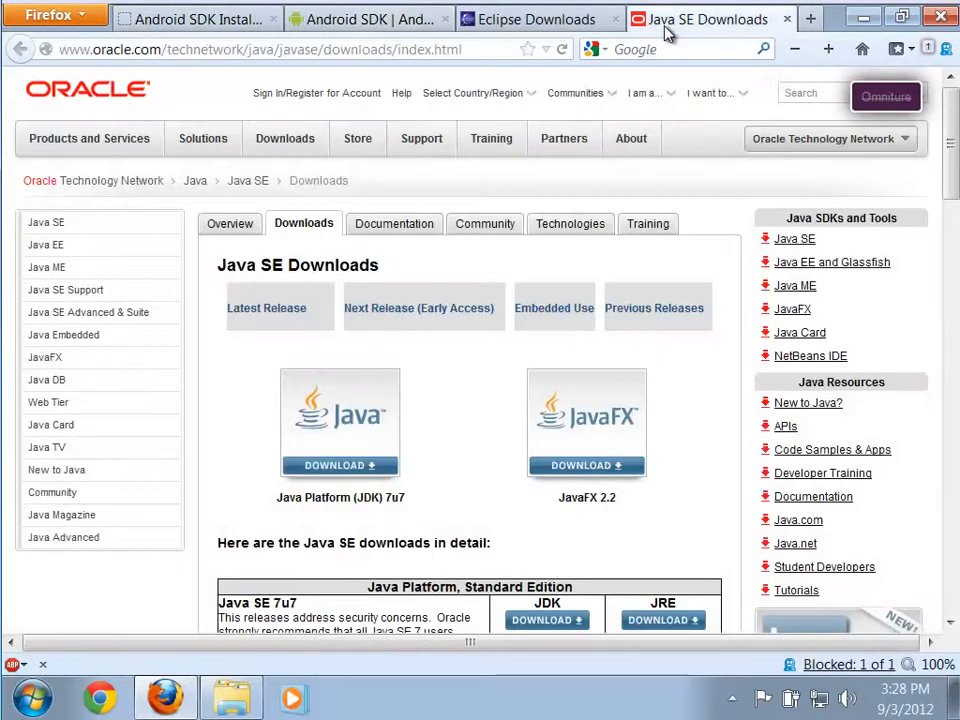
# Accept the JDK 7u7 licence agreement on the JDK download page, then check the android folder's files.
pyautogui.scroll(-5, 505, 458)
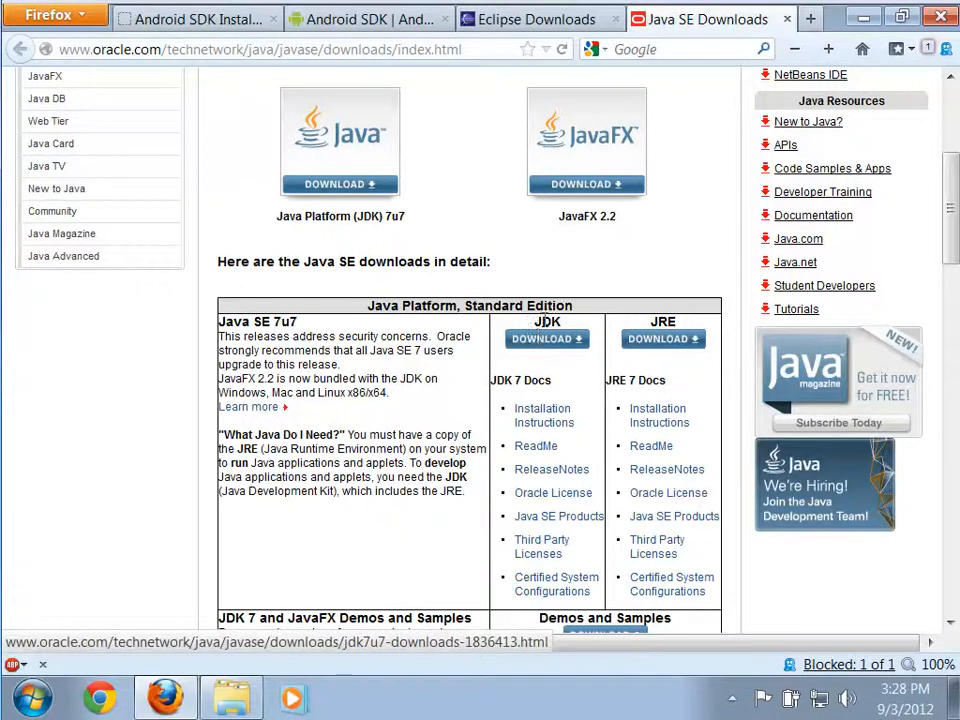
pyautogui.click(530, 342)
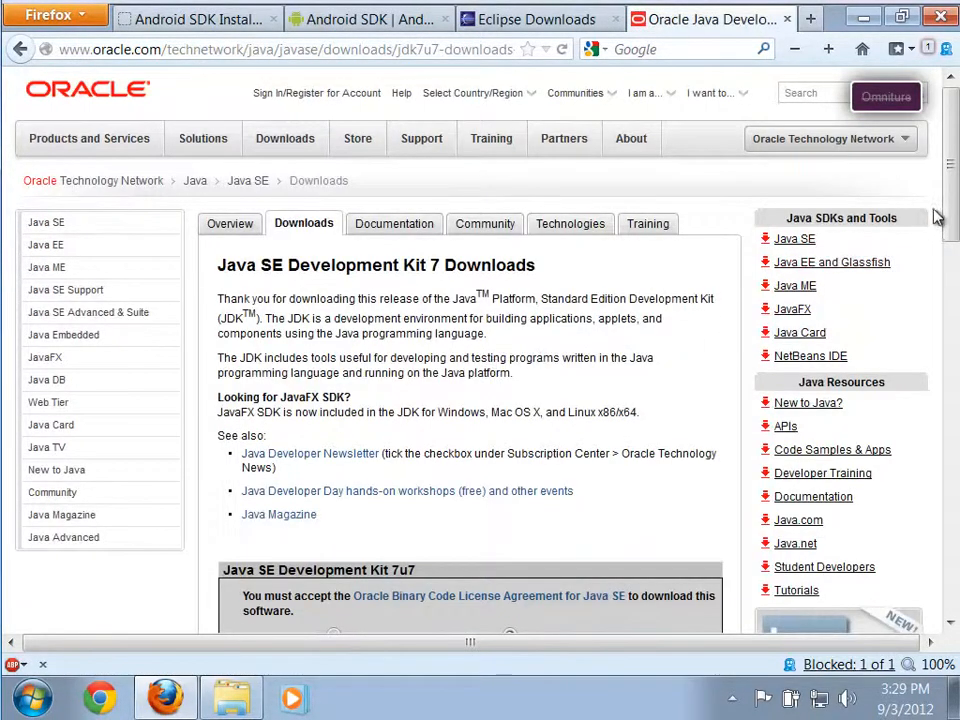
pyautogui.scroll(-3, 952, 292)
pyautogui.scroll(-4, 952, 292)
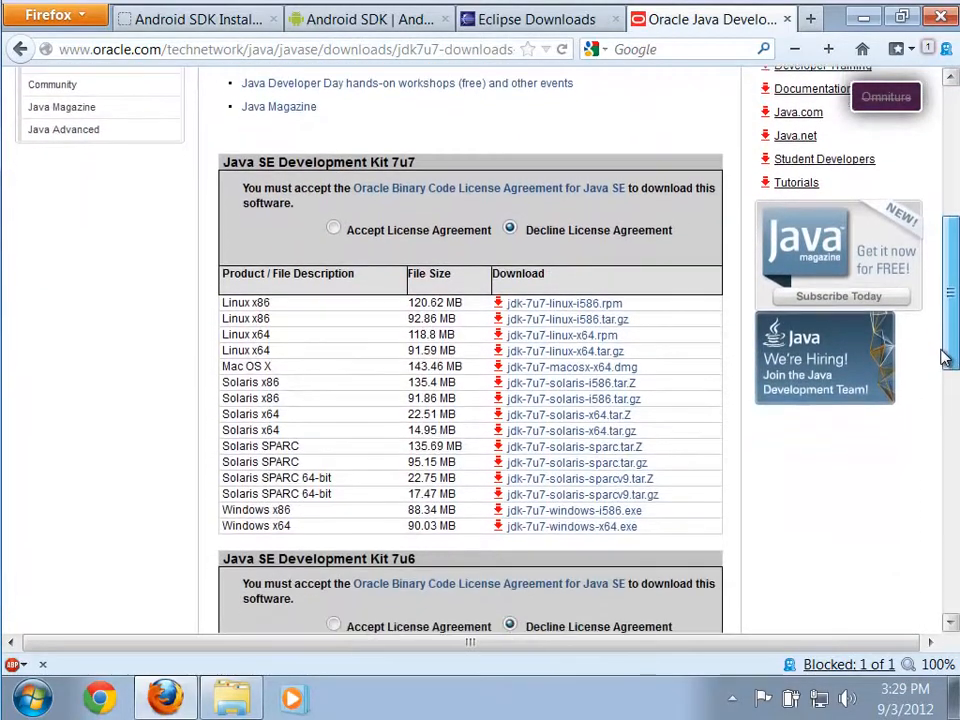
pyautogui.click(333, 229)
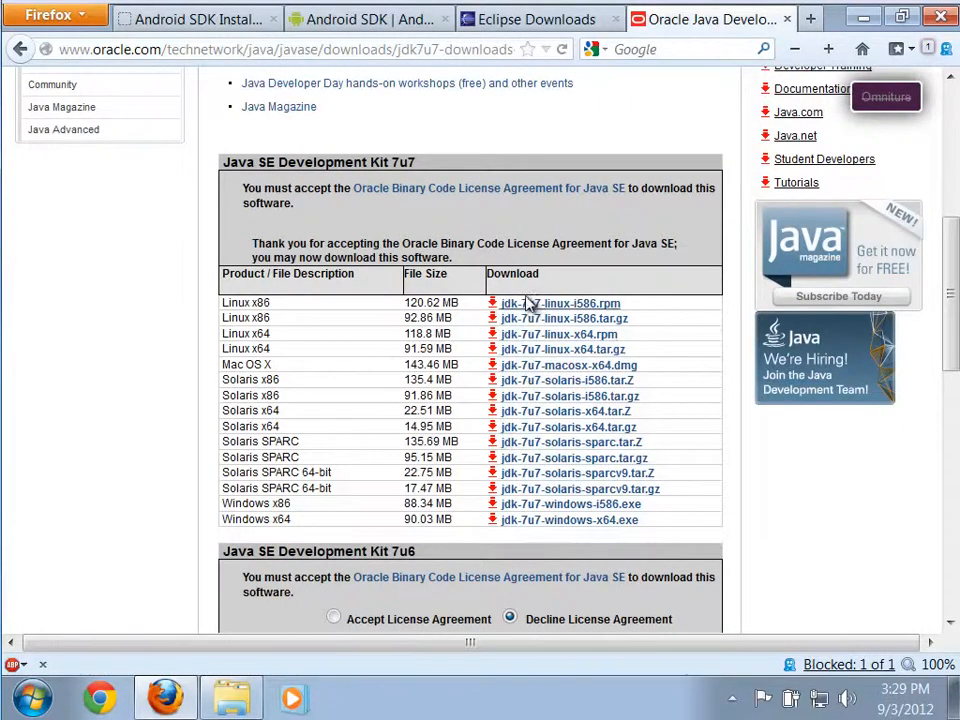
pyautogui.scroll(-2, 884, 423)
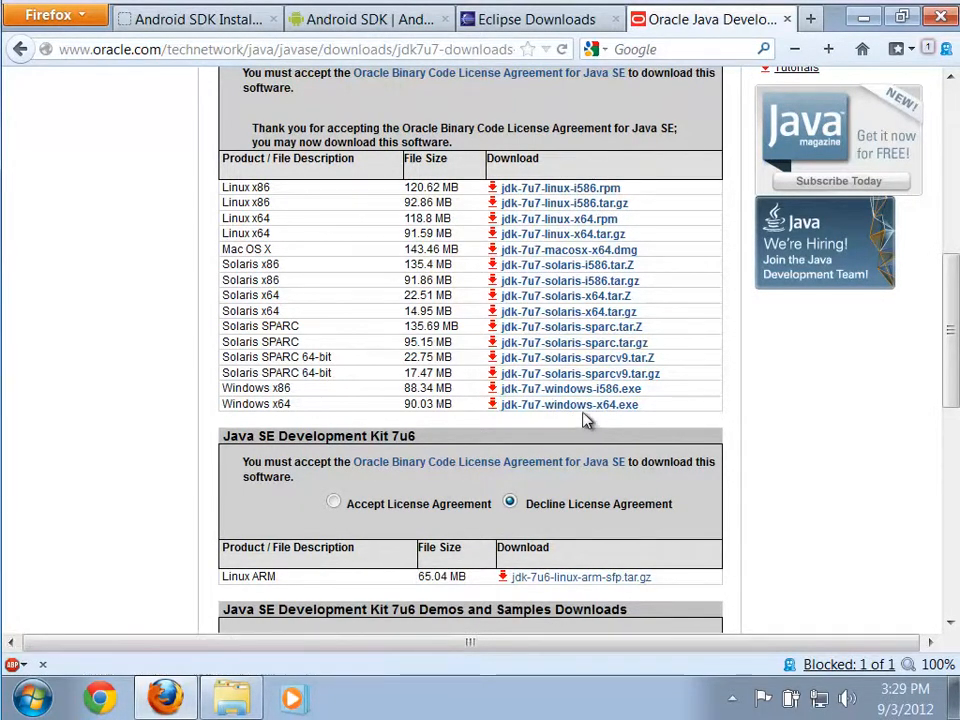
pyautogui.click(231, 697)
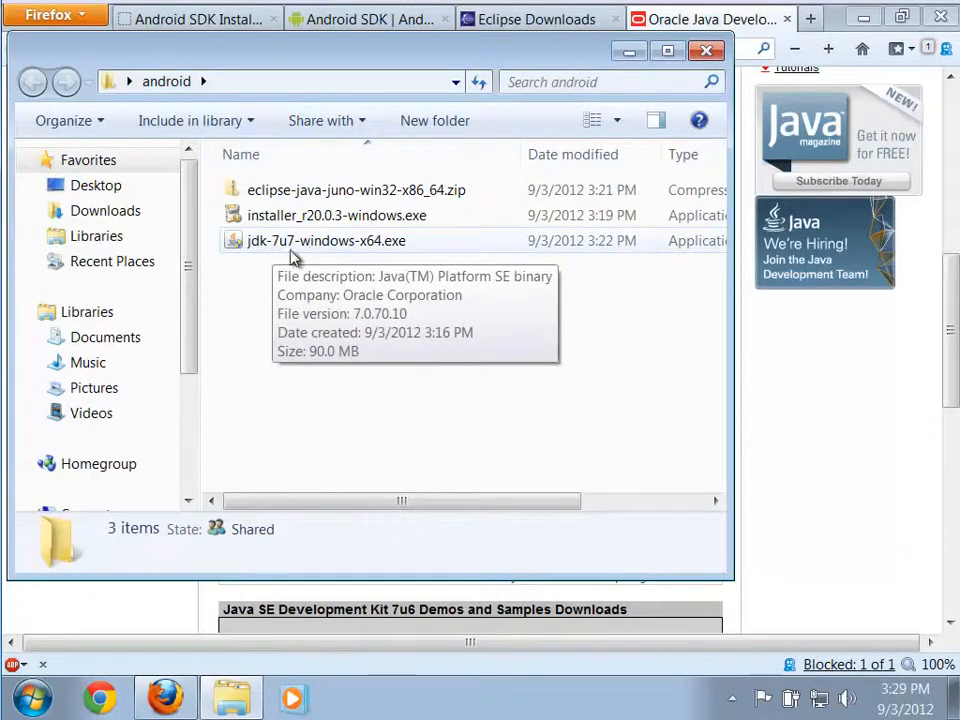
pyautogui.click(868, 483)
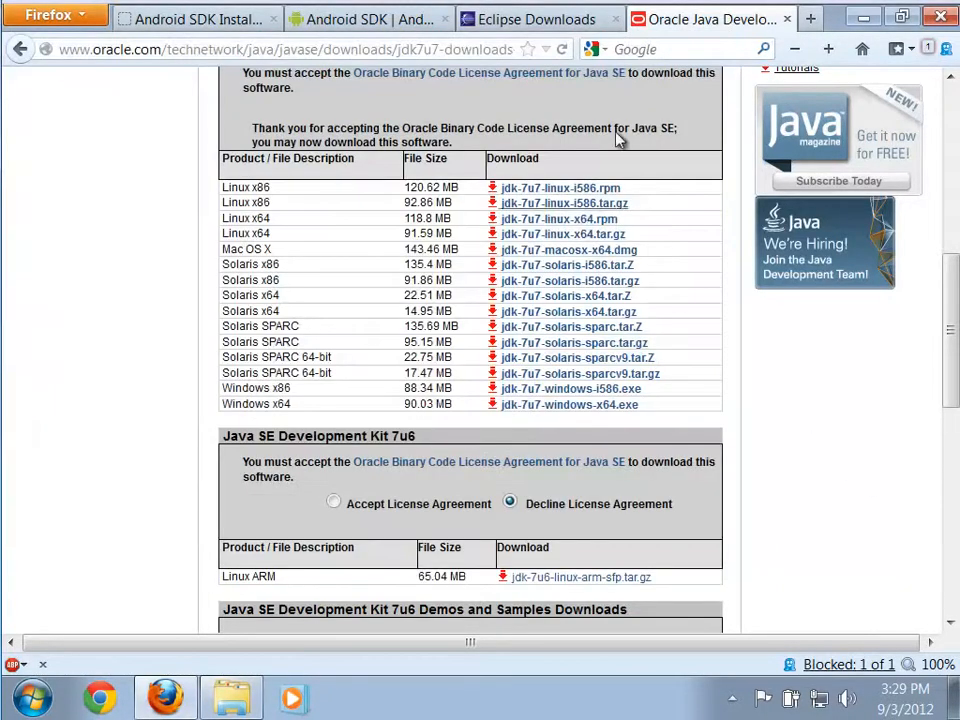
# Request the Windows 64-bit Eclipse IDE for Java Developers download and select its zip in the android folder.
pyautogui.click(515, 30)
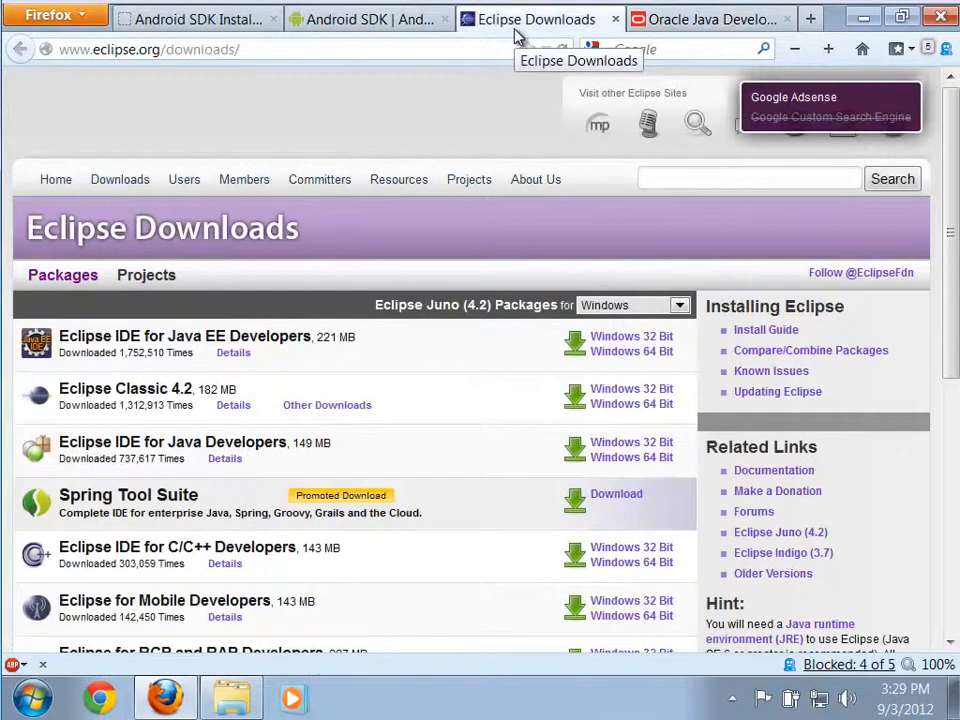
pyautogui.moveTo(950, 243); pyautogui.dragTo(955, 310)
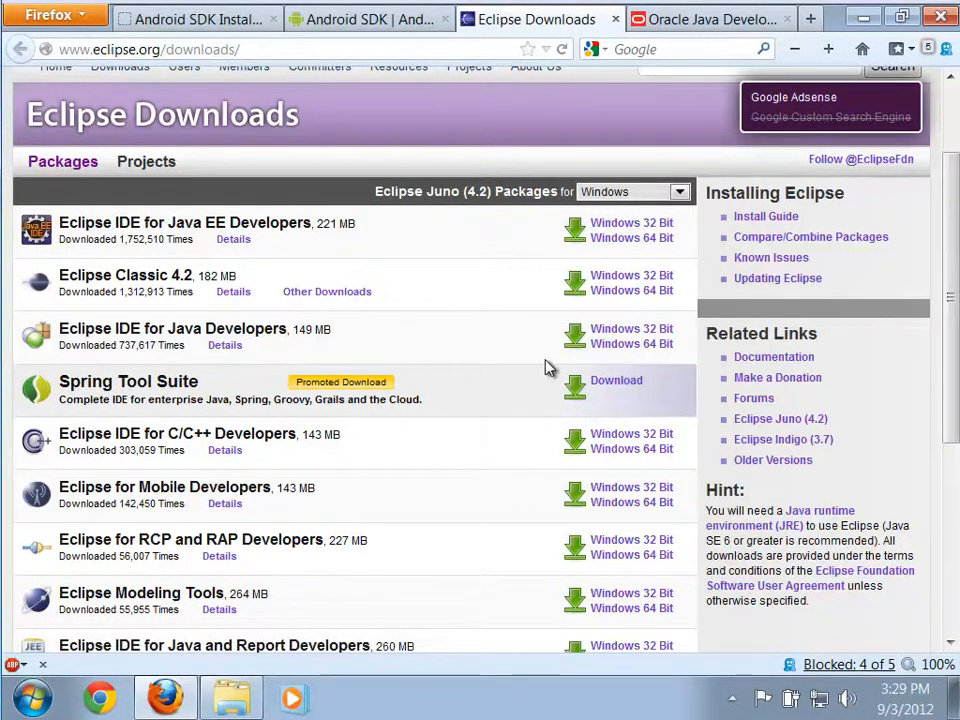
pyautogui.click(603, 352)
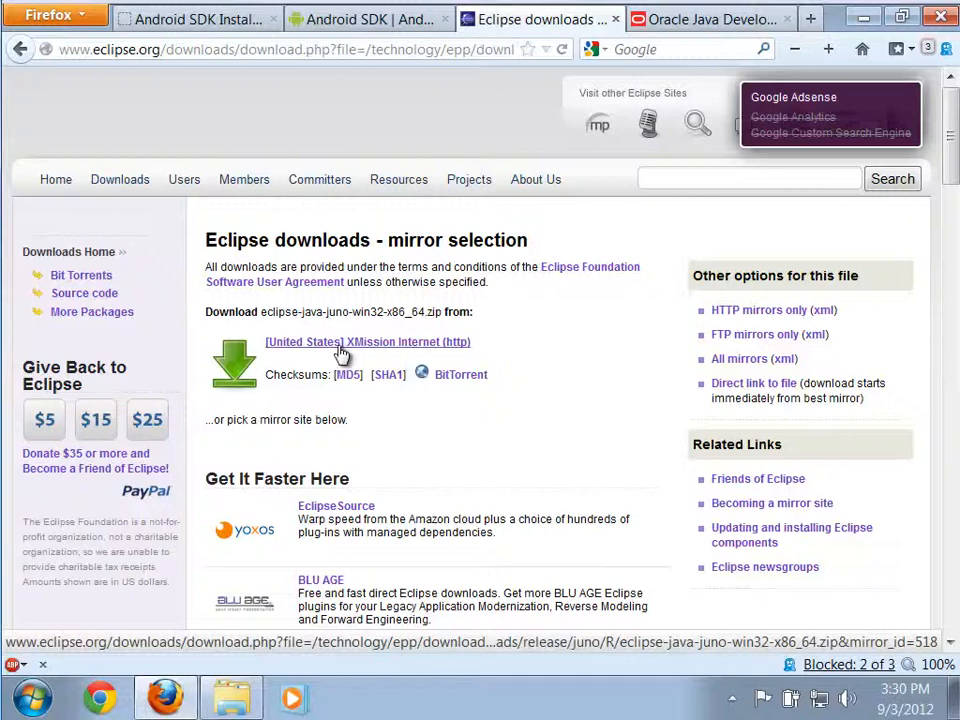
pyautogui.click(231, 697)
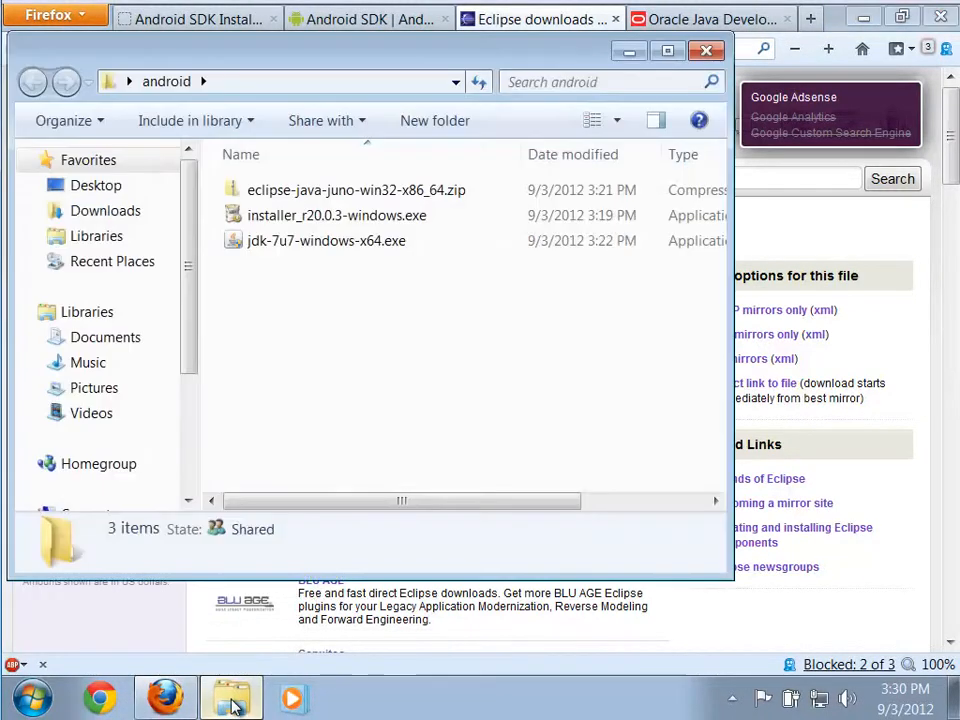
pyautogui.click(410, 191)
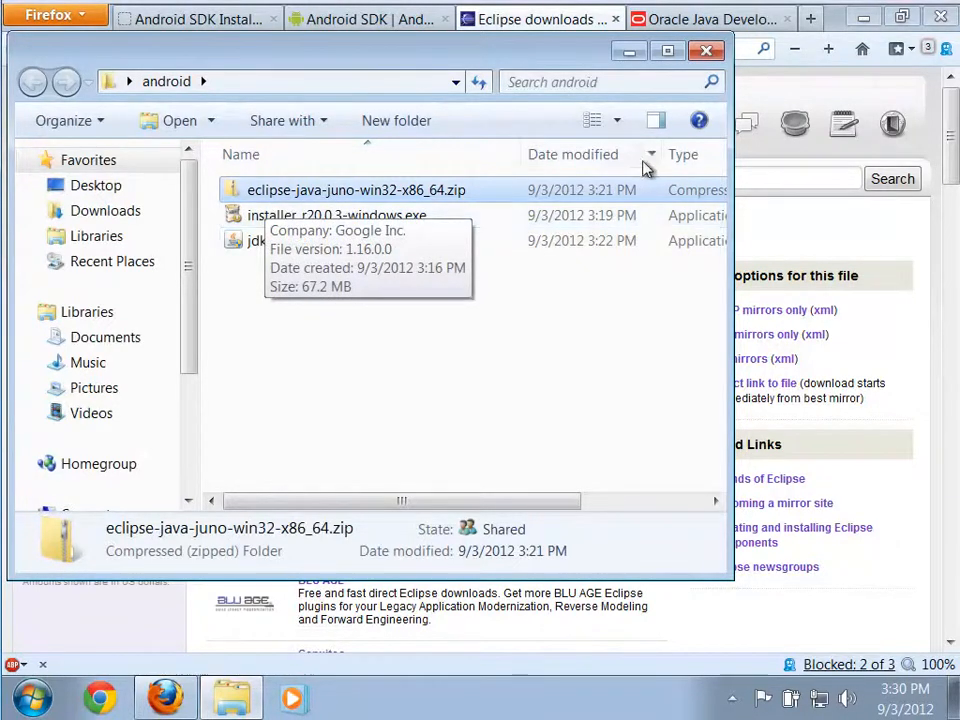
# Cancel the Android SDK for Windows download, since installer_r20.0.3-windows.exe is already in the android folder.
pyautogui.click(340, 30)
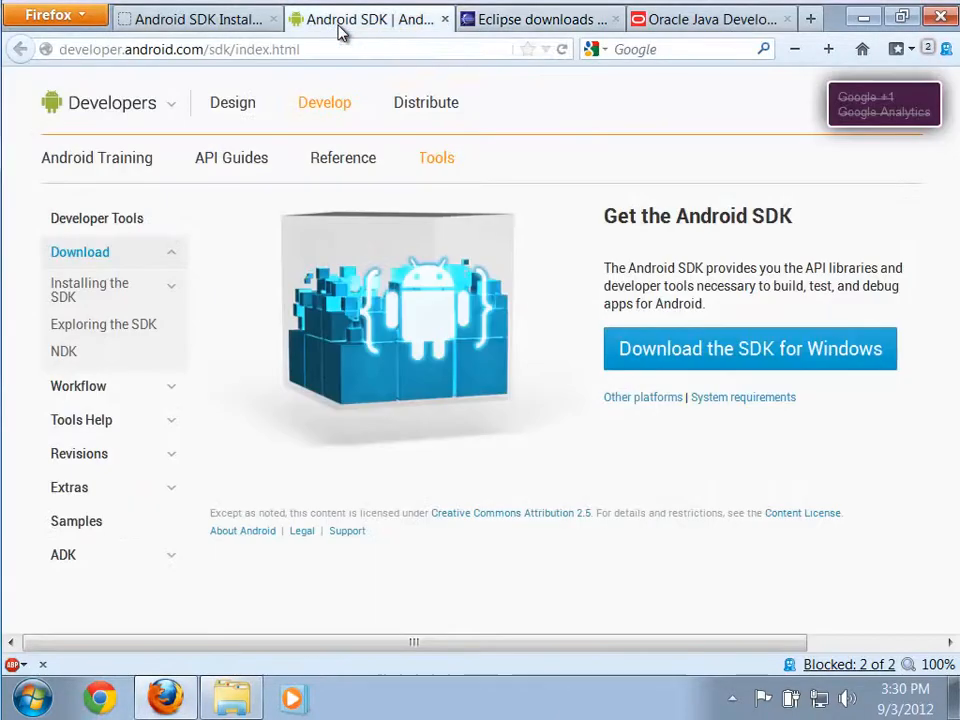
pyautogui.click(785, 368)
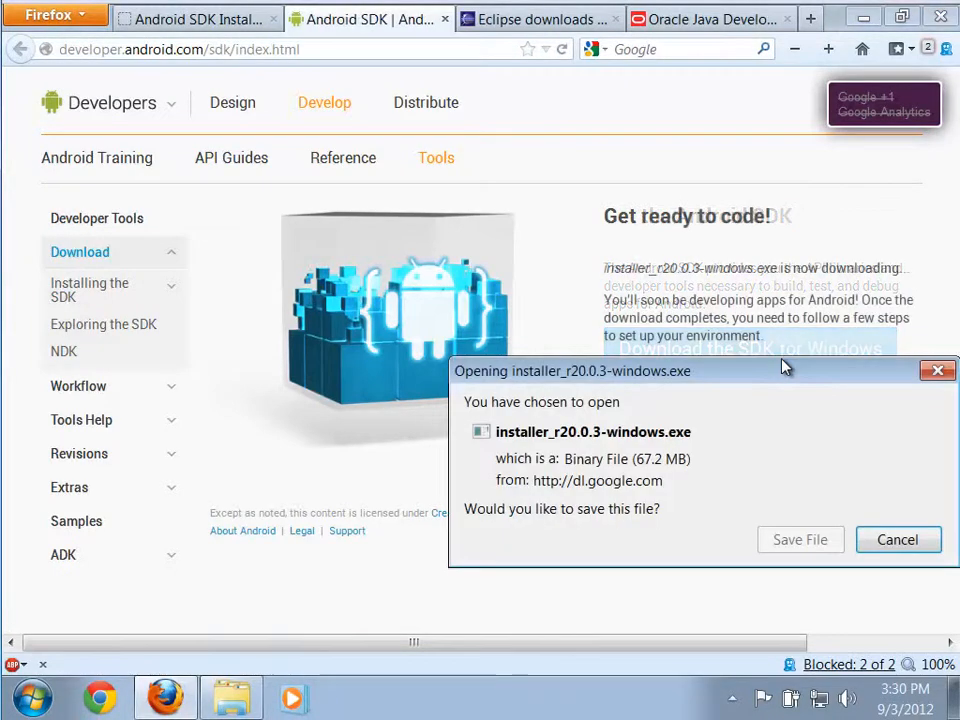
pyautogui.click(895, 541)
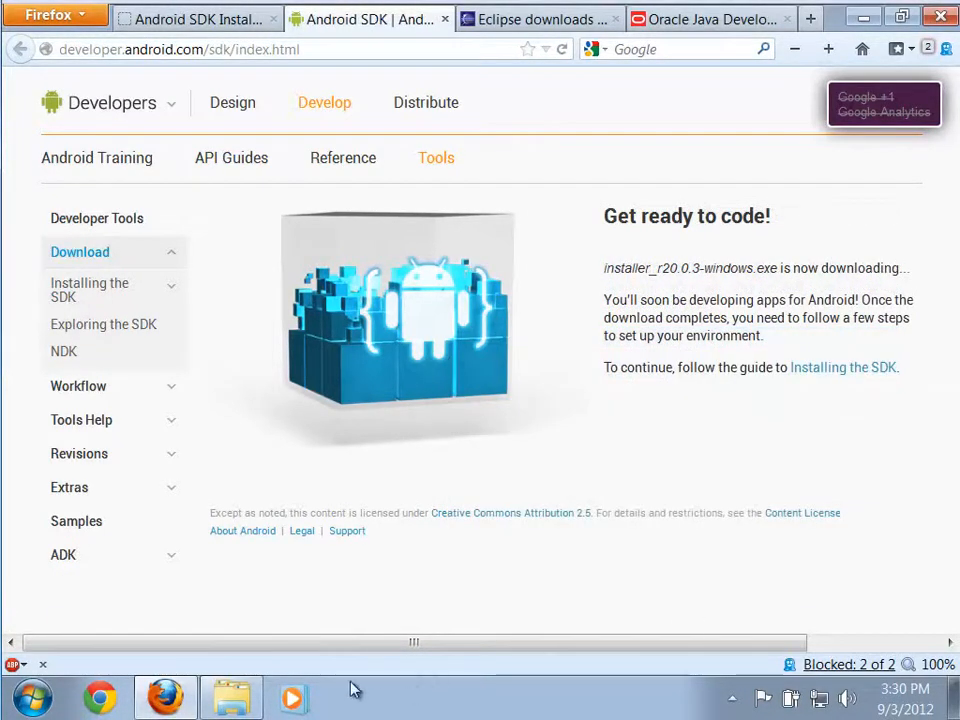
pyautogui.click(212, 700)
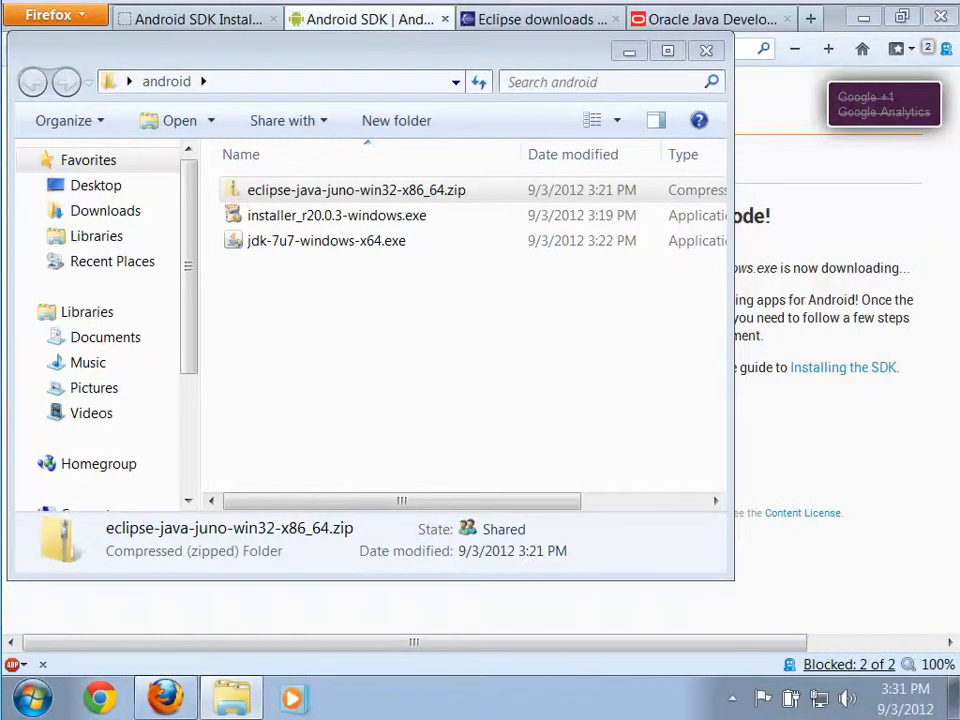
pyautogui.click(880, 535)
# Return to the Java SE Downloads overview and open the JDK installation instructions.
pyautogui.click(744, 22)
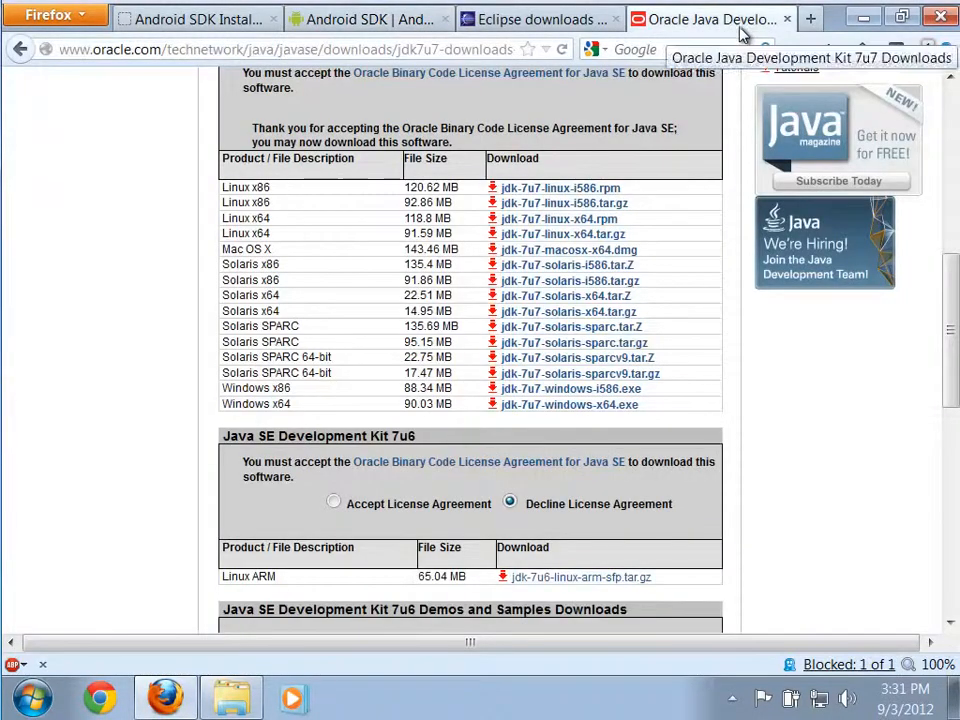
pyautogui.scroll(10, 178, 482)
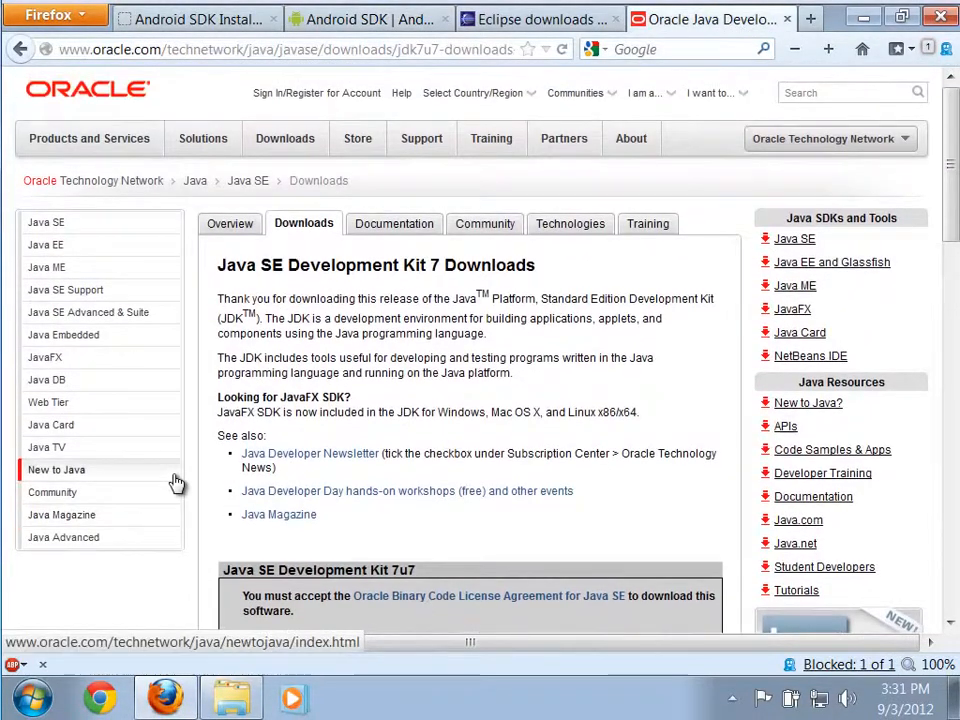
pyautogui.scroll(-3, 900, 261)
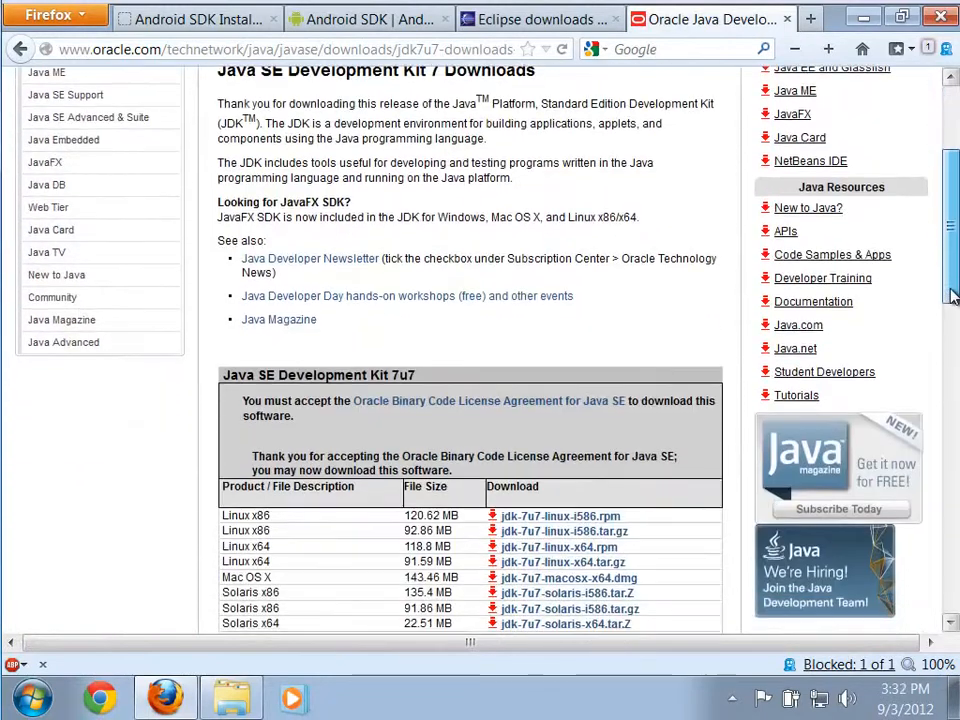
pyautogui.click(20, 48)
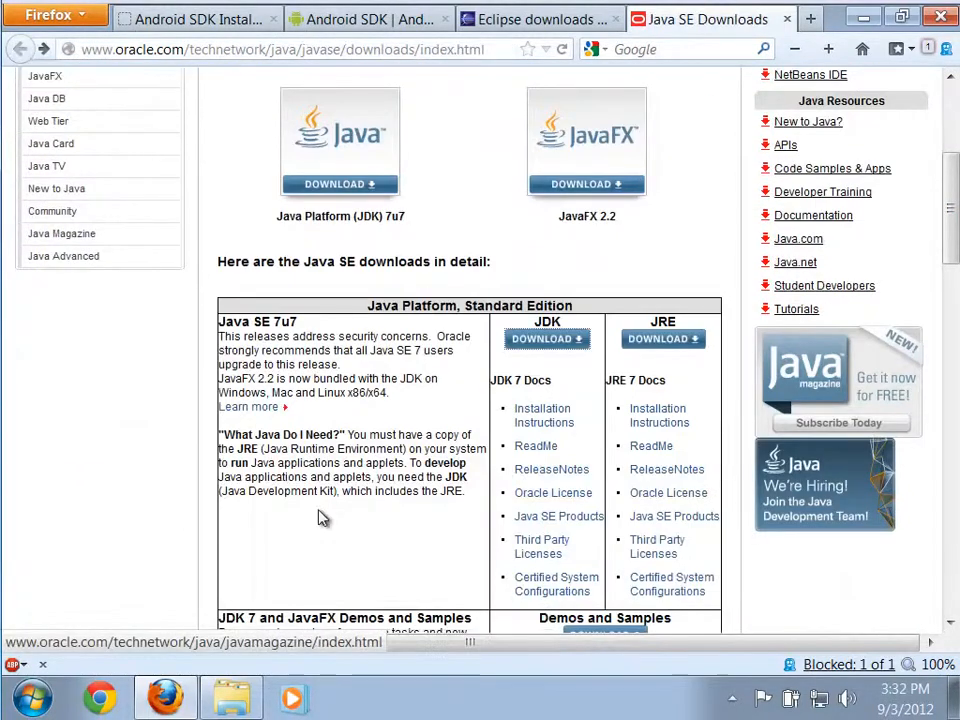
pyautogui.click(540, 422)
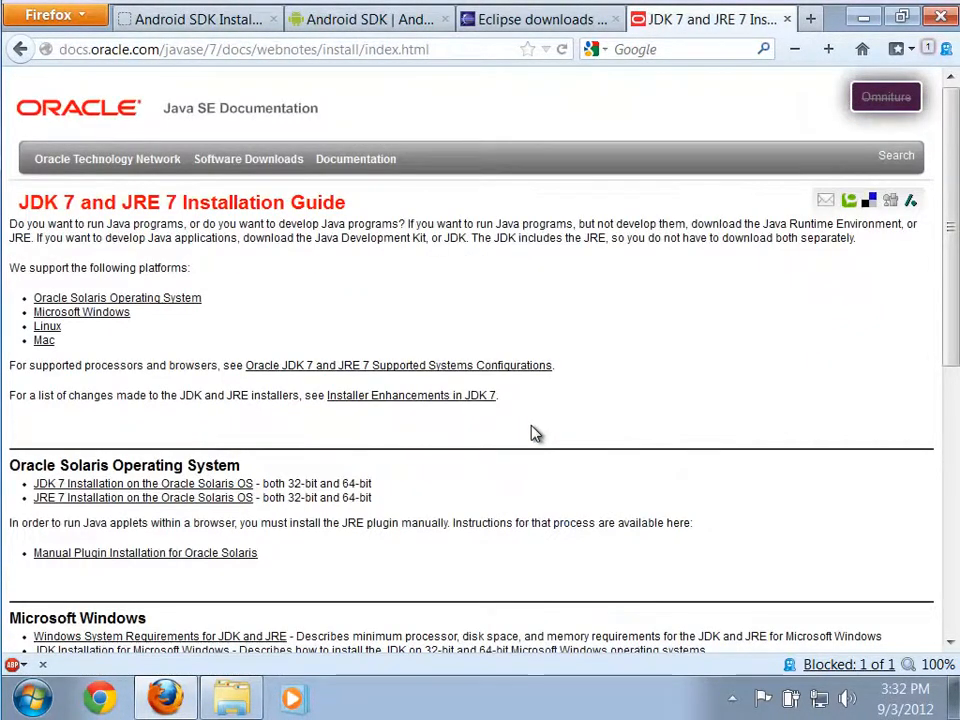
# Zoom to 130%, open the Microsoft Windows installation guide's PATH section, then minimise Firefox.
pyautogui.scroll(-3, 536, 433)
pyautogui.hotkey('ctrl', '+')
pyautogui.hotkey('ctrl', '+')
pyautogui.hotkey('ctrl', '+')
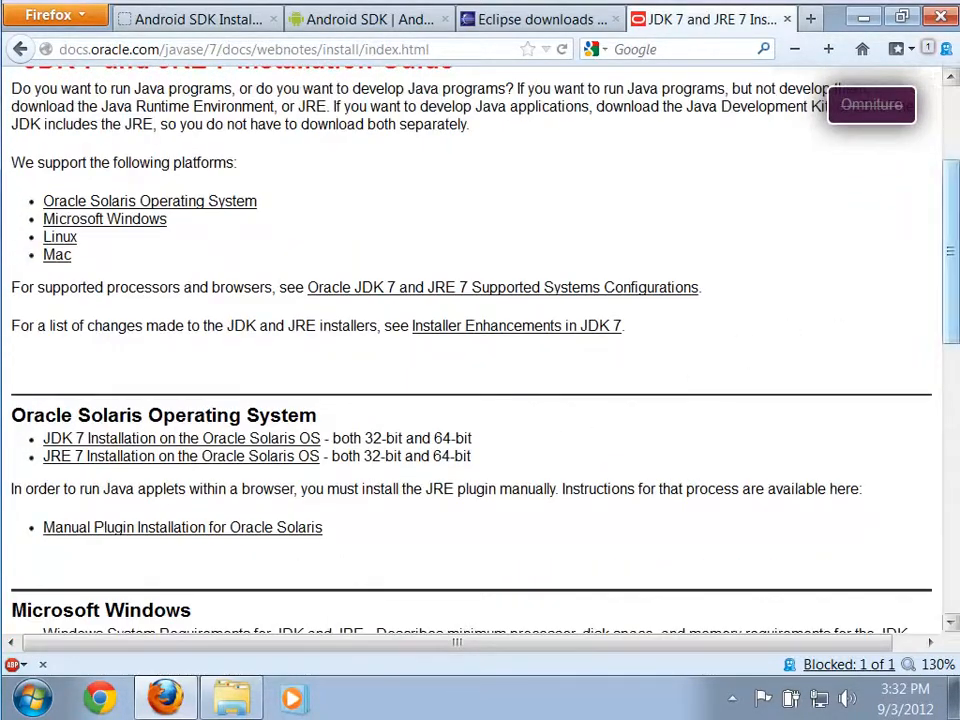
pyautogui.moveTo(953, 318); pyautogui.dragTo(945, 422)
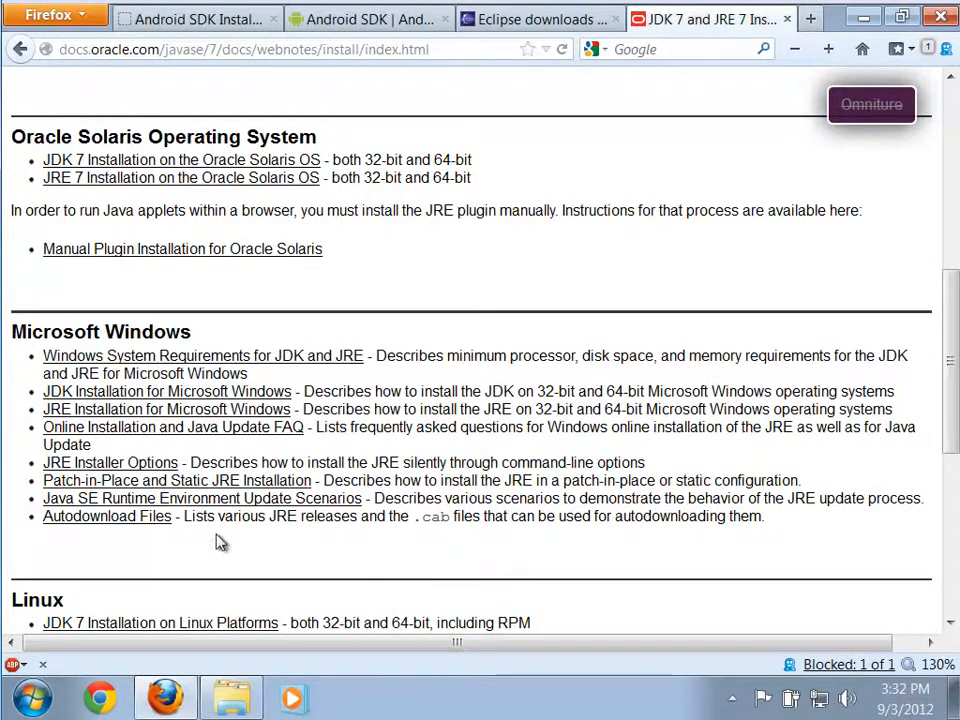
pyautogui.click(104, 396)
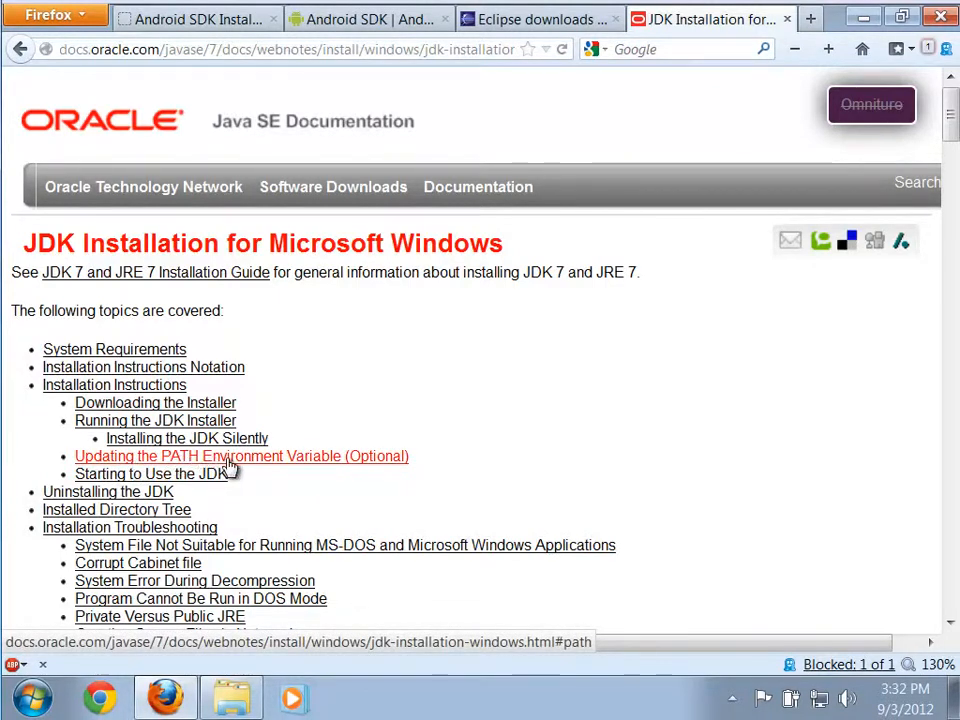
pyautogui.click(350, 468)
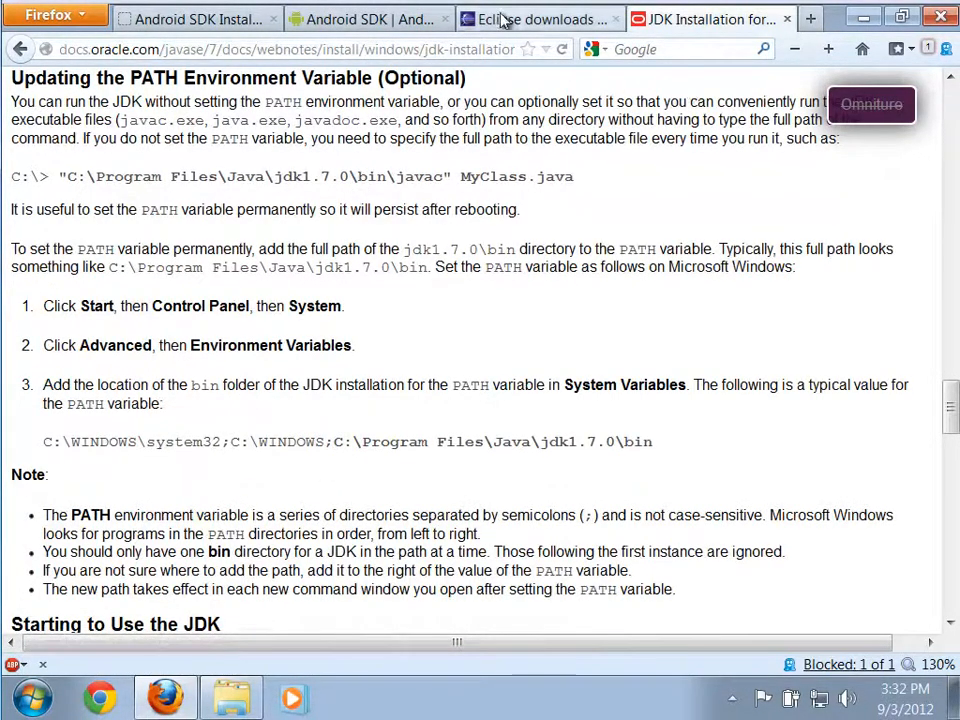
pyautogui.click(866, 19)
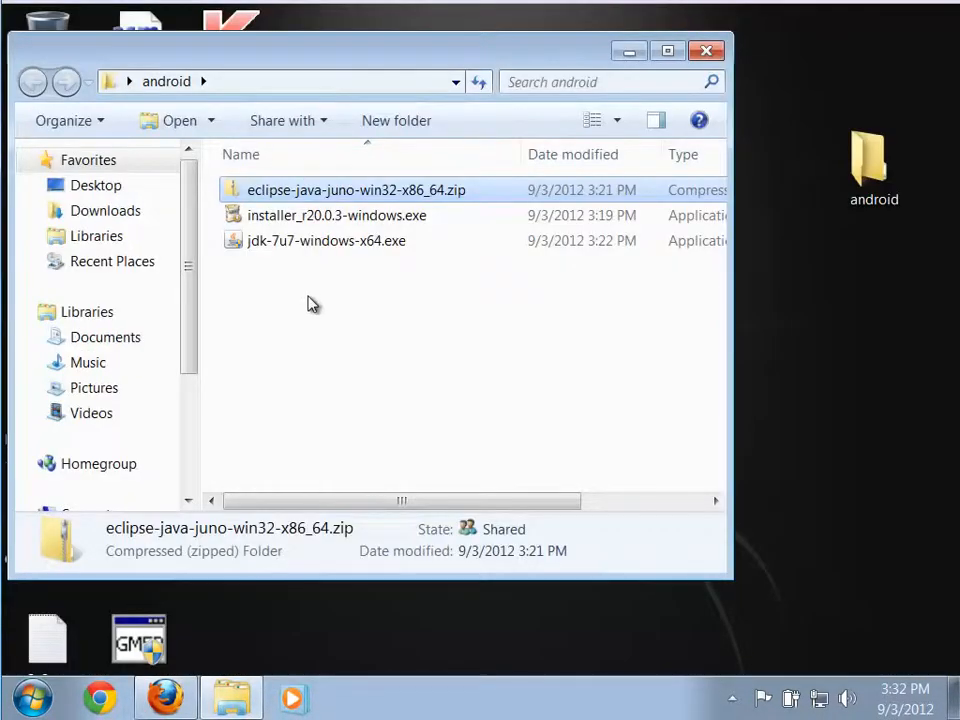
# Run jdk-7u7-windows-x64.exe as administrator and install JDK 7u7 with default features and JRE folder.
pyautogui.doubleClick(252, 243)
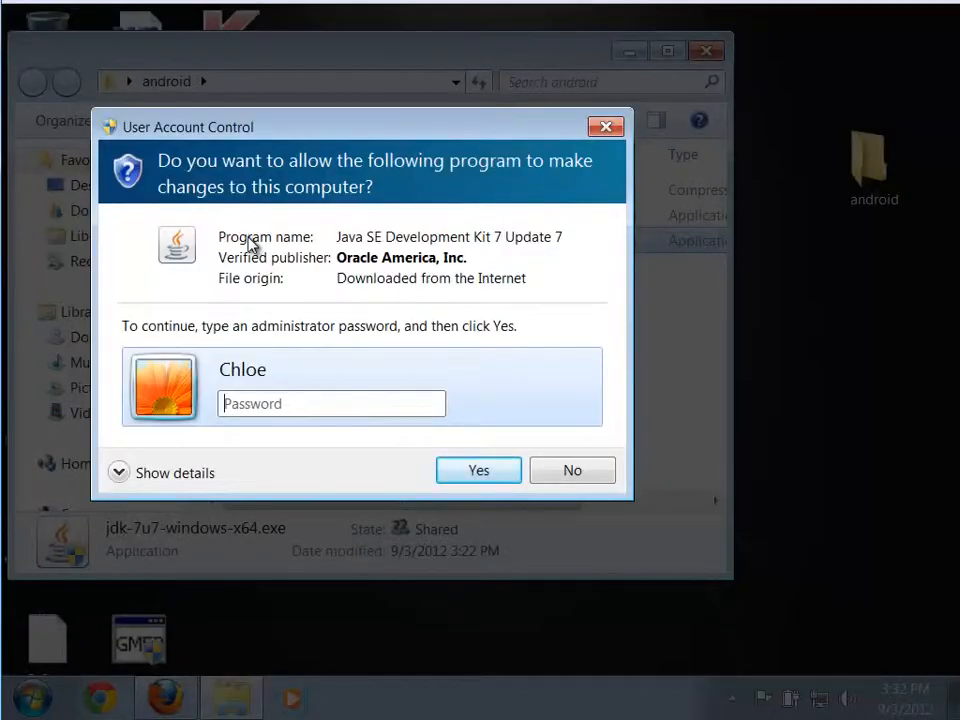
pyautogui.write('••')
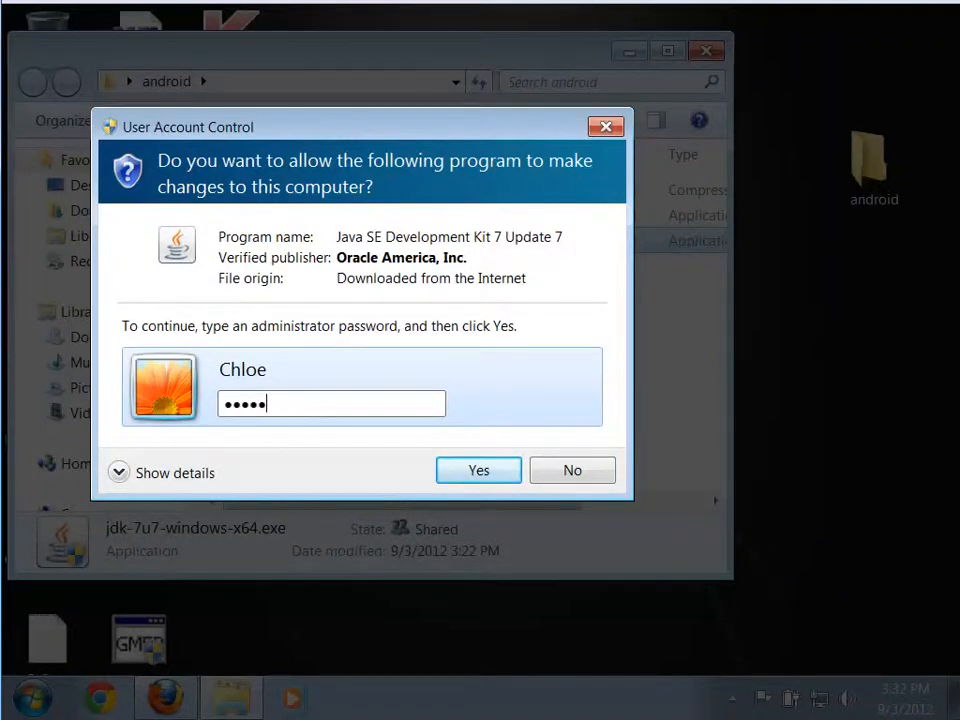
pyautogui.write('•••••••')
pyautogui.click(481, 471)
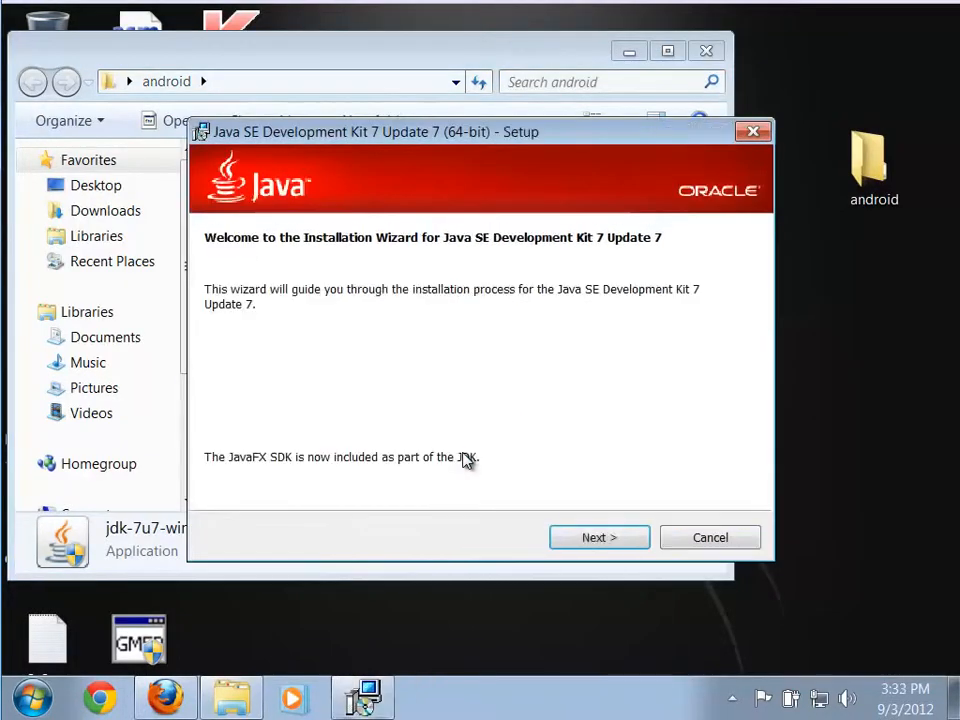
pyautogui.click(586, 539)
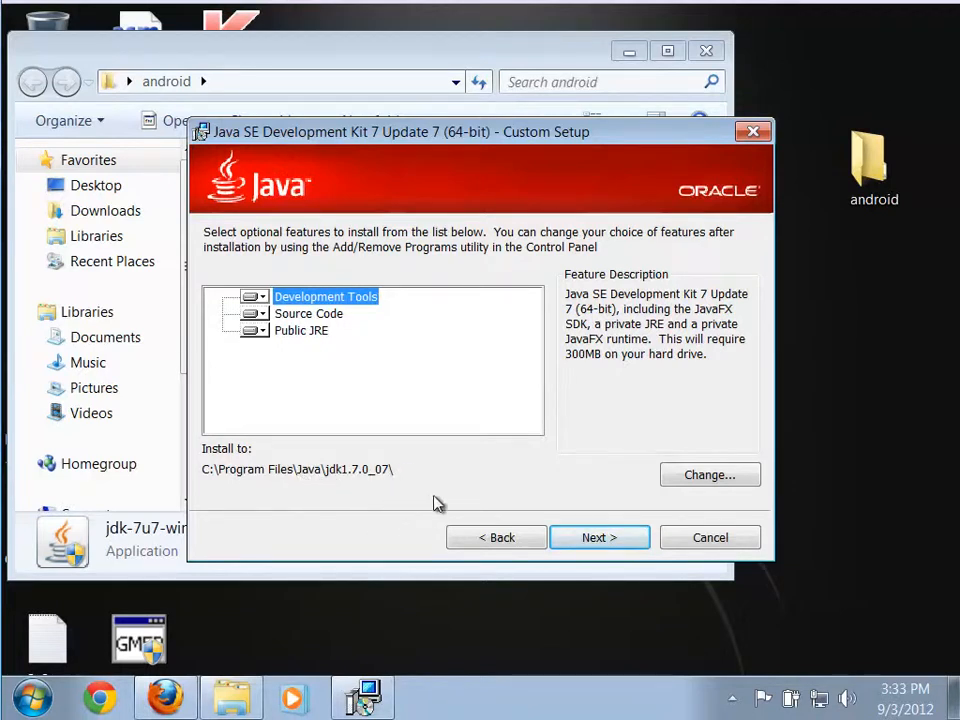
pyautogui.click(597, 538)
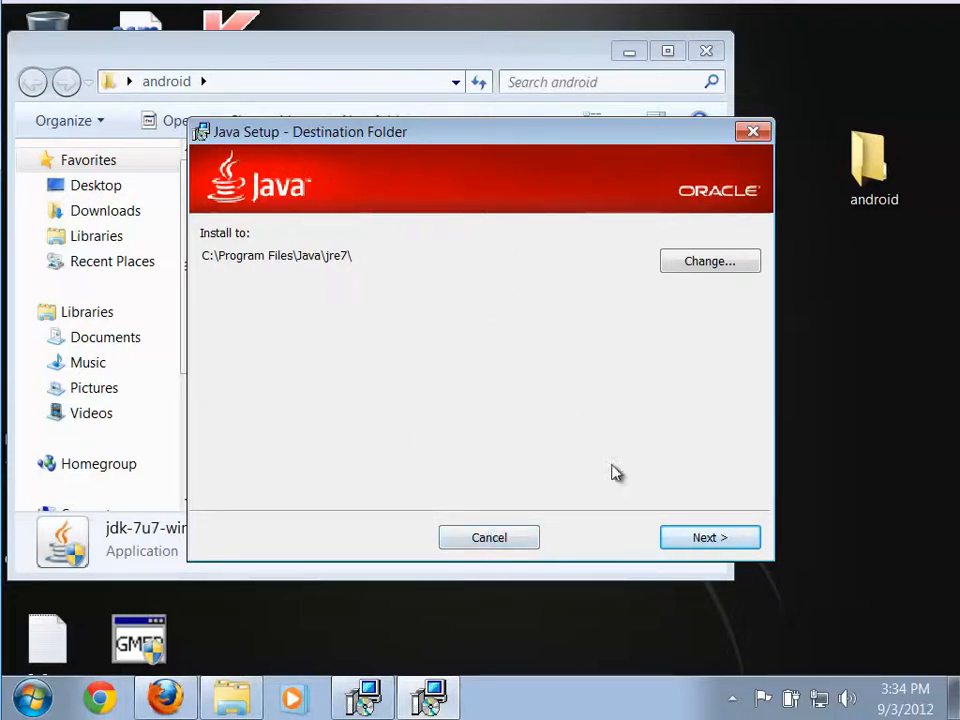
pyautogui.click(703, 540)
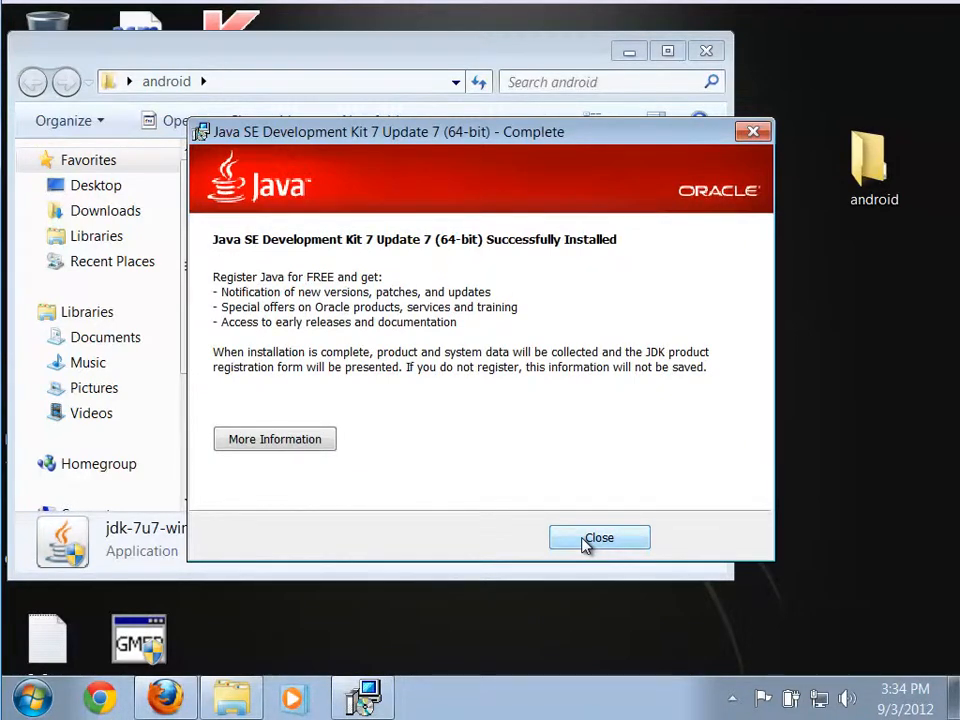
pyautogui.click(586, 541)
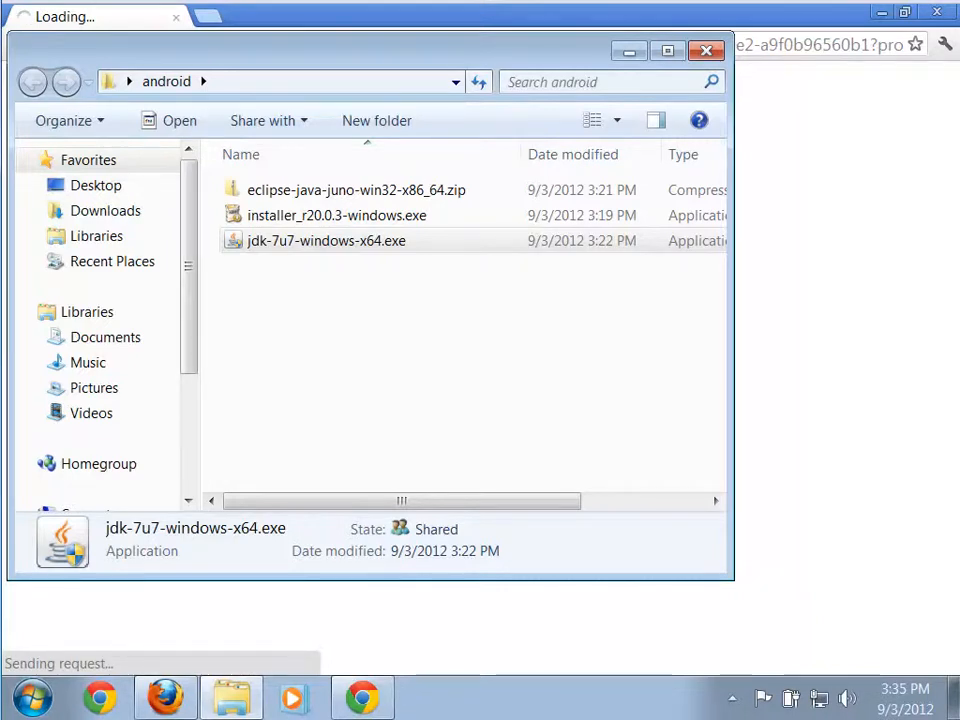
# Close the Chrome JDK 7 registration page without registering.
pyautogui.click(788, 33)
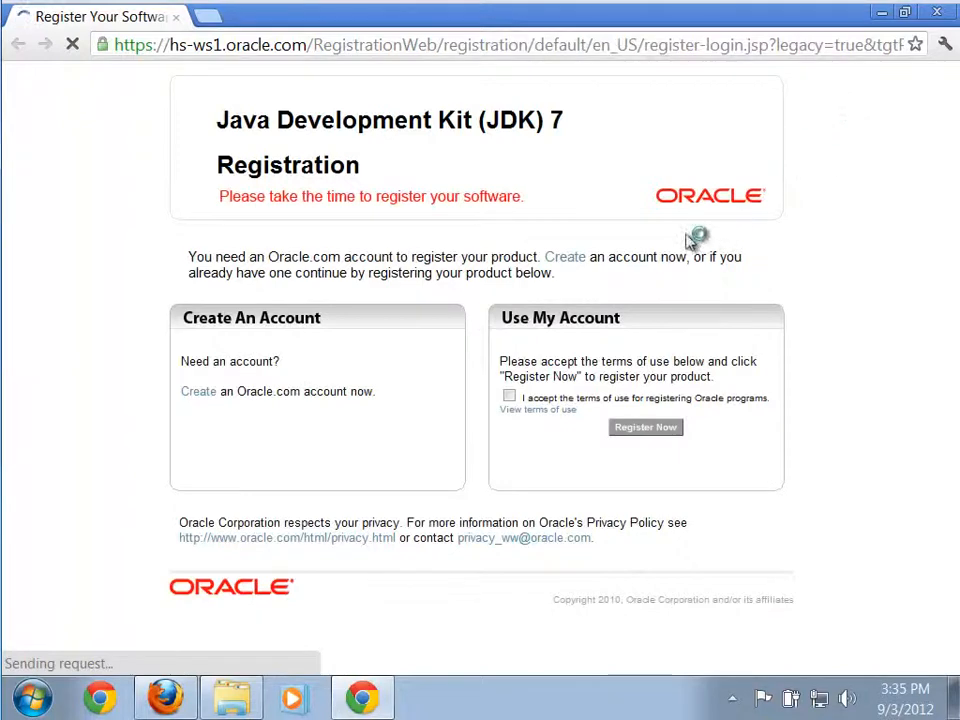
pyautogui.click(938, 14)
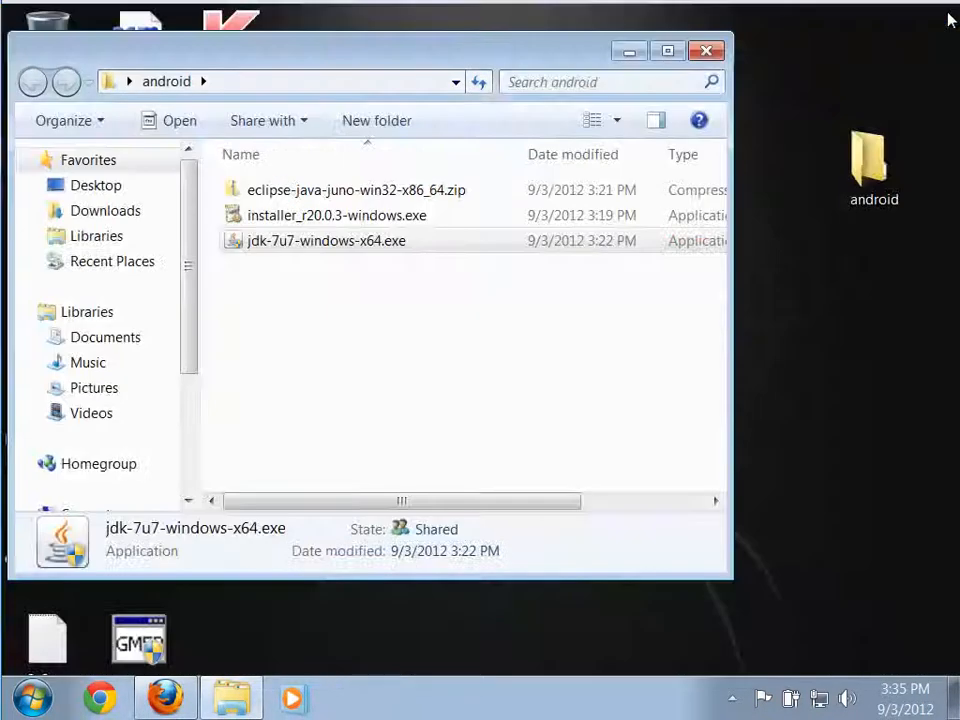
# Search the Start menu for 'environment variables'.
pyautogui.hotkey('alt', 'Tab')
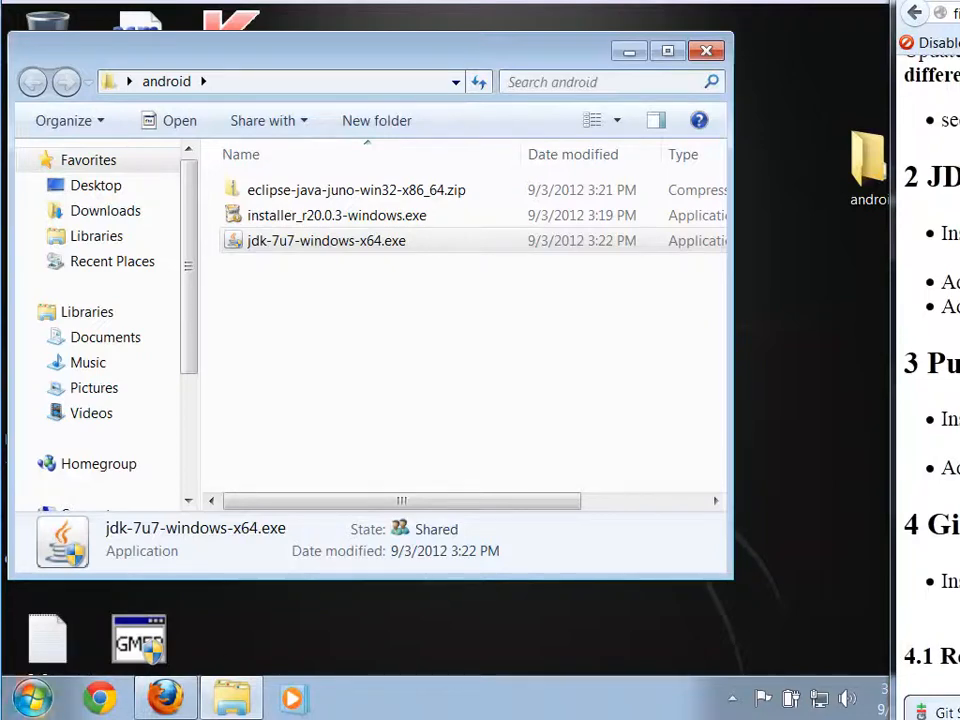
pyautogui.click(33, 698)
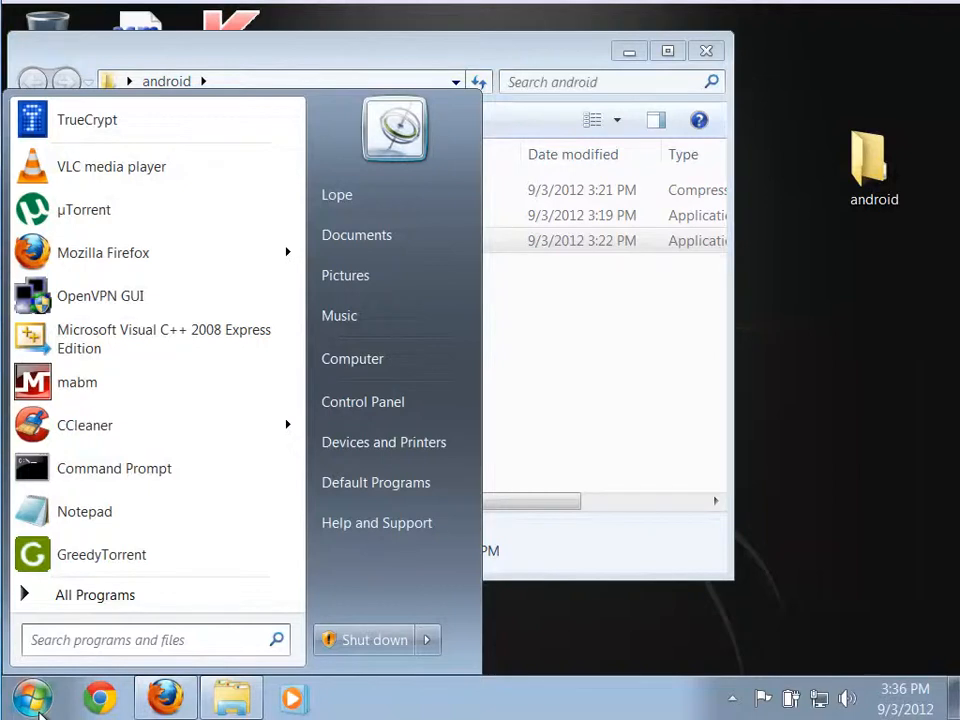
pyautogui.write('envir')
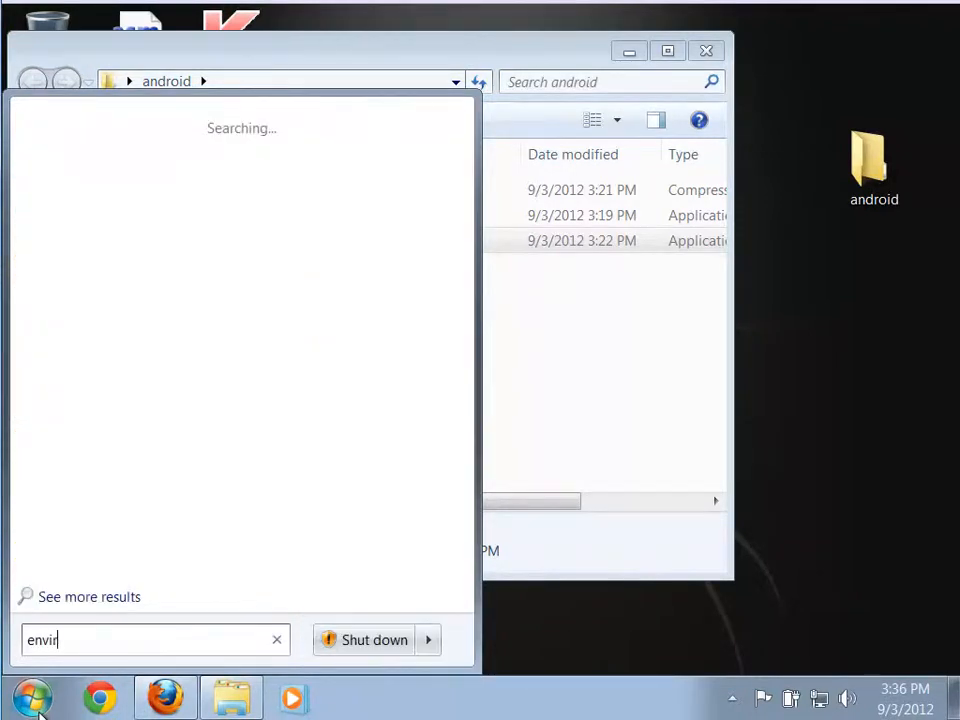
pyautogui.write('onment variables')
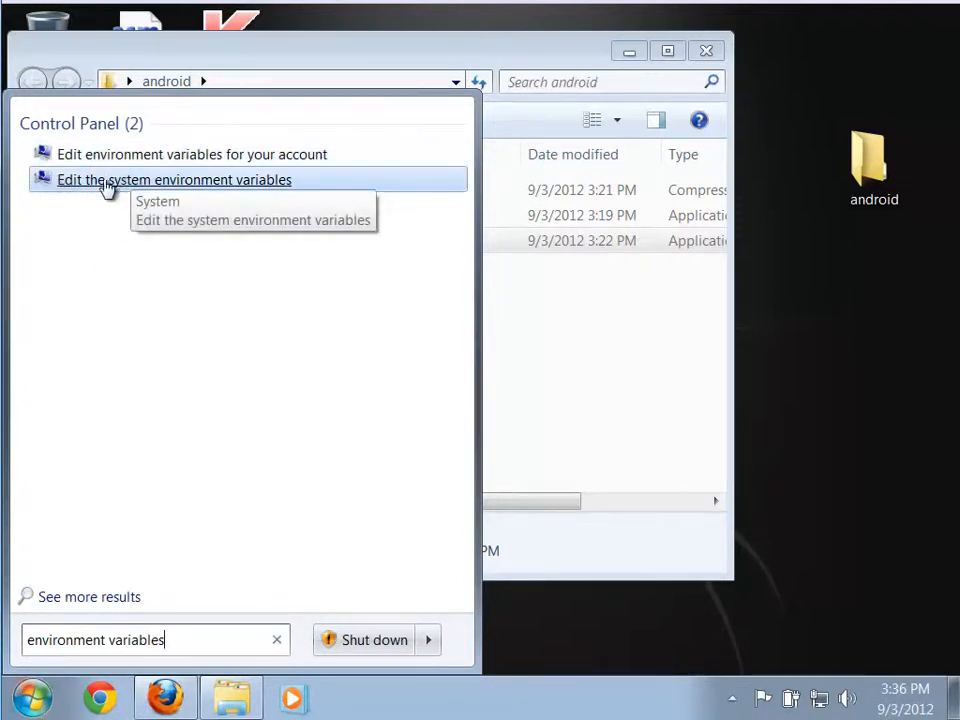
# Open 'Edit the system environment variables' with the administrator password and open Environment Variables.
pyautogui.click(205, 180)
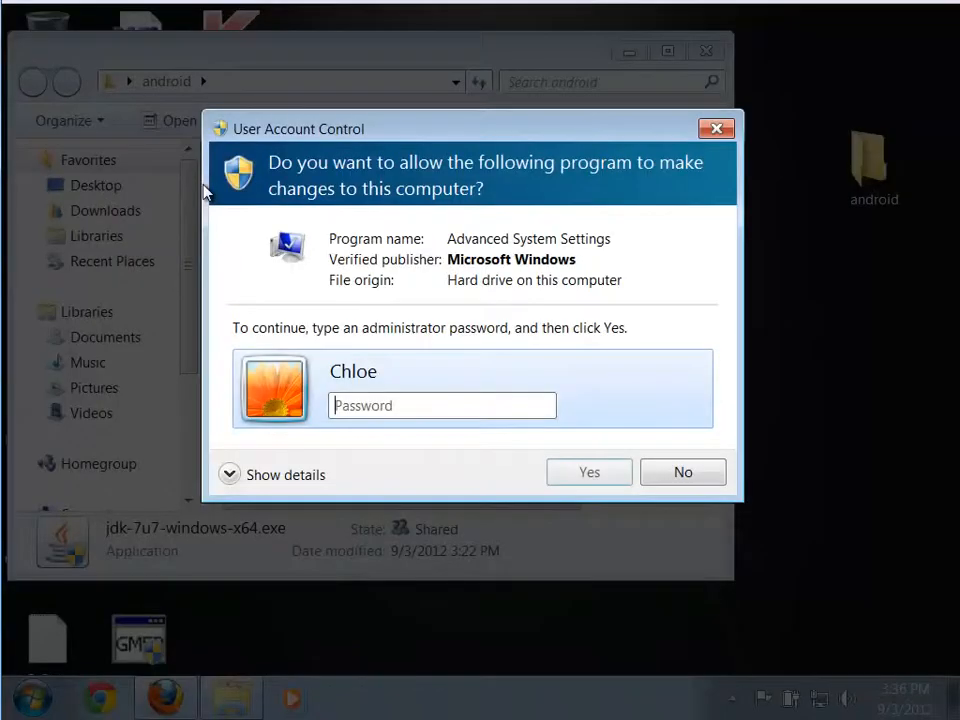
pyautogui.write('*********')
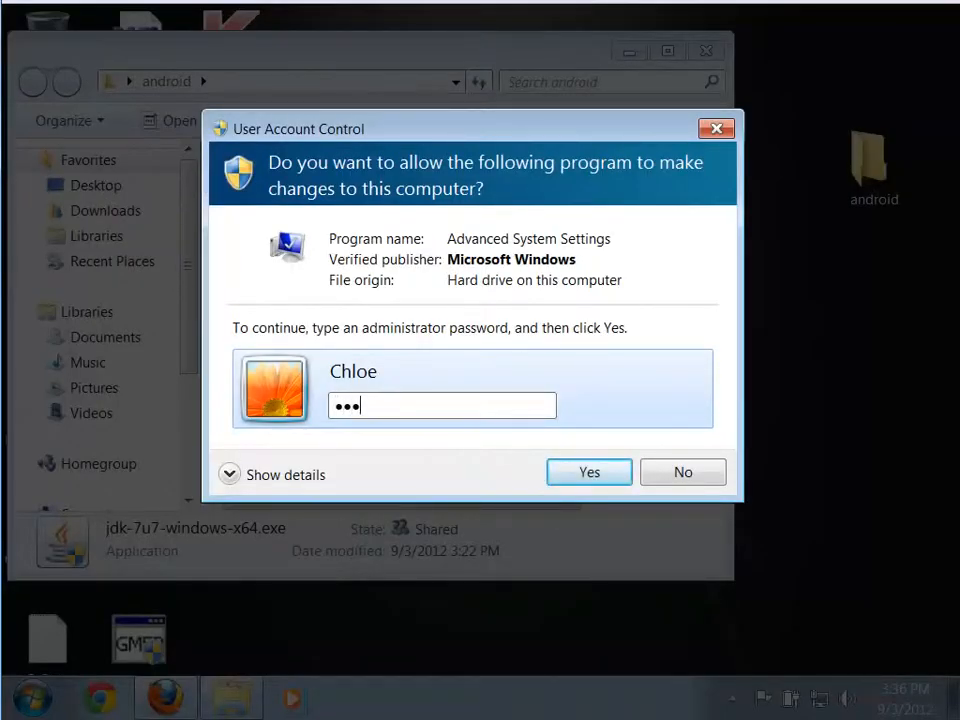
pyautogui.press('Return')
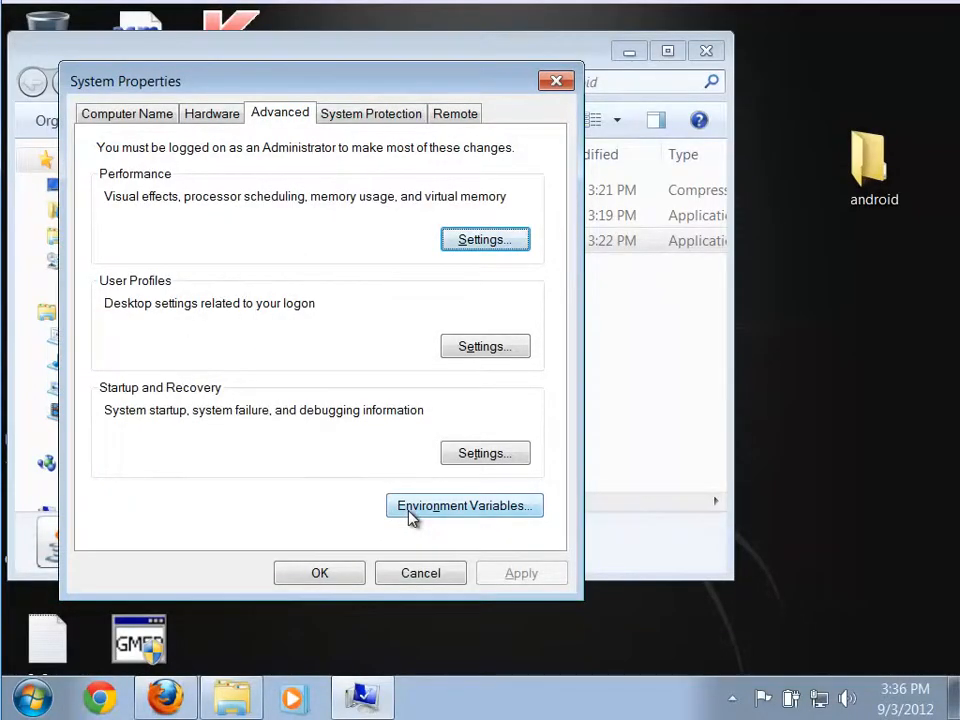
pyautogui.click(467, 515)
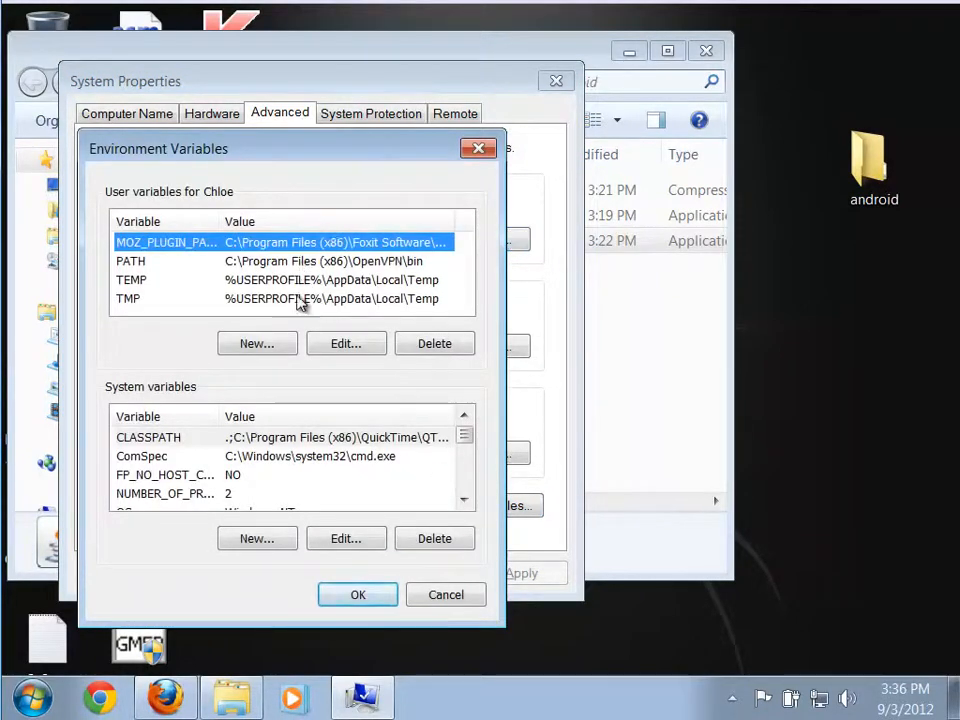
# Move the Environment Variables window up and scroll through the System variables list.
pyautogui.moveTo(245, 155); pyautogui.dragTo(249, 88)
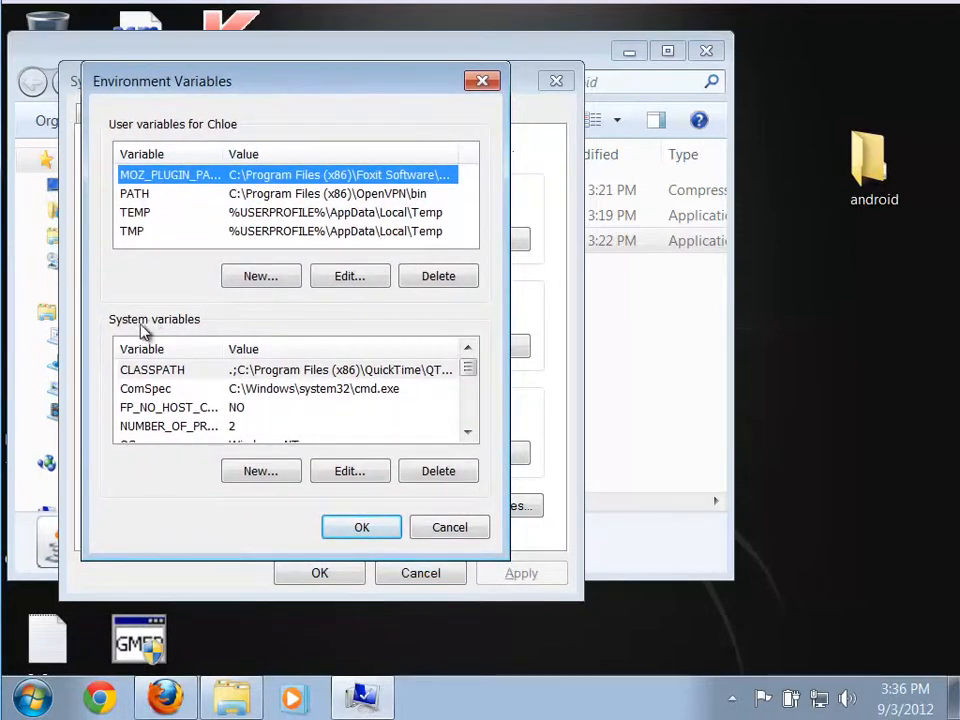
pyautogui.click(468, 432)
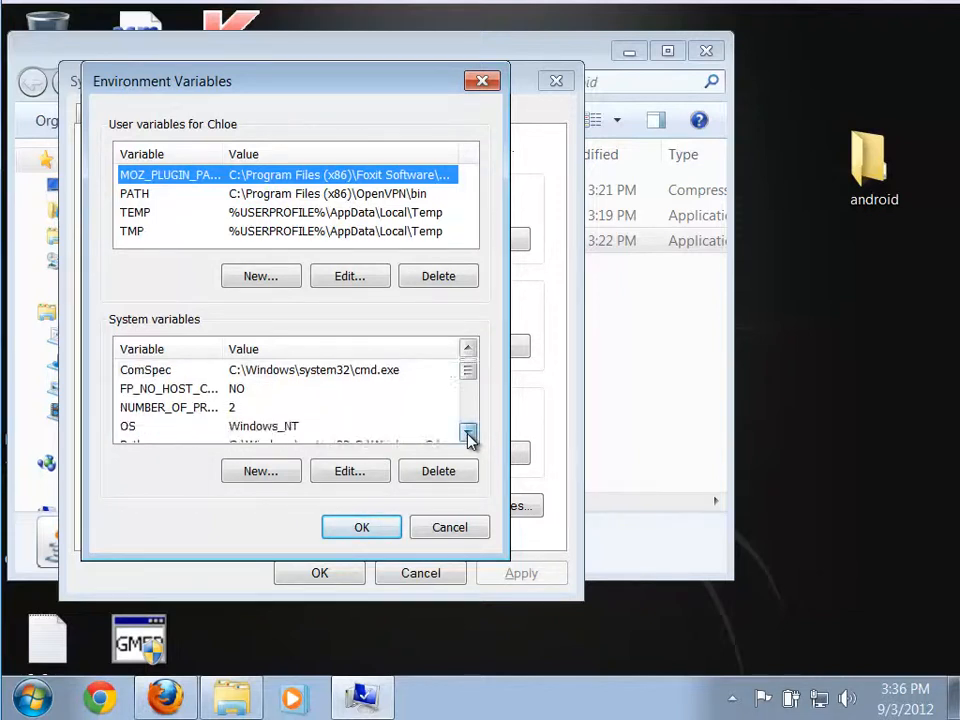
pyautogui.click(468, 432)
pyautogui.click(468, 432)
pyautogui.click(468, 432)
pyautogui.click(468, 434)
pyautogui.click(468, 434)
pyautogui.click(468, 434)
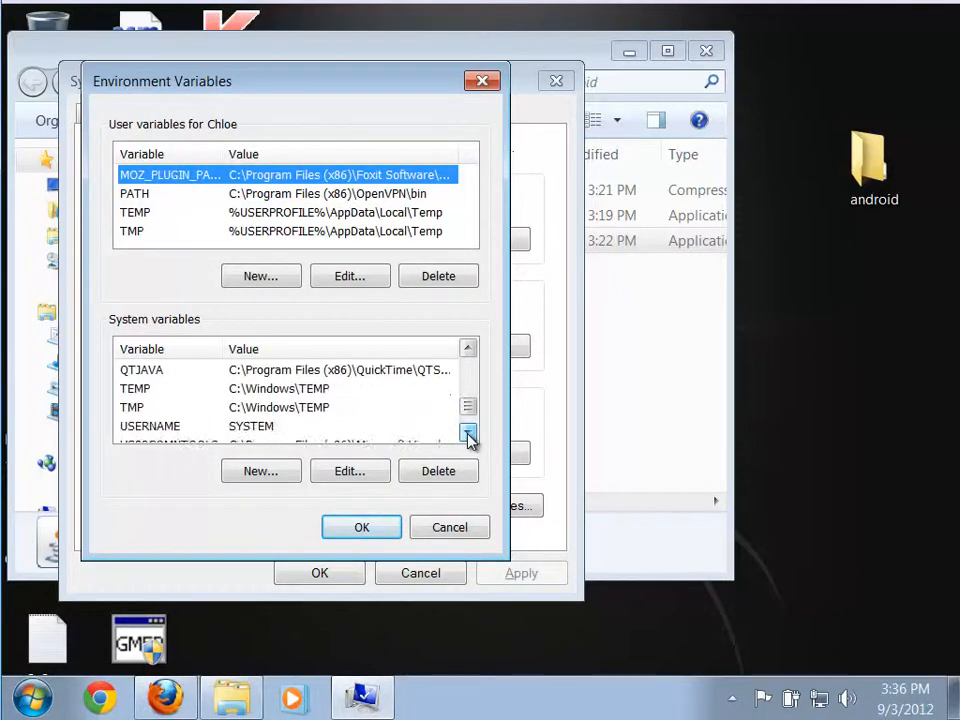
pyautogui.moveTo(467, 420); pyautogui.dragTo(467, 366)
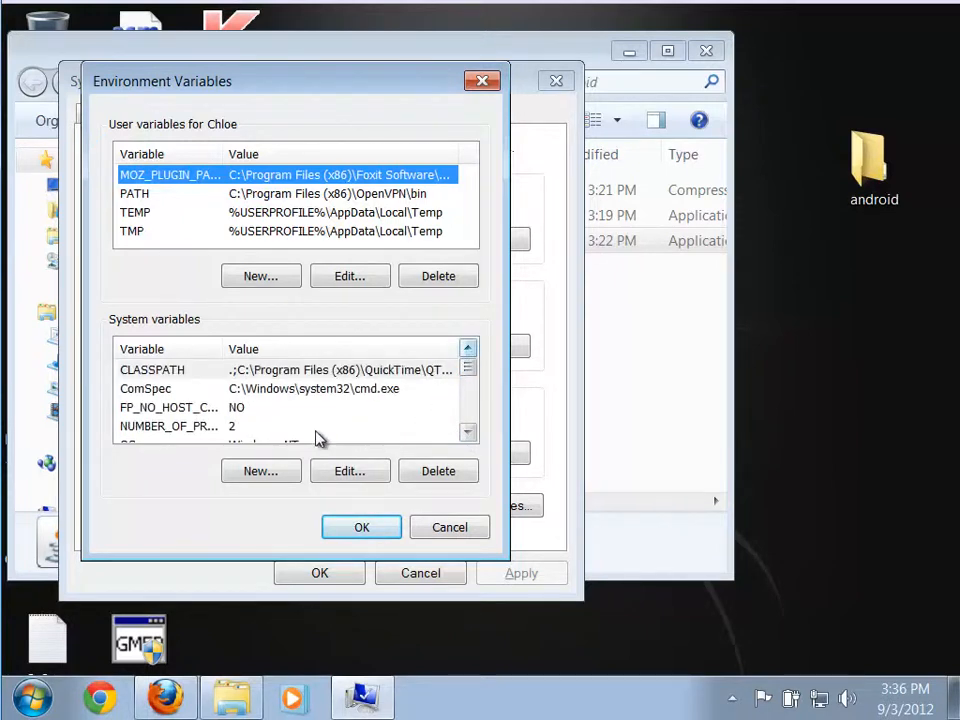
# Create a new system variable named JAVA_HOME and move to its value field.
pyautogui.click(262, 479)
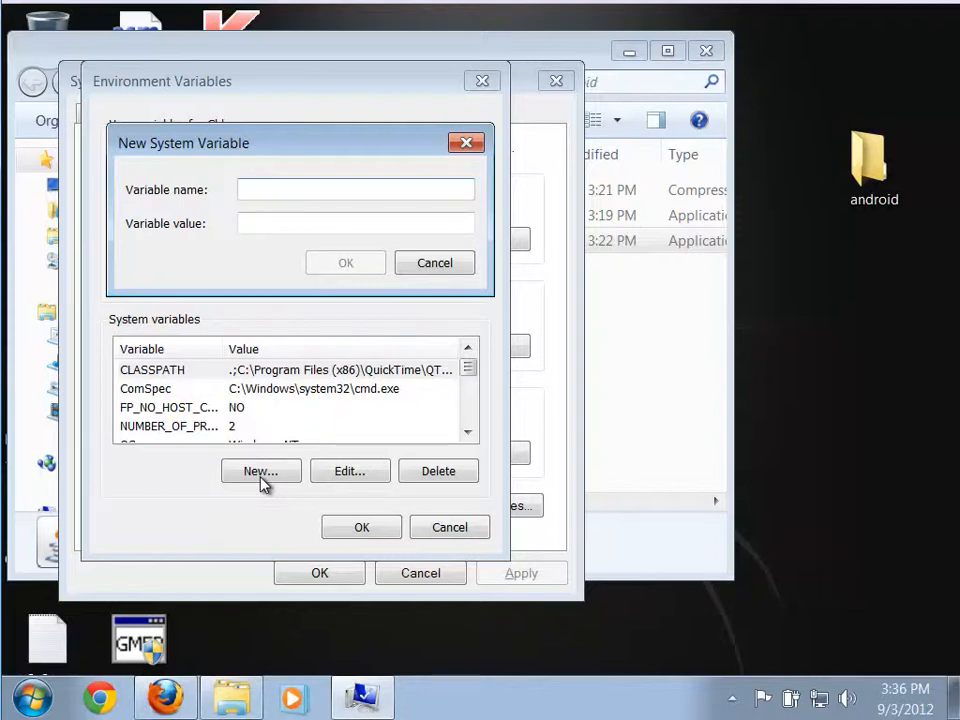
pyautogui.write('JAVA_HOME')
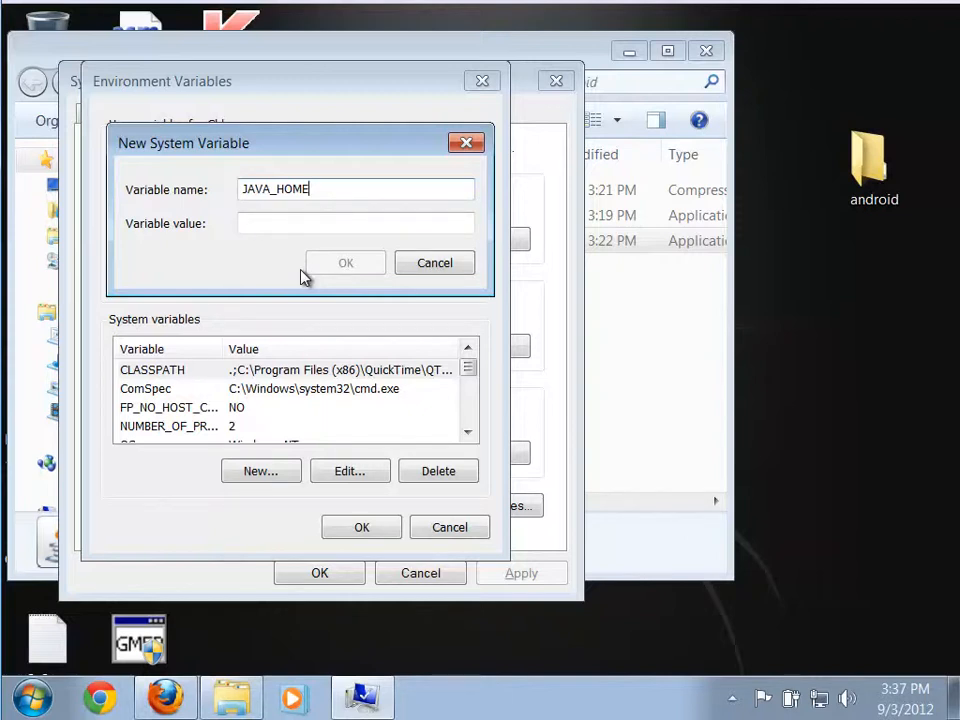
pyautogui.click(267, 219)
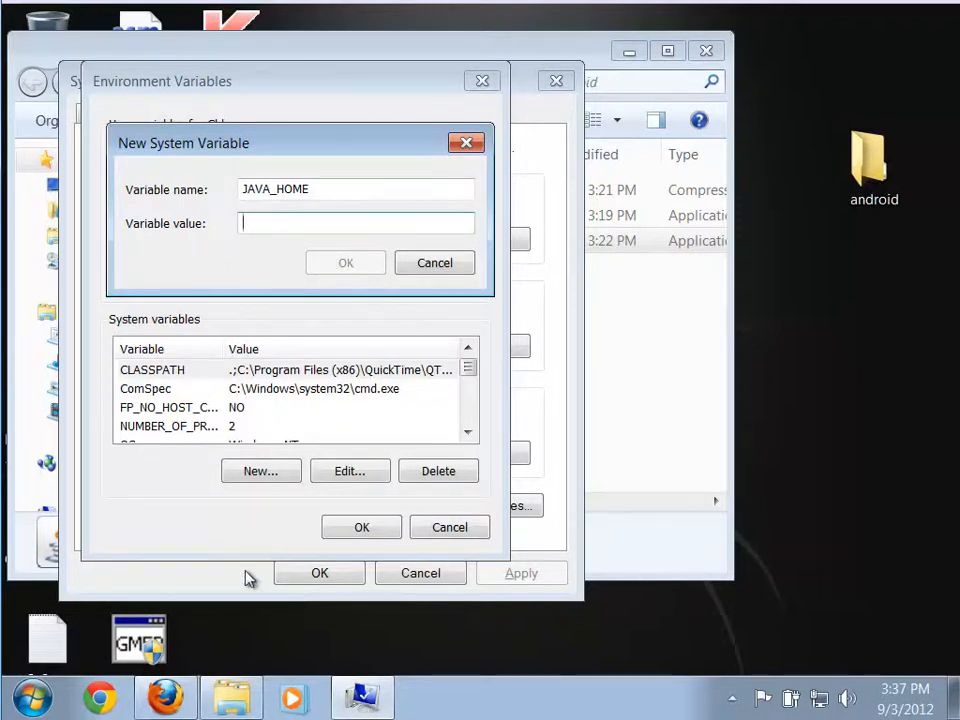
# Browse from Computer to the C:\Program Files\Java\jdk1.7.0_07 folder.
pyautogui.click(33, 698)
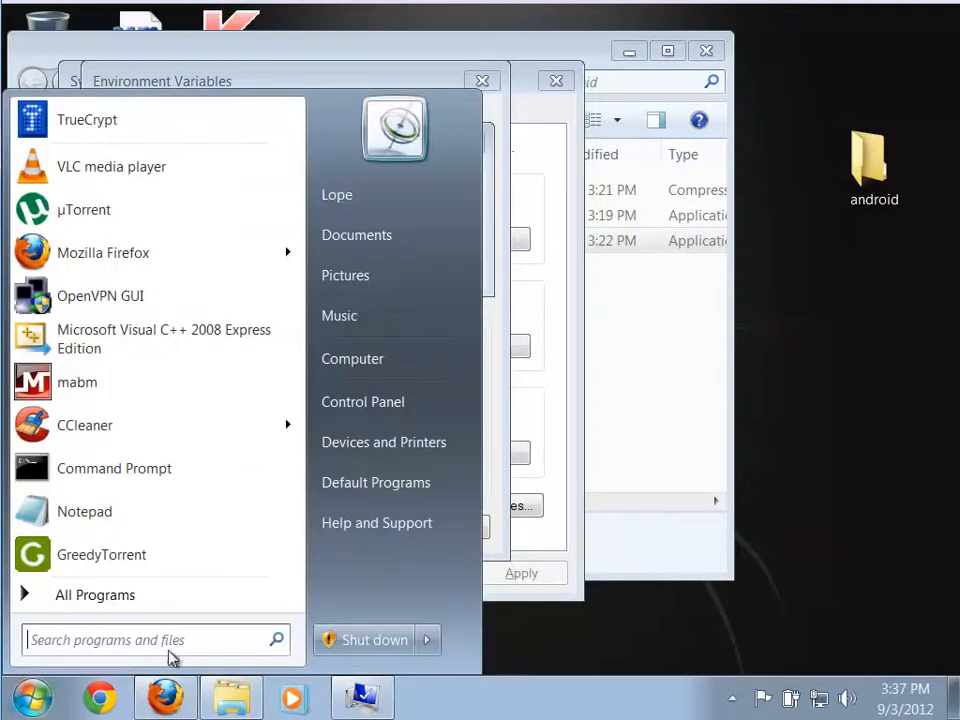
pyautogui.click(407, 362)
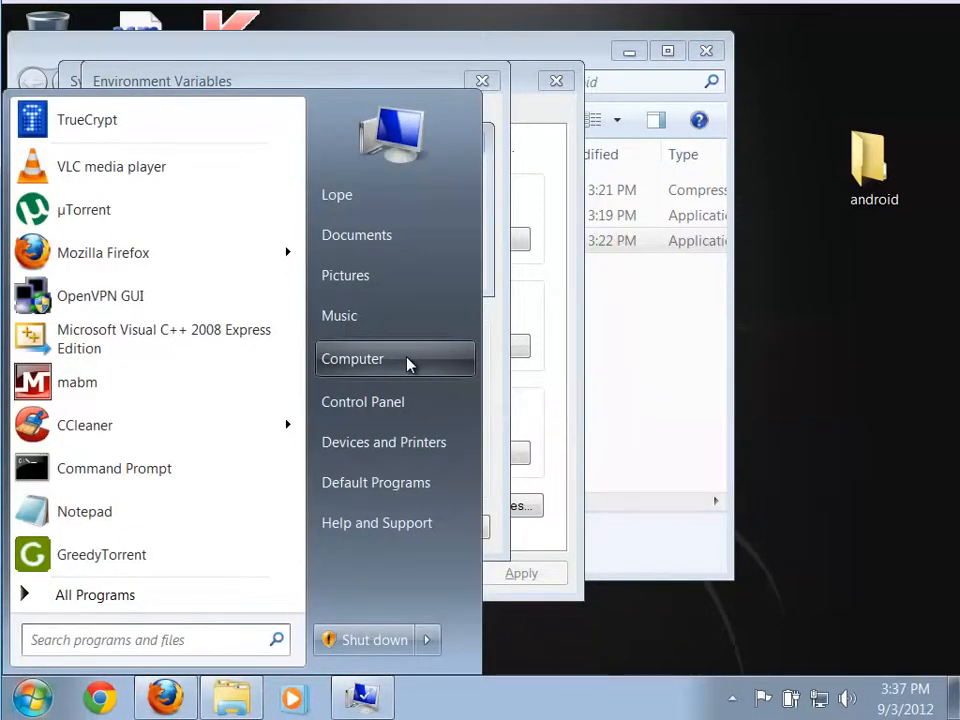
pyautogui.moveTo(390, 88); pyautogui.dragTo(483, 100)
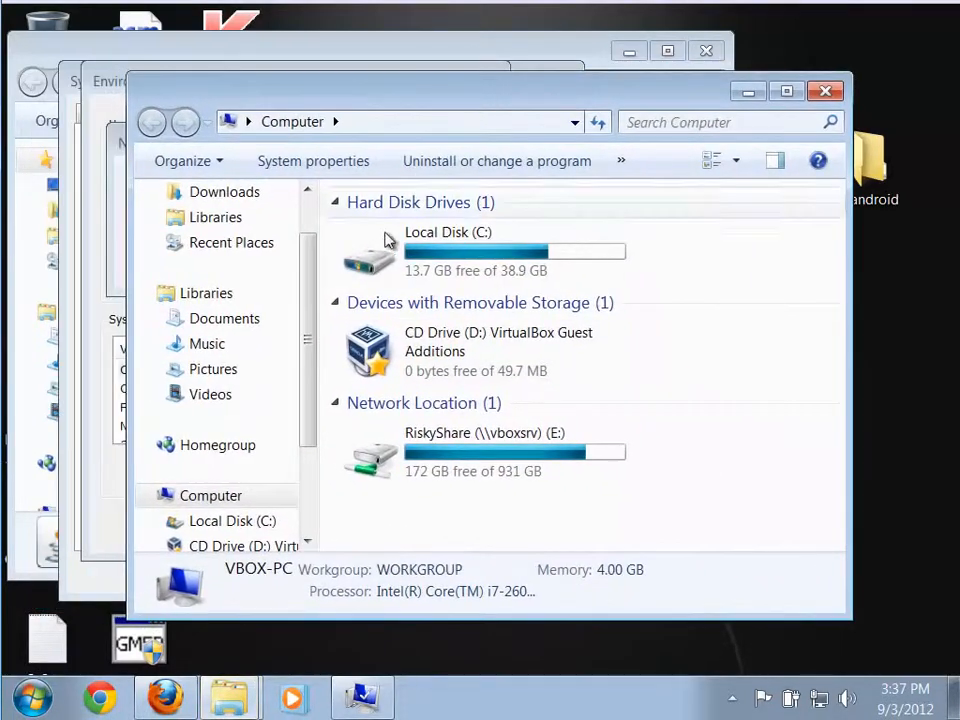
pyautogui.doubleClick(378, 262)
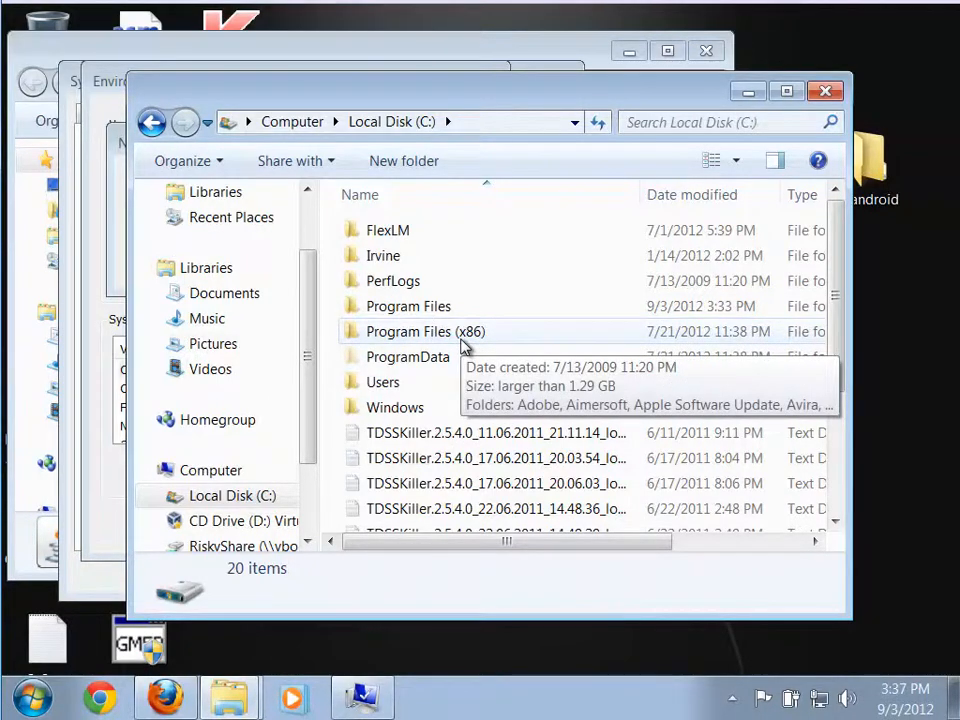
pyautogui.doubleClick(450, 310)
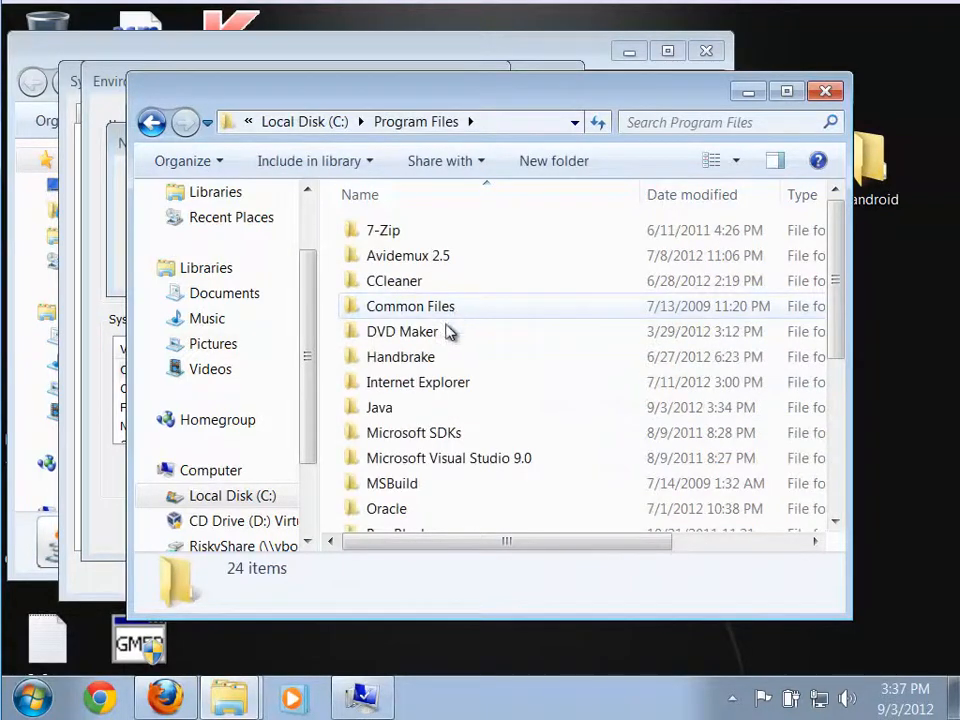
pyautogui.doubleClick(384, 417)
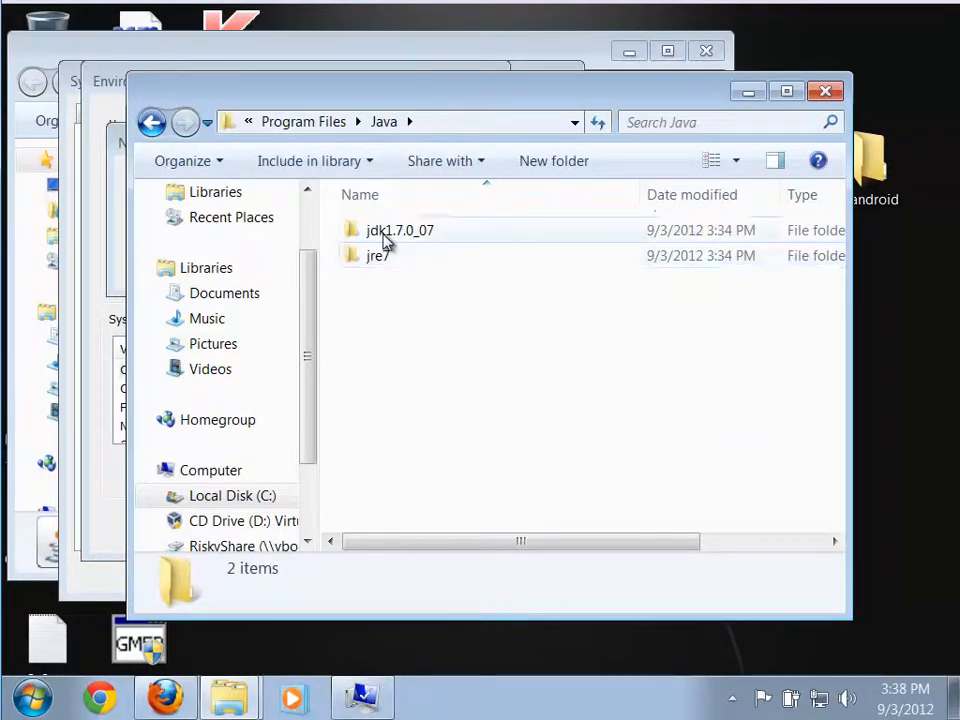
pyautogui.doubleClick(386, 240)
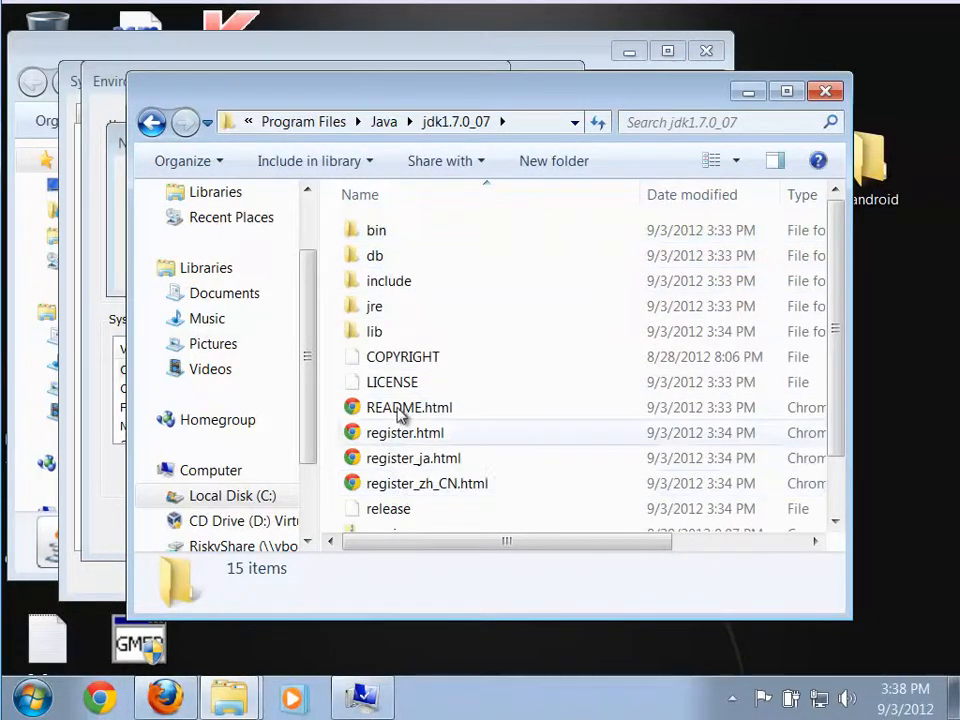
# Copy the JDK folder path from the address bar and minimize the Explorer window.
pyautogui.click(526, 123)
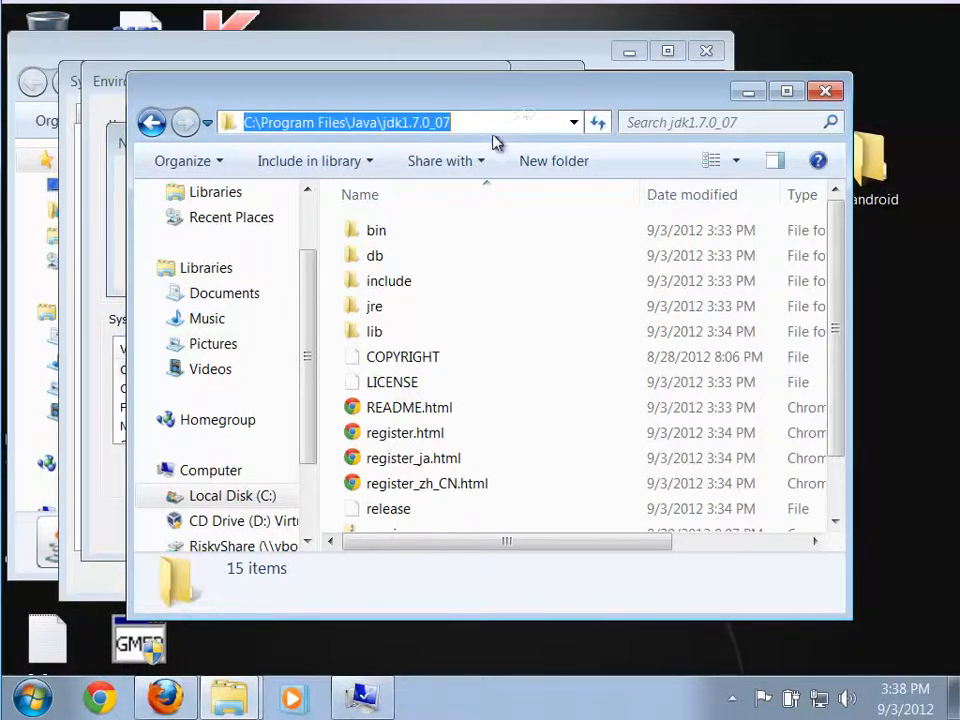
pyautogui.rightClick(312, 128)
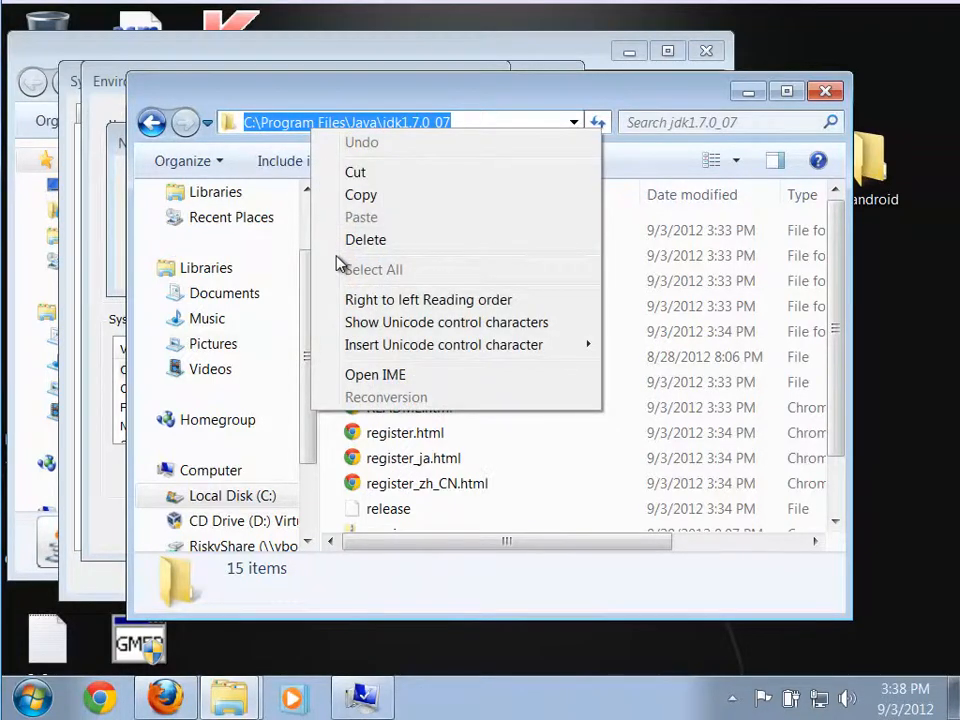
pyautogui.click(354, 200)
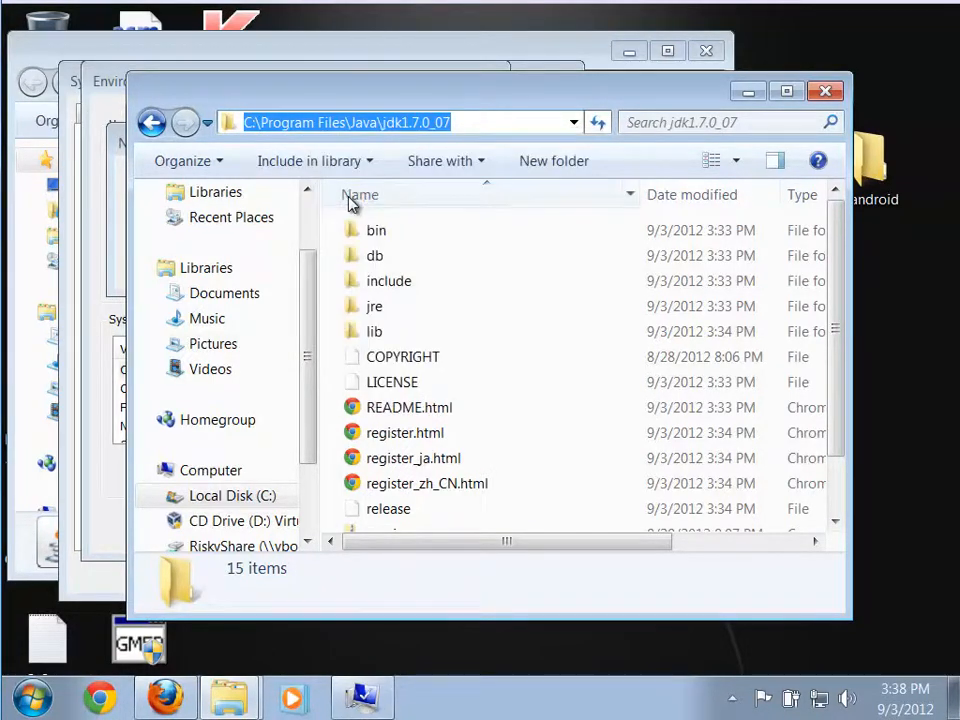
pyautogui.click(748, 97)
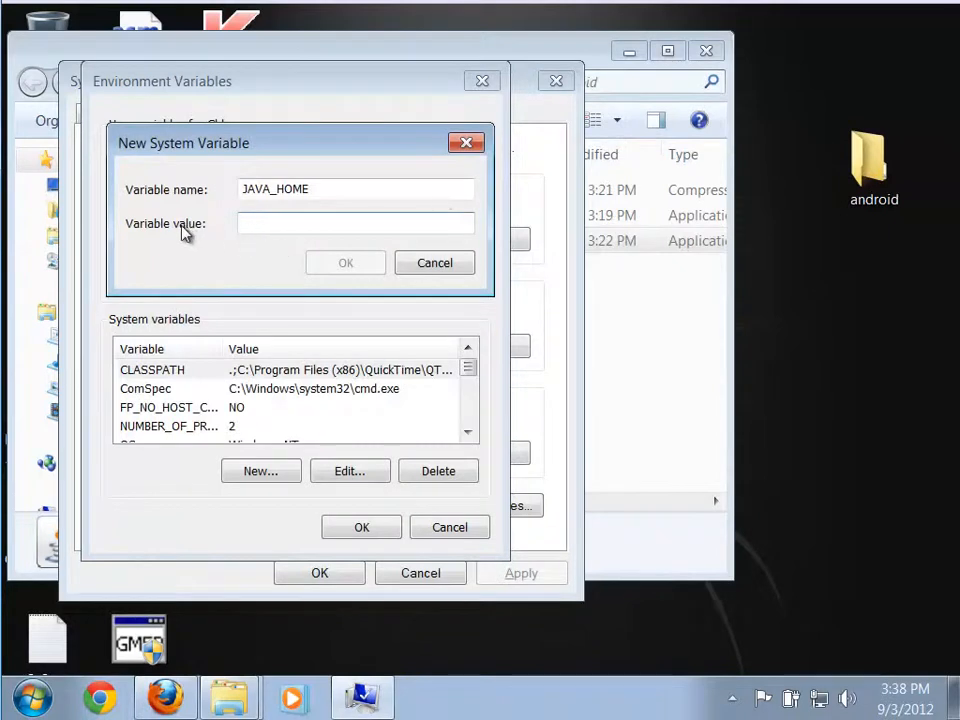
# Paste C:\Program Files\Java\jdk1.7.0_07 as the JAVA_HOME value and save the variable.
pyautogui.rightClick(264, 226)
pyautogui.click(303, 315)
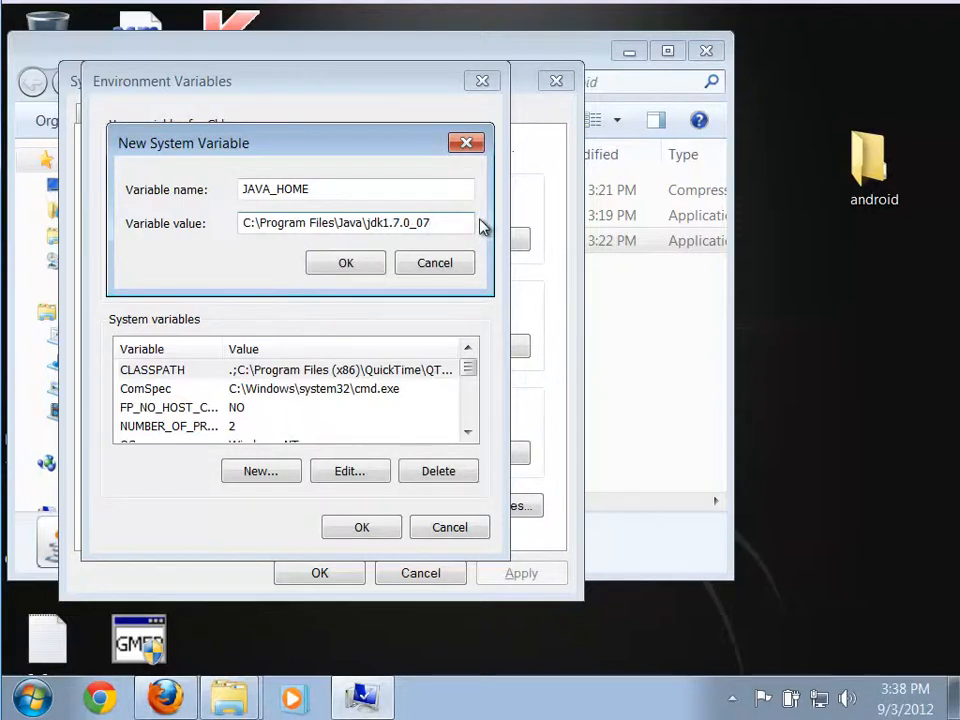
pyautogui.click(348, 265)
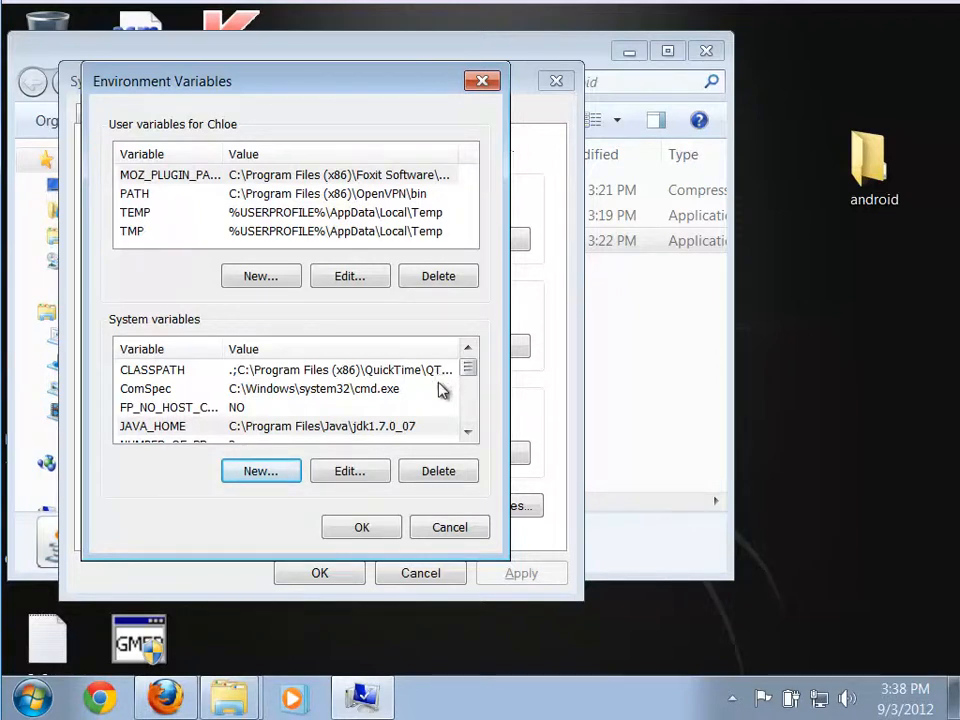
# Append ;%JAVA_HOME%\bin to the system Path variable and confirm all environment dialogs.
pyautogui.scroll(-1, 471, 437)
pyautogui.click(468, 434)
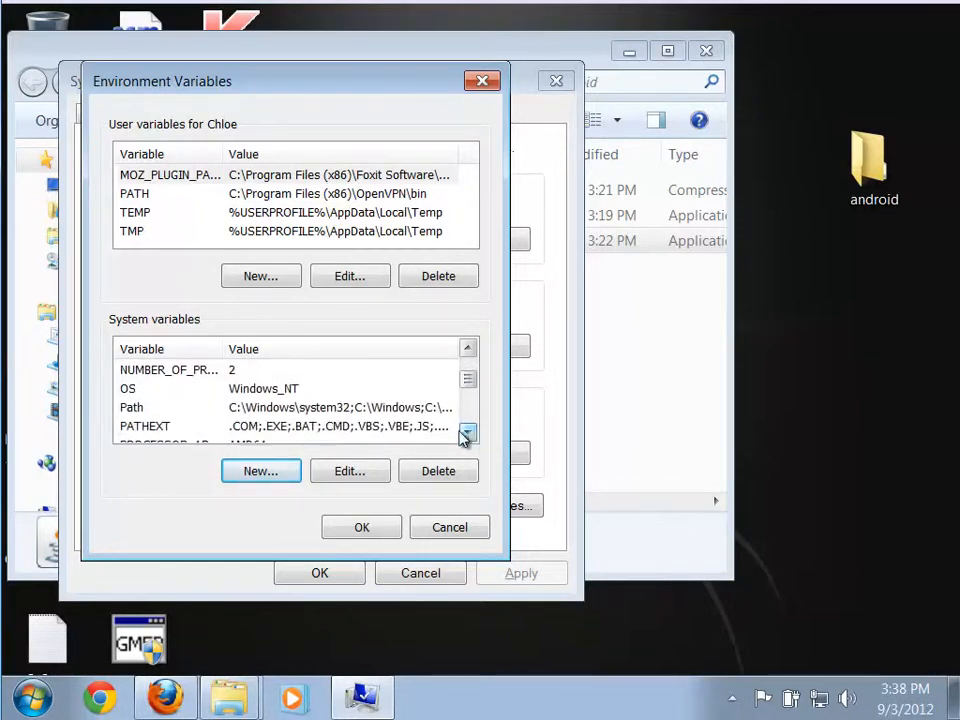
pyautogui.click(396, 409)
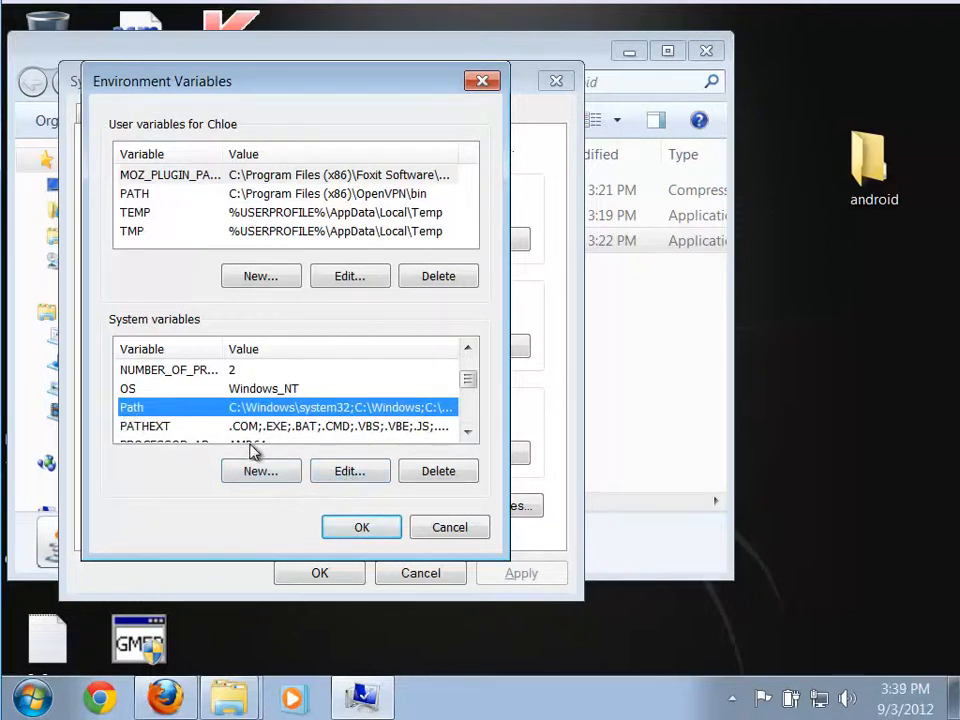
pyautogui.click(349, 471)
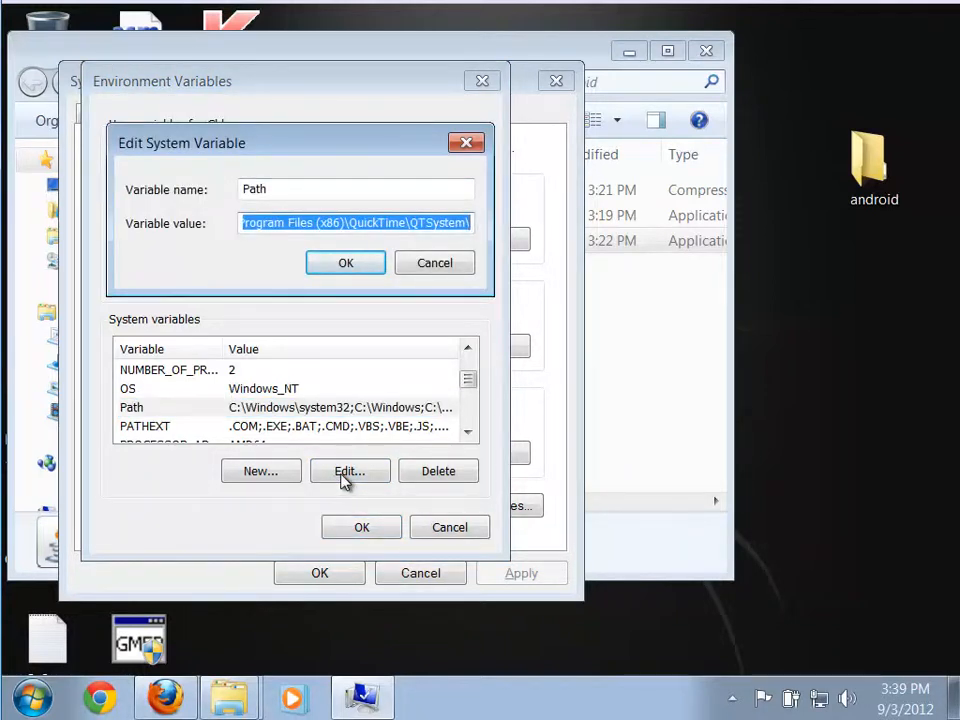
pyautogui.press('End')
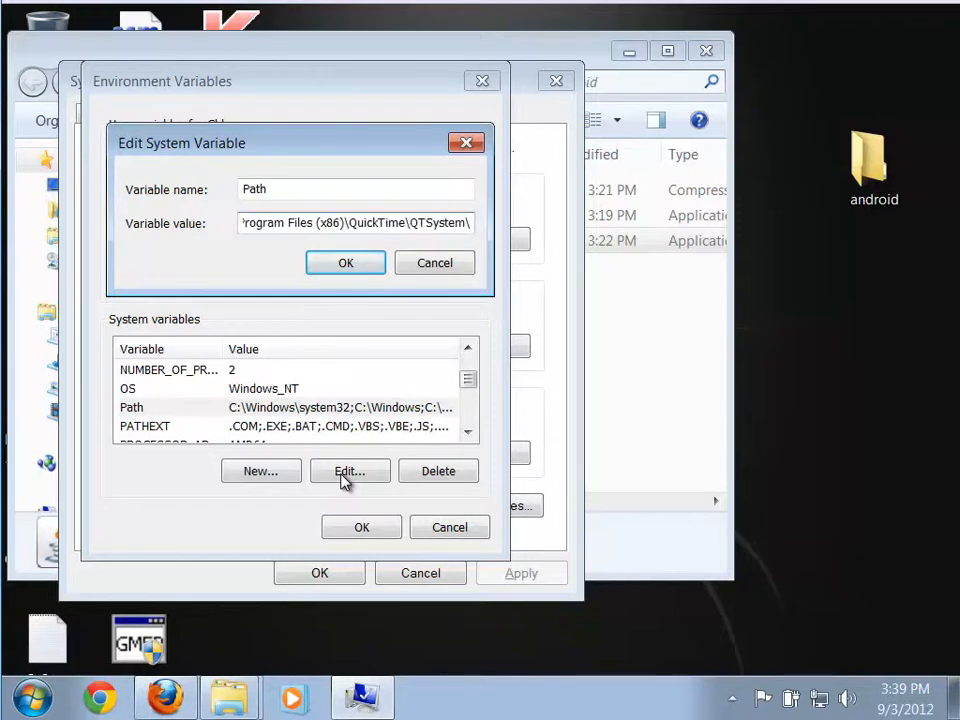
pyautogui.write(';')
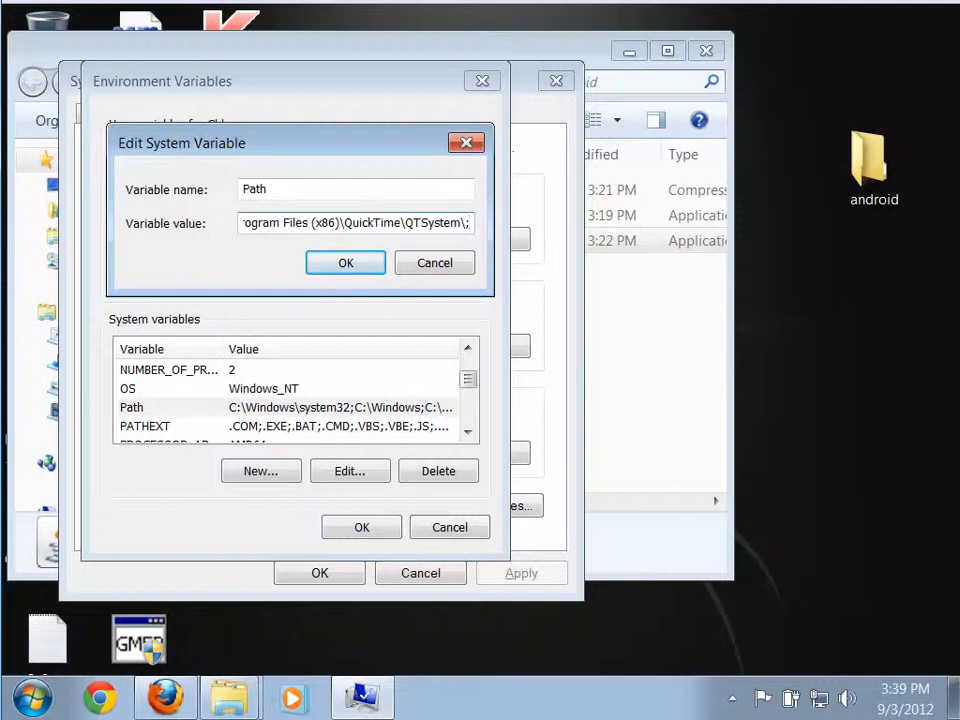
pyautogui.write('%')
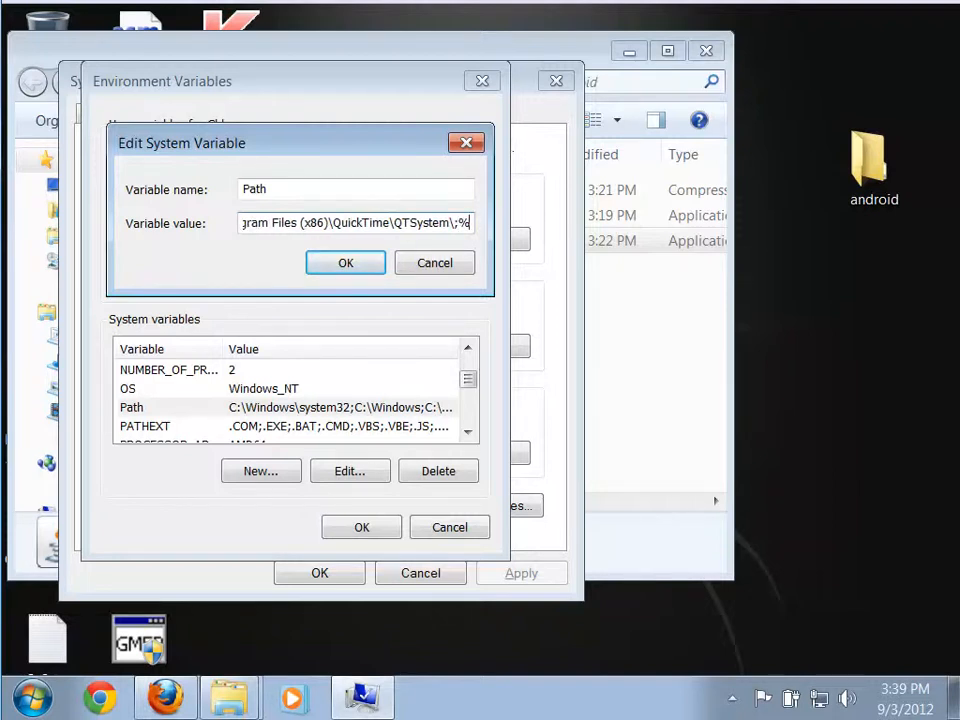
pyautogui.write('JAVA_')
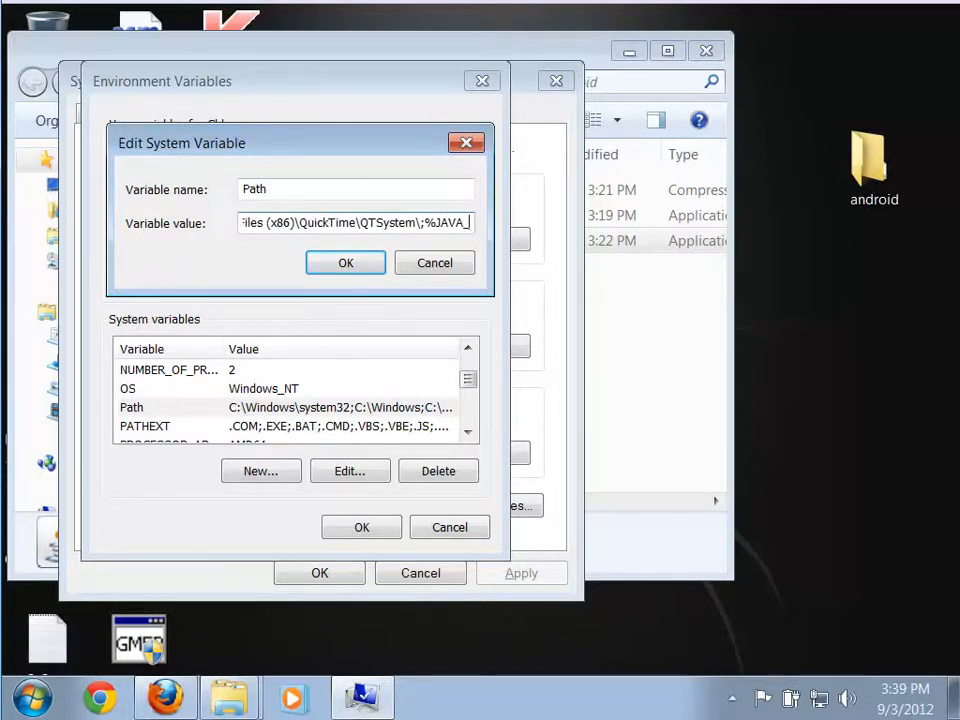
pyautogui.write('HOME%')
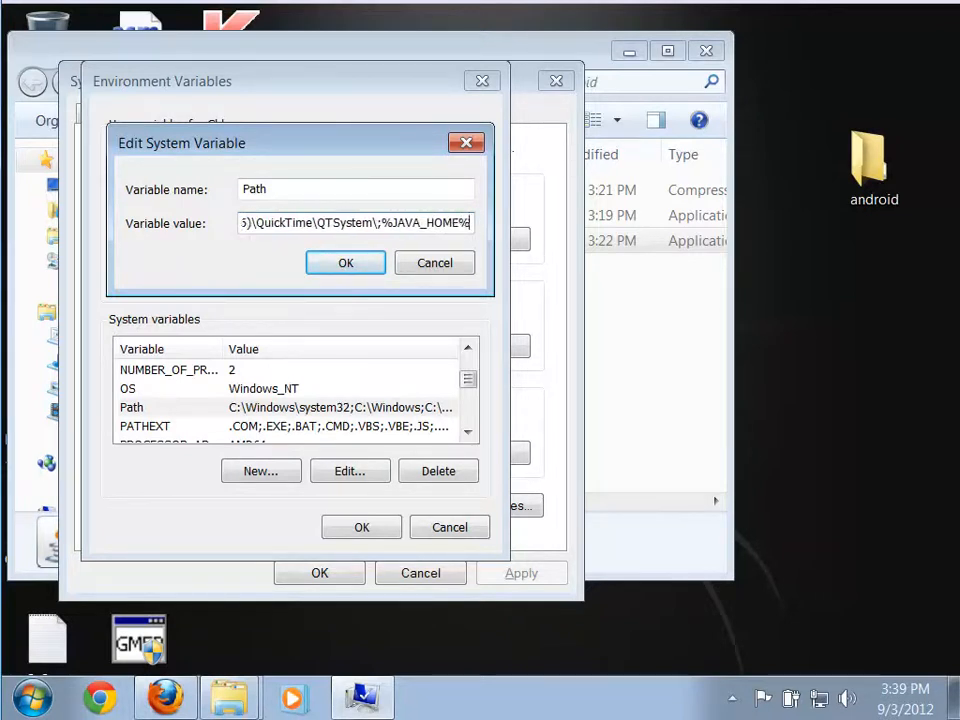
pyautogui.write('\\bin')
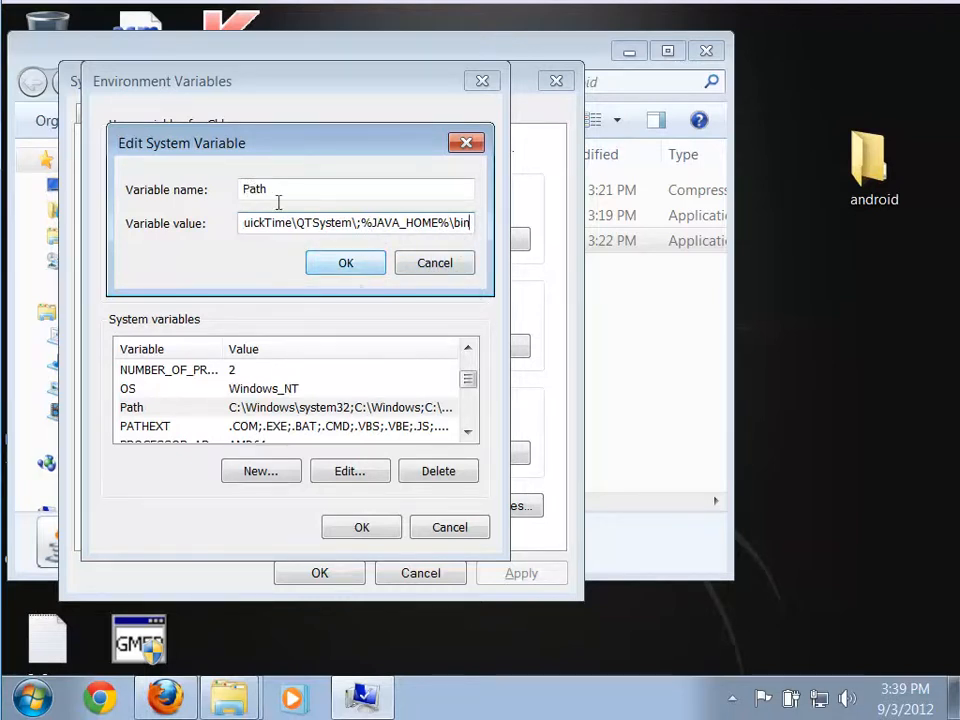
pyautogui.click(347, 264)
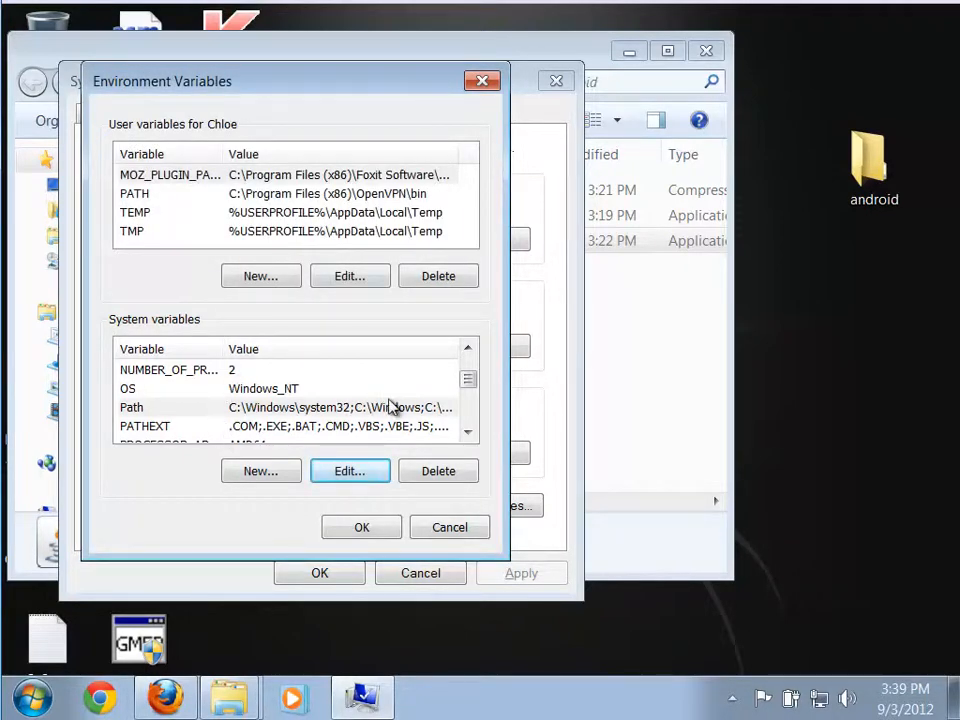
pyautogui.click(368, 533)
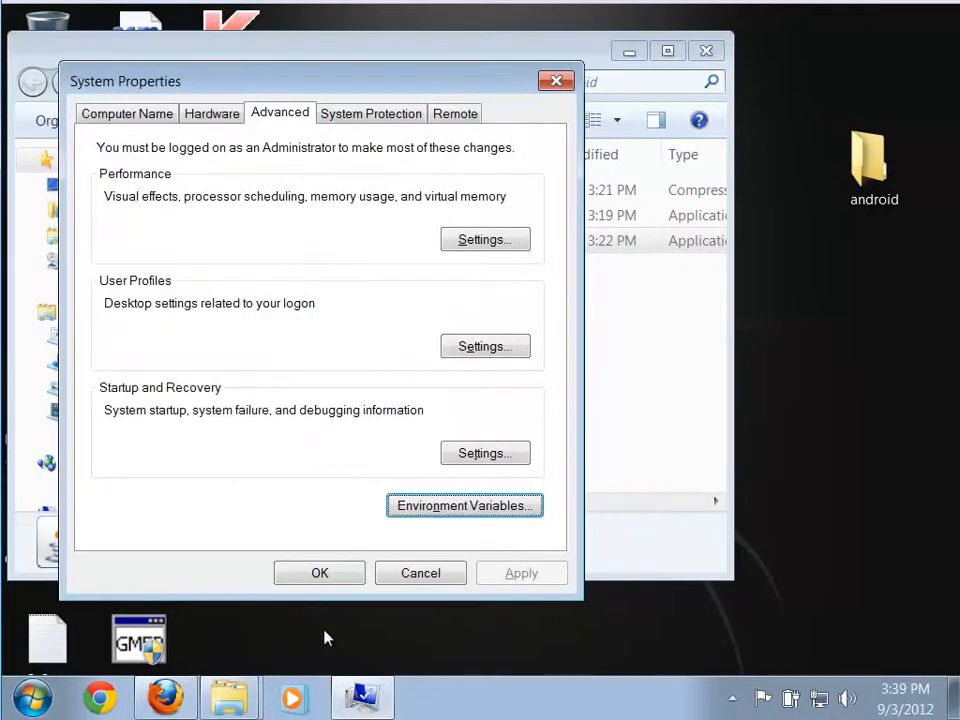
pyautogui.click(326, 574)
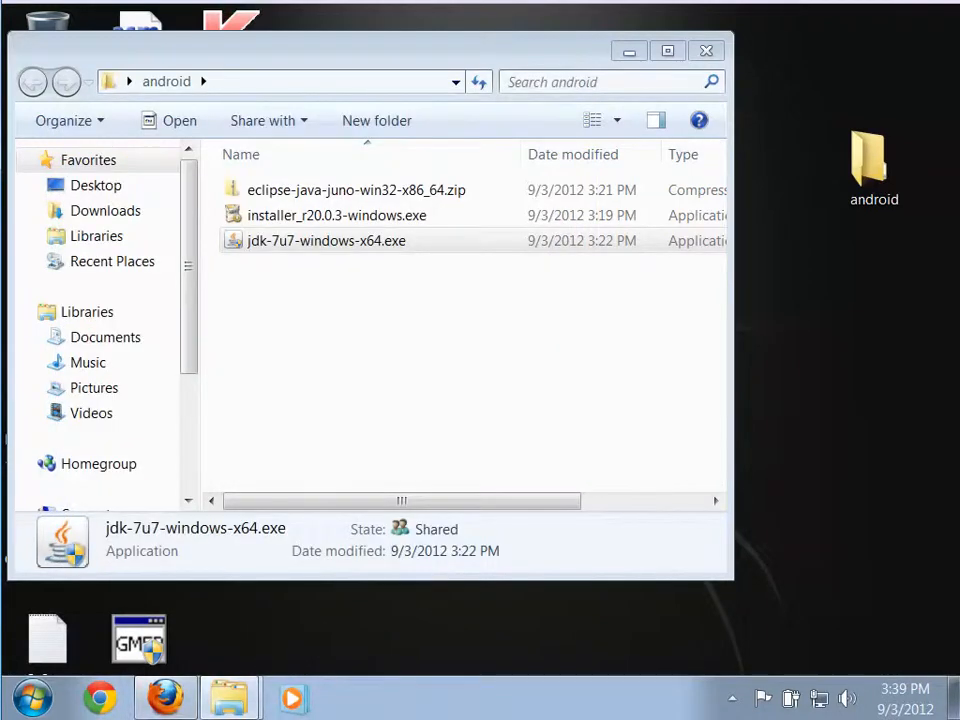
# Launch cmd and run java -version, confirming Java 1.7.0_07 is found.
pyautogui.click(34, 712)
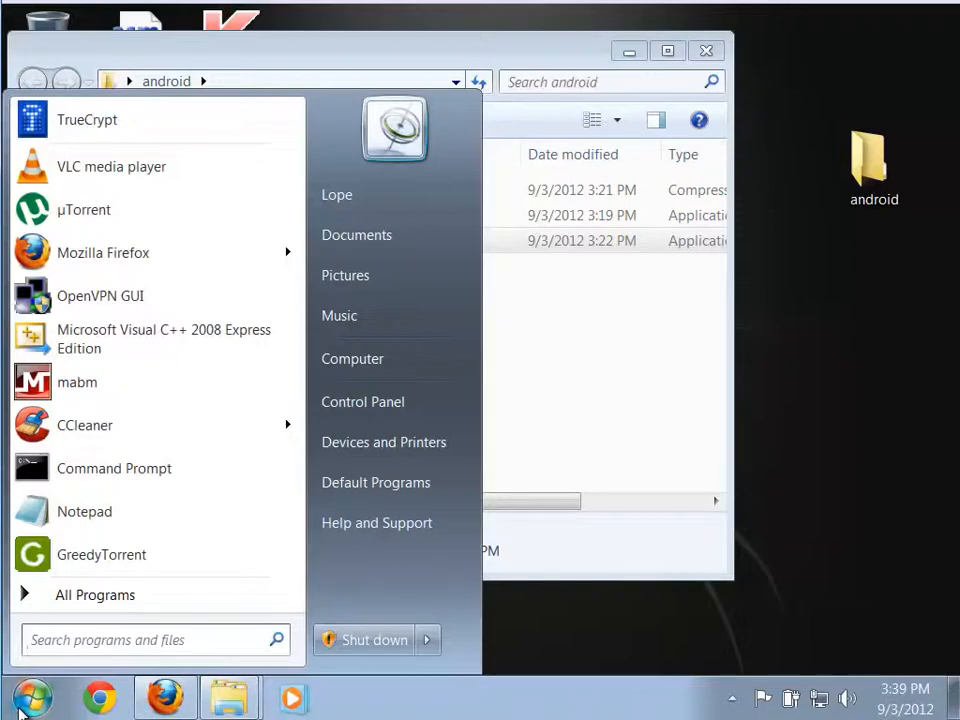
pyautogui.write('cmd')
pyautogui.press('Return')
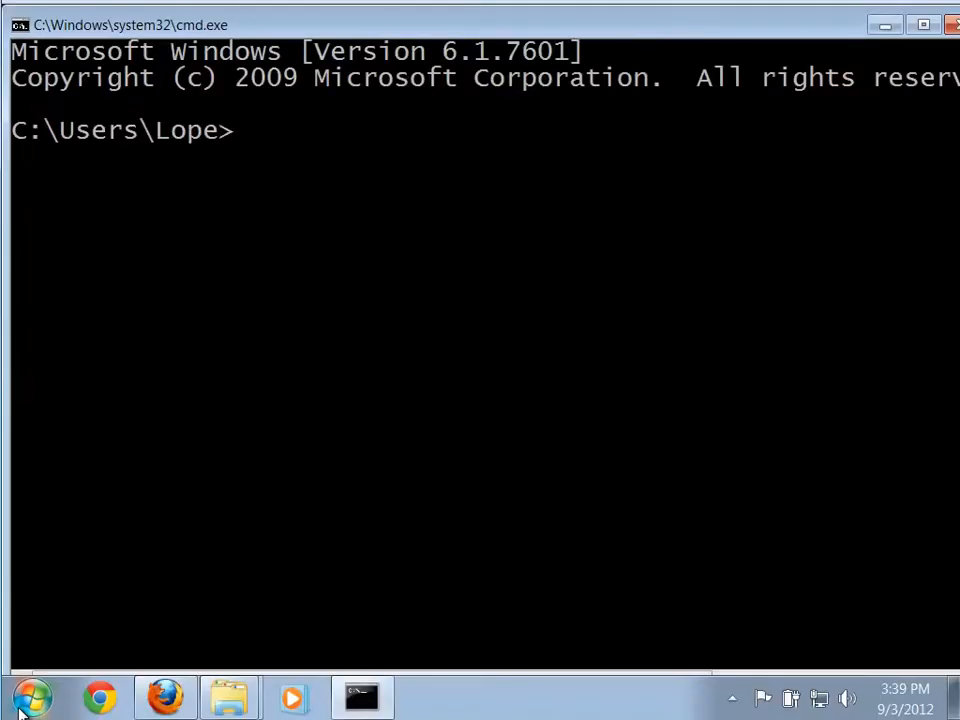
pyautogui.write('java ')
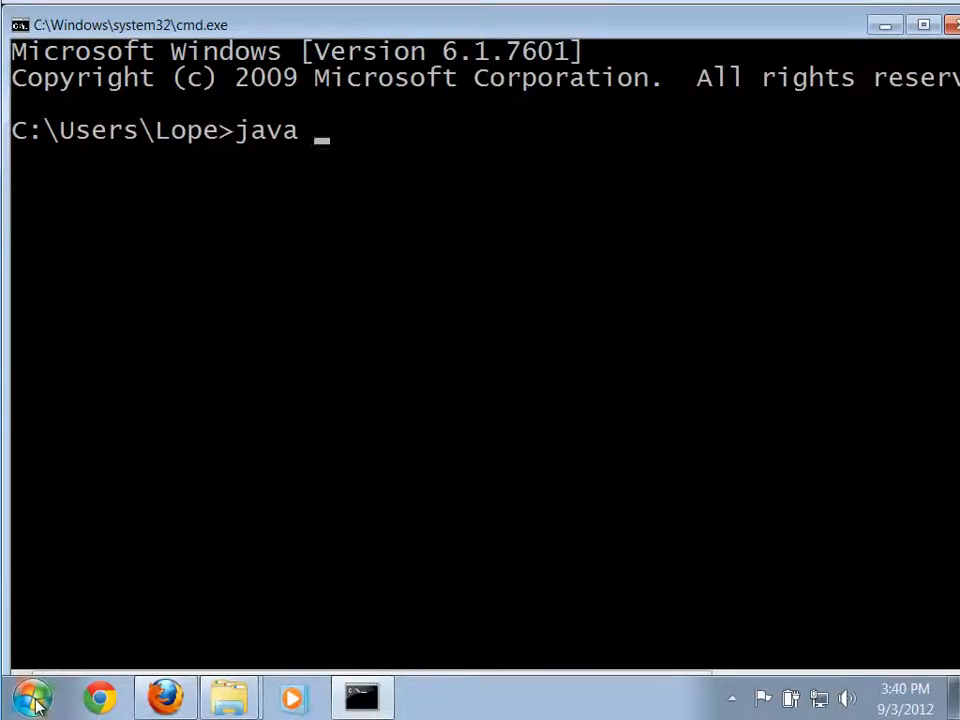
pyautogui.write('-version')
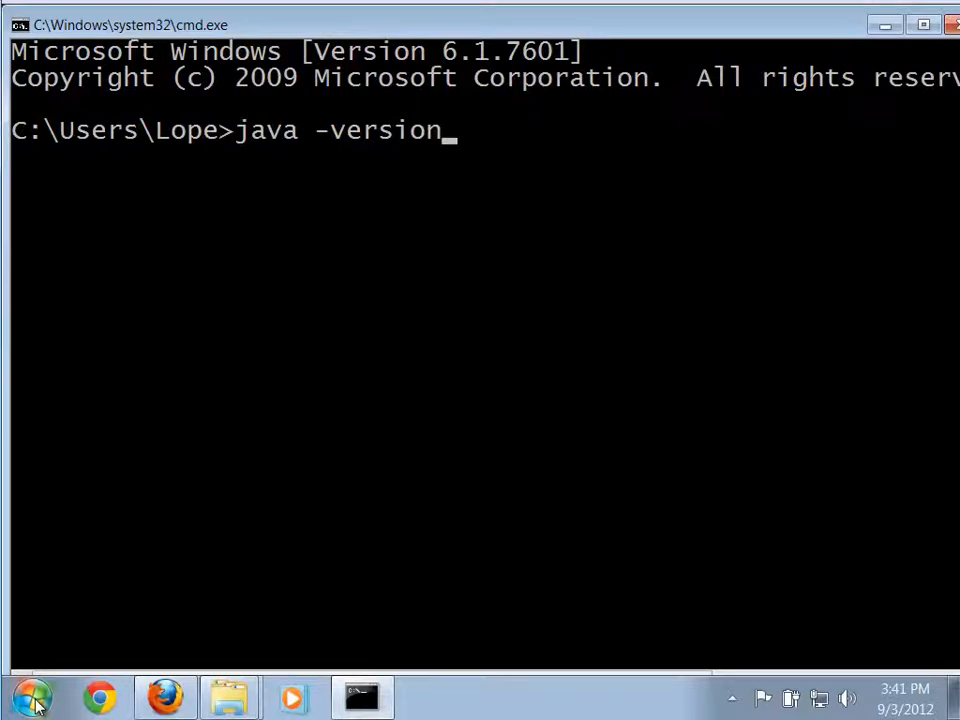
pyautogui.press('Return')
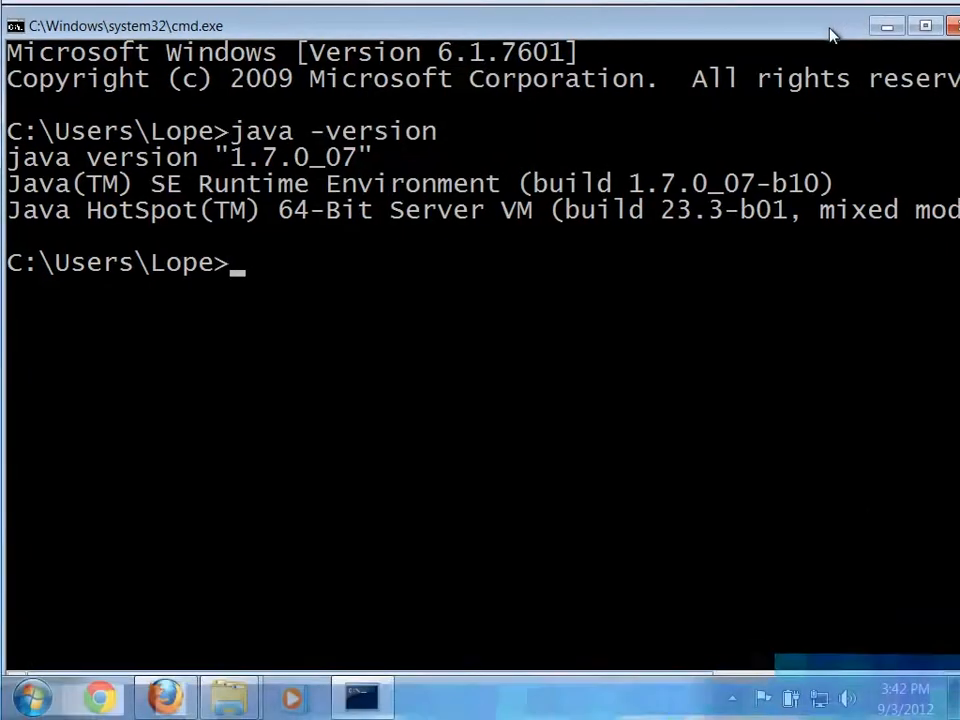
pyautogui.moveTo(830, 35); pyautogui.dragTo(818, 43)
# Close the Command Prompt and bring the android folder window back into view.
pyautogui.click(938, 33)
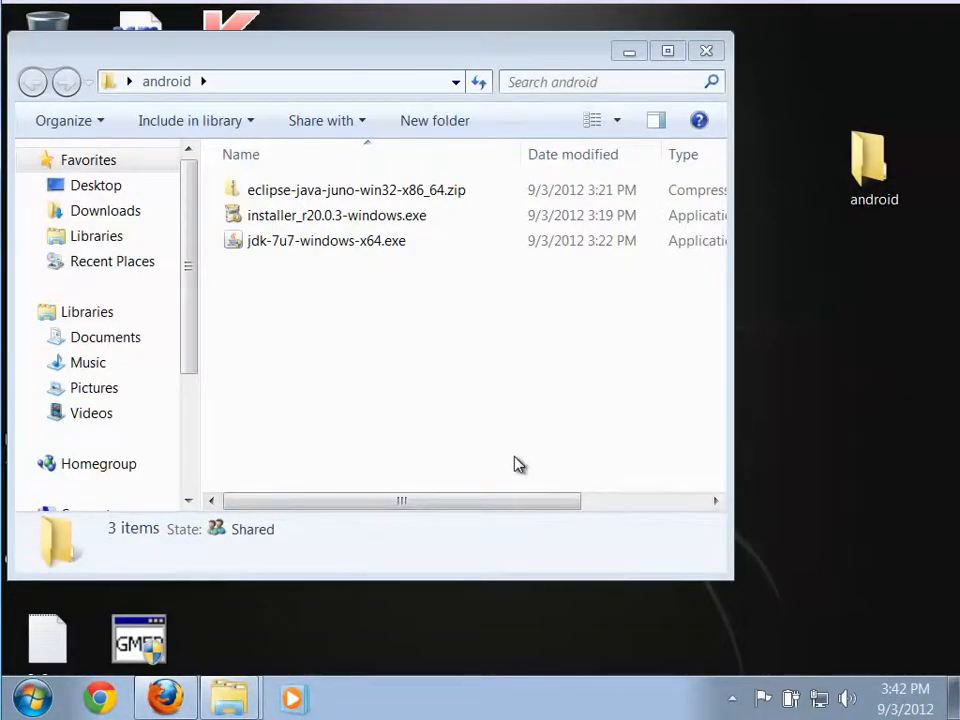
pyautogui.moveTo(377, 58); pyautogui.dragTo(436, 63)
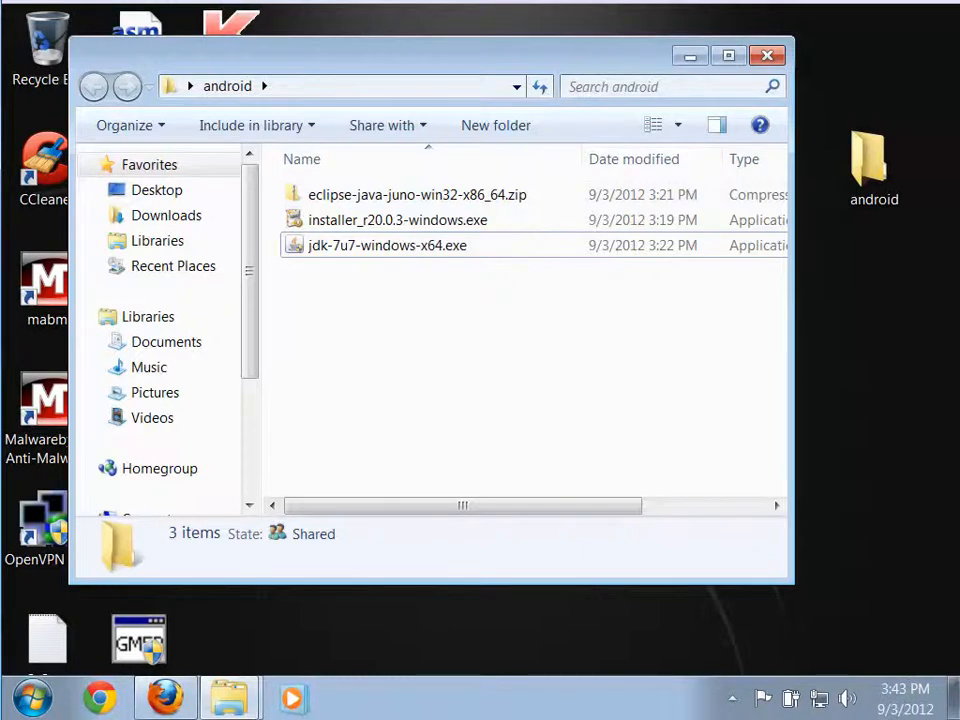
# Open eclipse-java-juno-win32-x86_64.zip and inspect the single eclipse folder inside it.
pyautogui.doubleClick(308, 198)
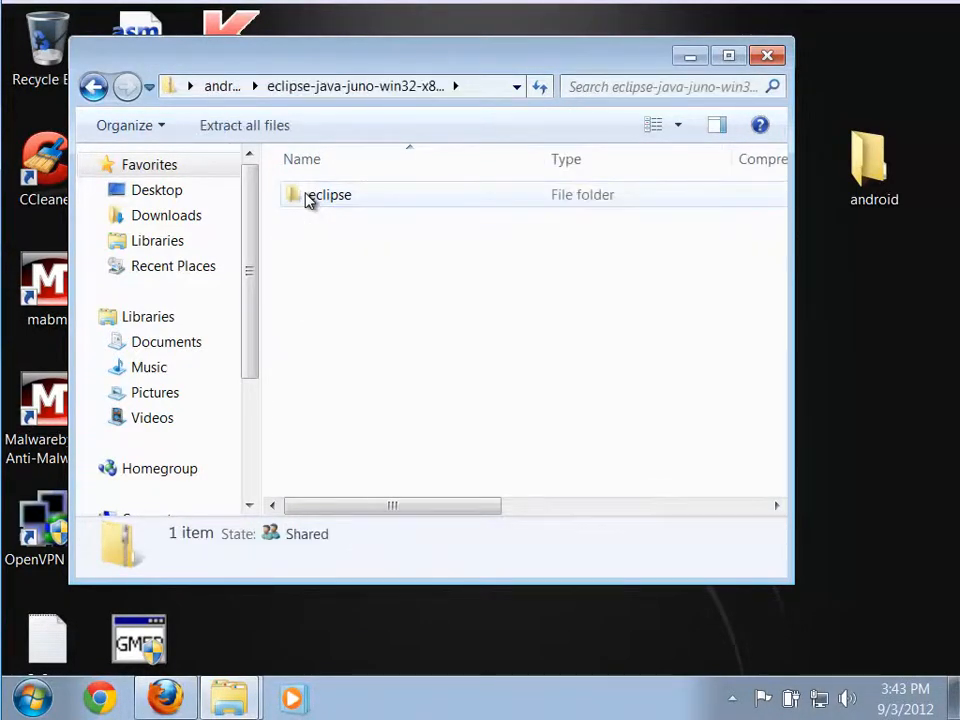
pyautogui.moveTo(332, 69); pyautogui.dragTo(395, 96)
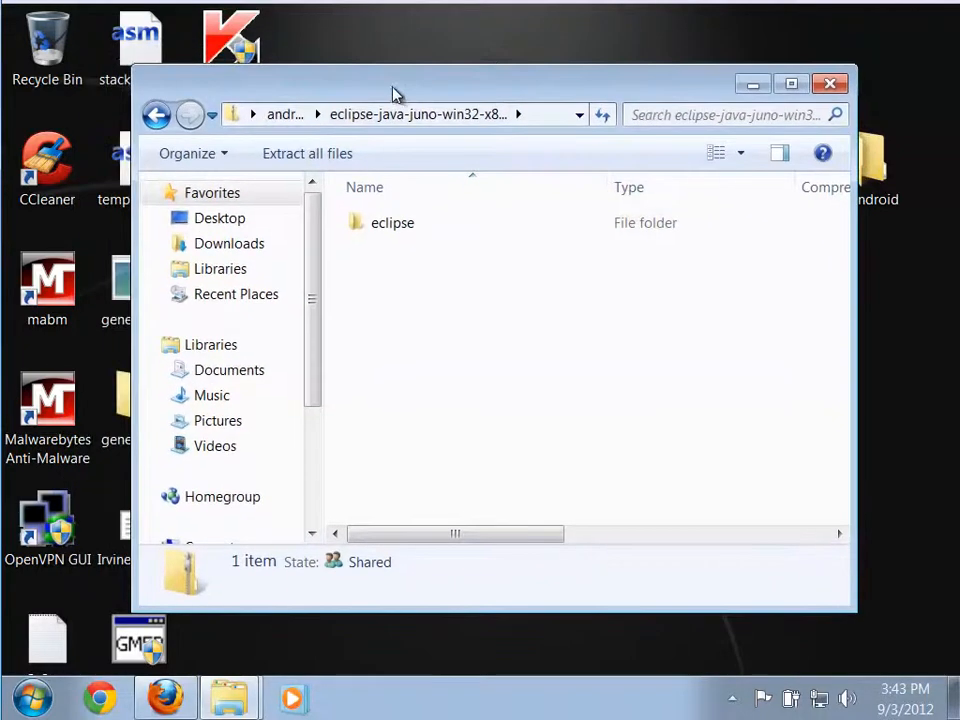
pyautogui.click(158, 116)
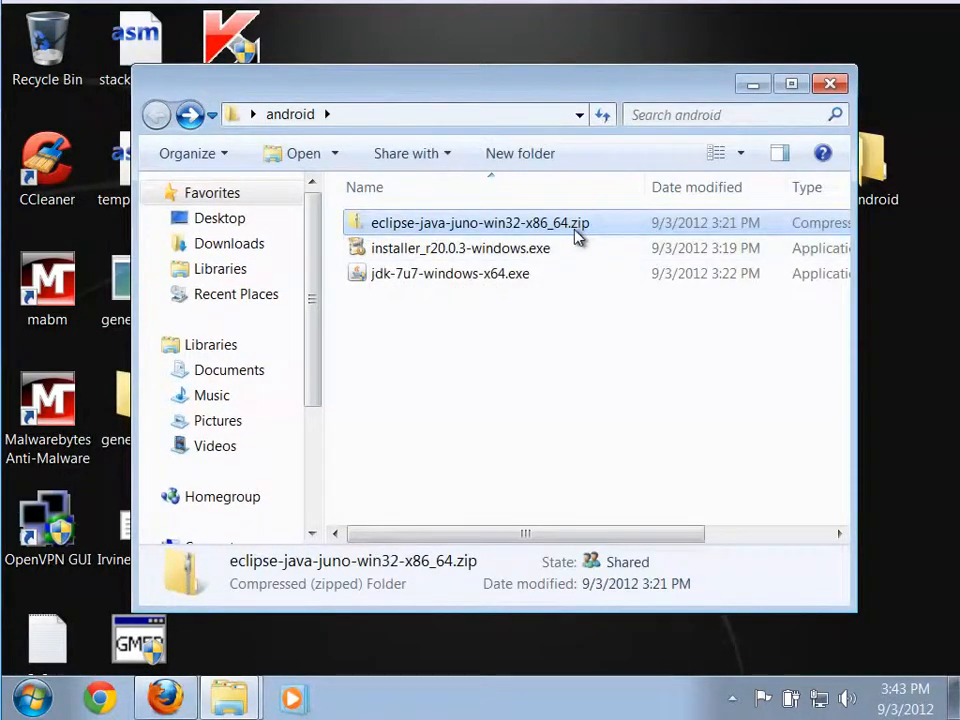
pyautogui.doubleClick(356, 223)
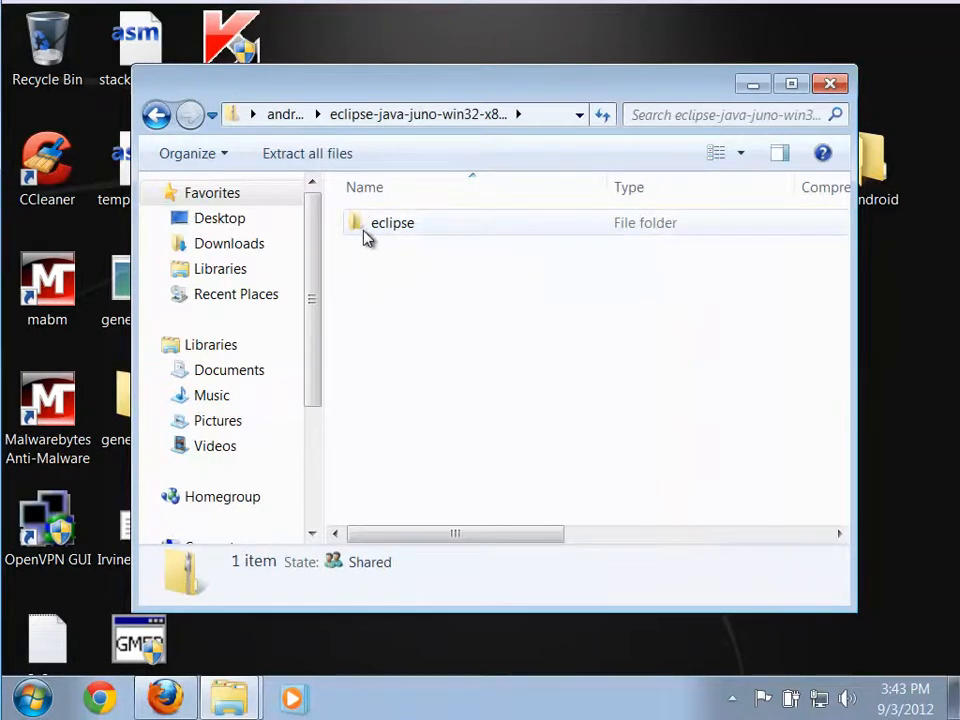
pyautogui.doubleClick(366, 234)
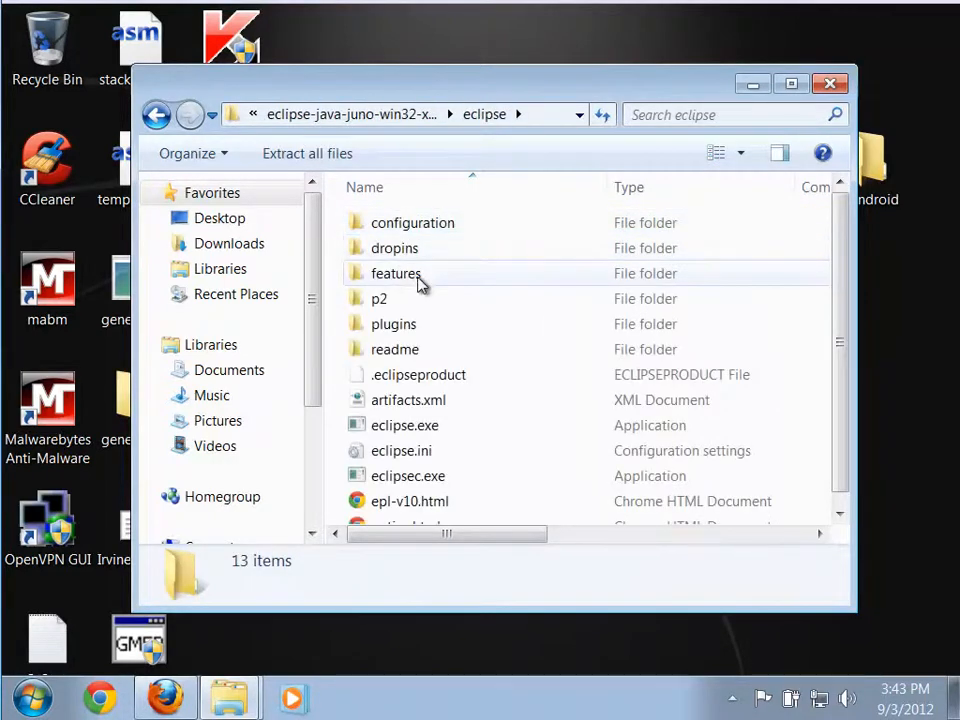
pyautogui.click(156, 114)
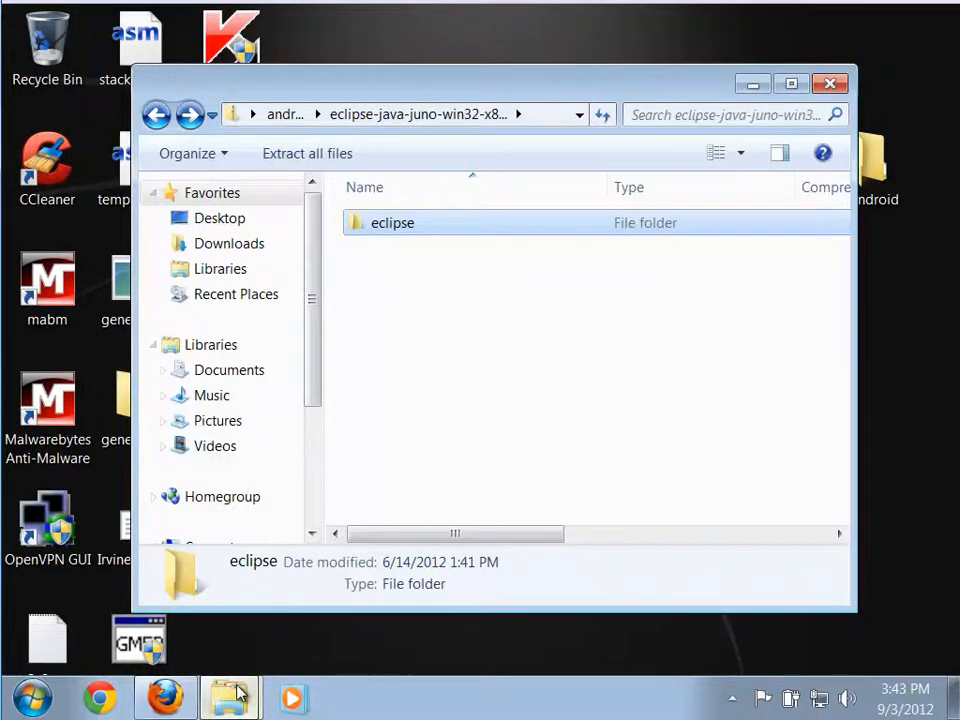
# Close the leftover jdk1.7.0_07 folder window.
pyautogui.moveTo(237, 705)
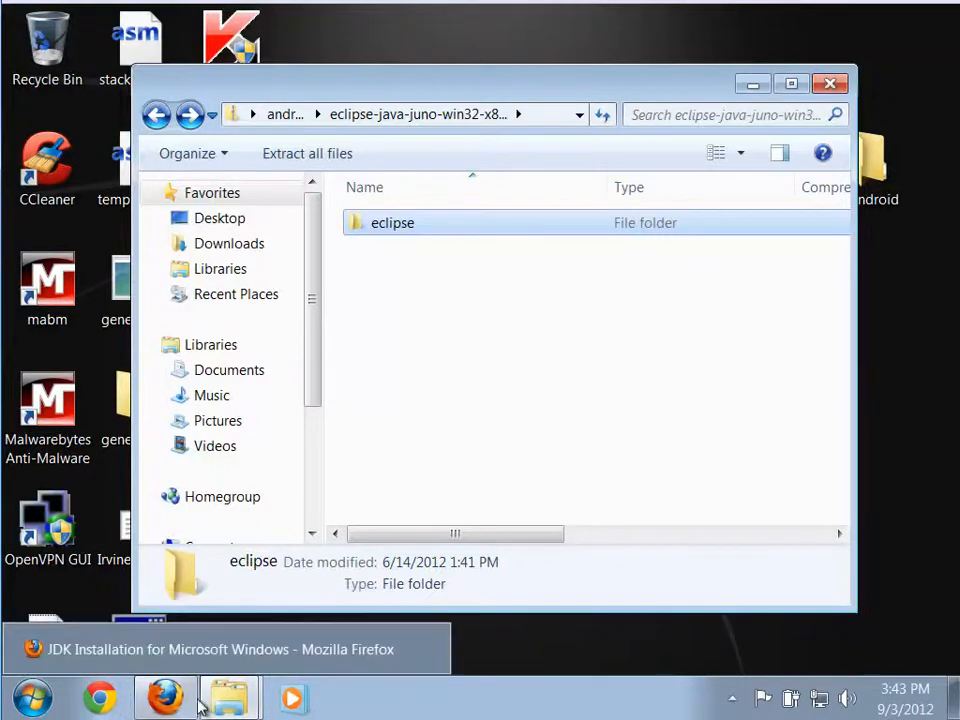
pyautogui.click(236, 650)
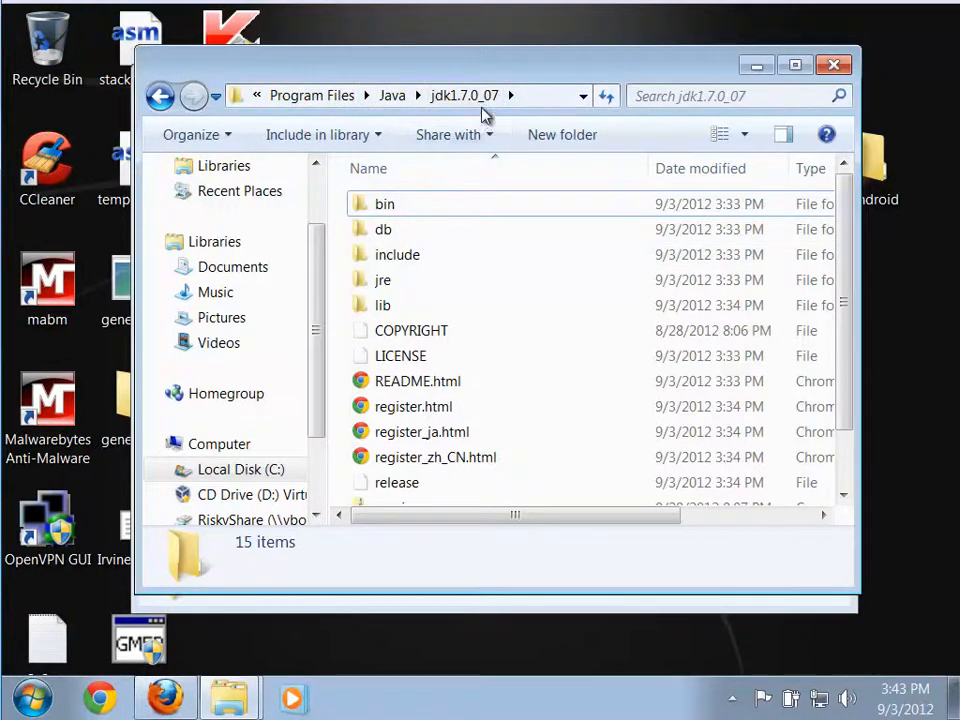
pyautogui.click(833, 67)
# Open Local Disk (C:) from Computer in a new Explorer window.
pyautogui.click(33, 697)
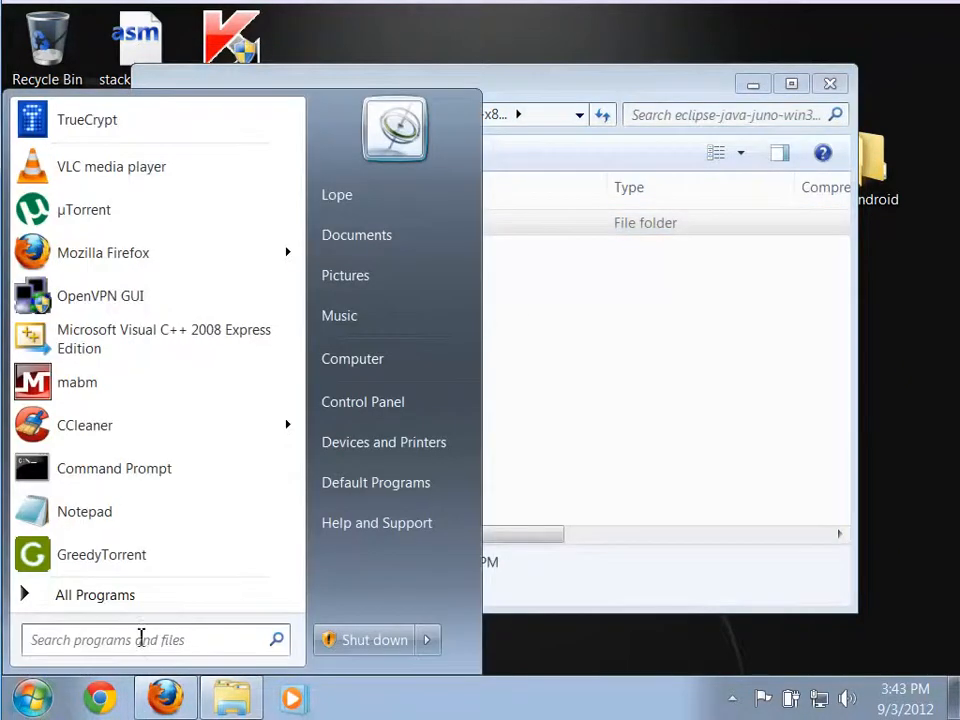
pyautogui.click(368, 362)
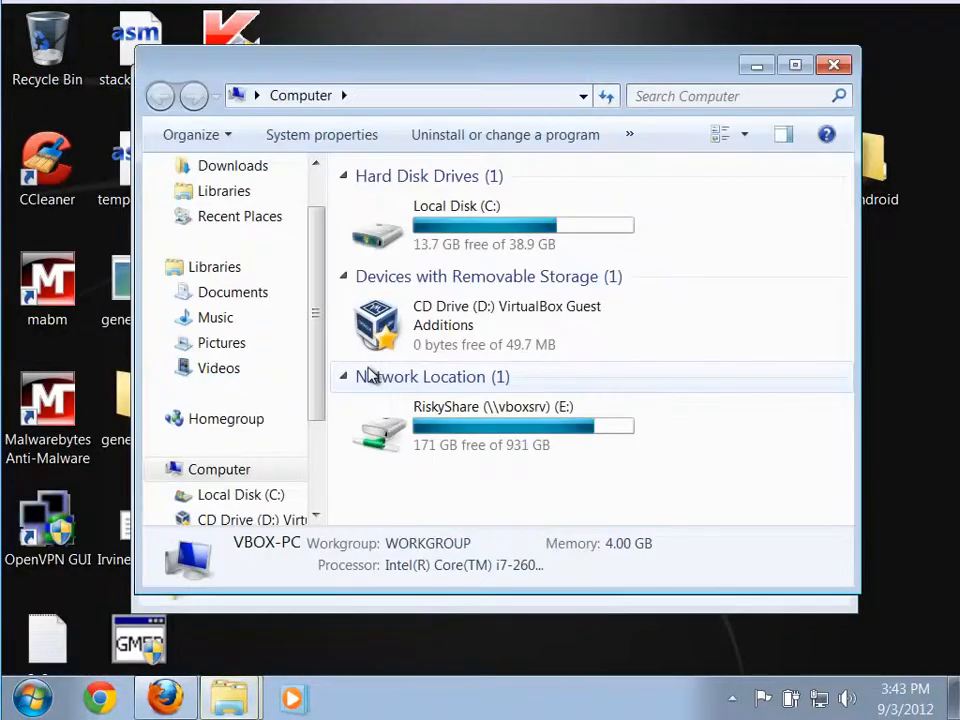
pyautogui.doubleClick(366, 238)
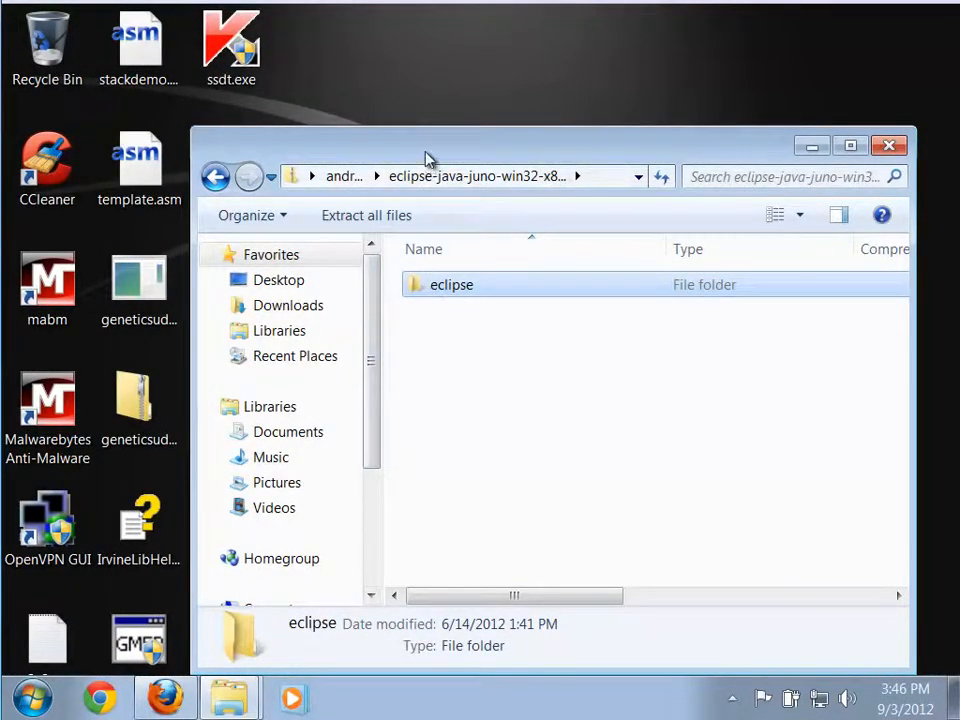
# Drag the eclipse folder from the zip onto the desktop, then return to the android folder.
pyautogui.moveTo(427, 160); pyautogui.dragTo(425, 247)
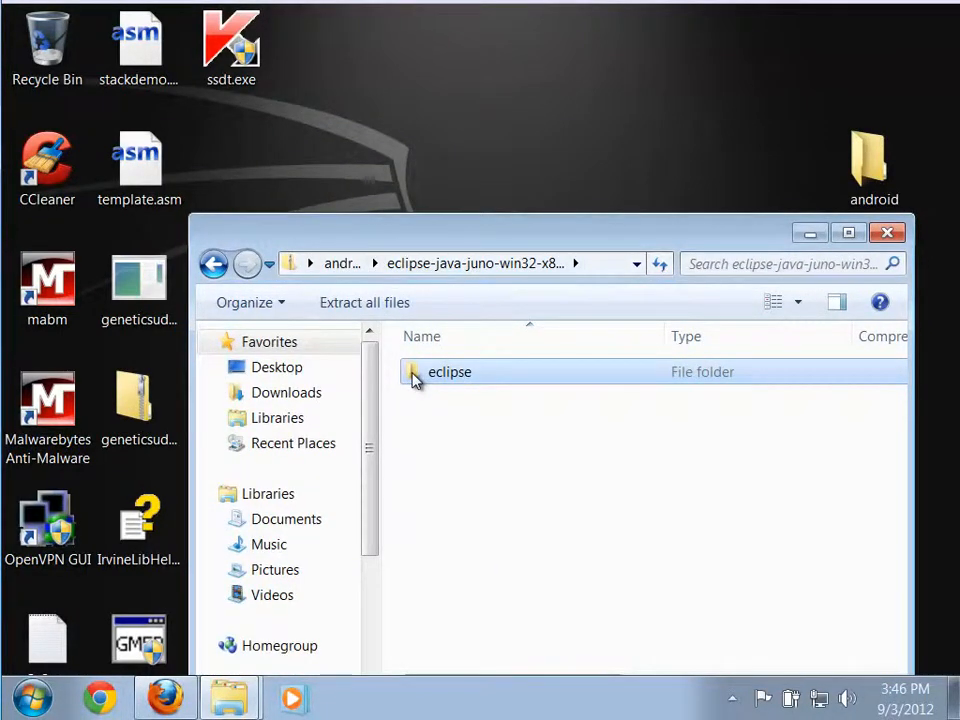
pyautogui.moveTo(415, 380); pyautogui.dragTo(437, 172)
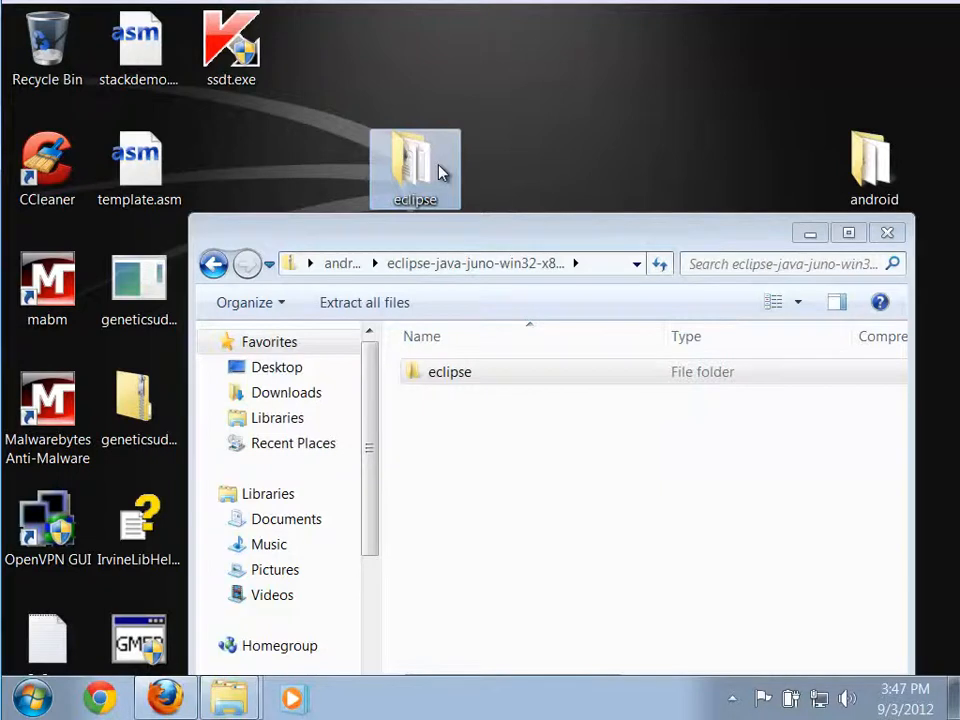
pyautogui.click(210, 266)
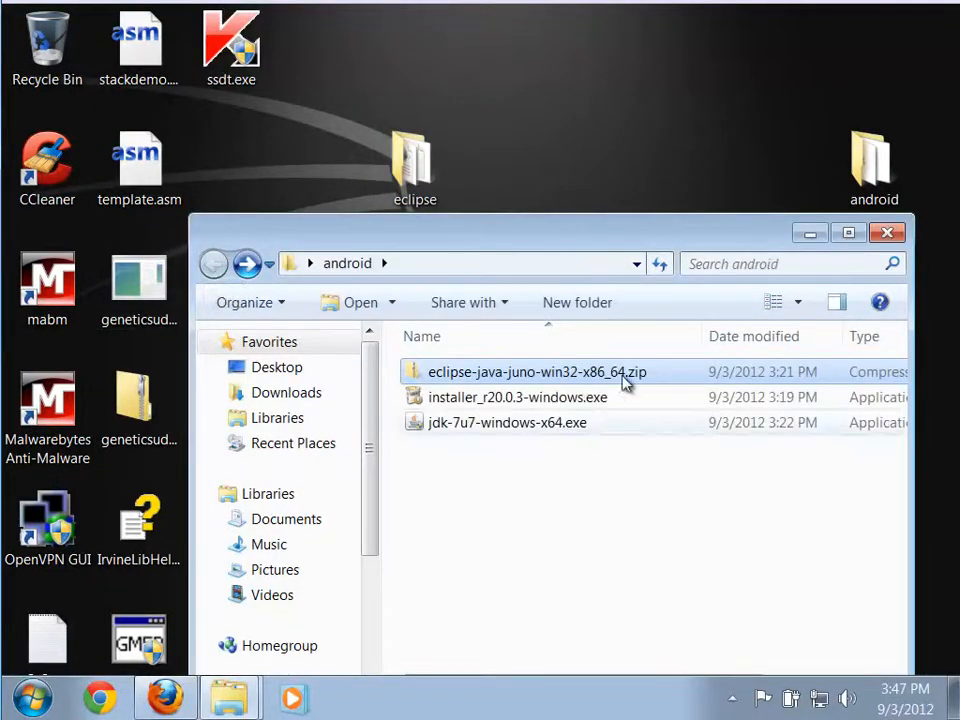
# Bring the Local Disk (C:) window forward beside the desktop eclipse folder.
pyautogui.click(810, 234)
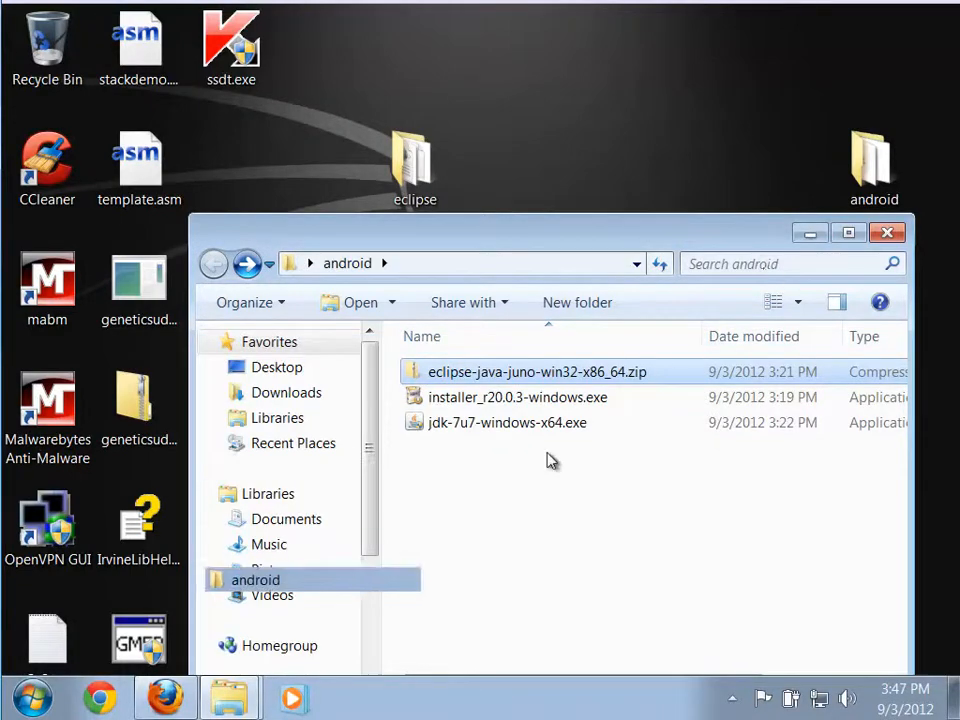
pyautogui.moveTo(229, 697)
pyautogui.click(237, 663)
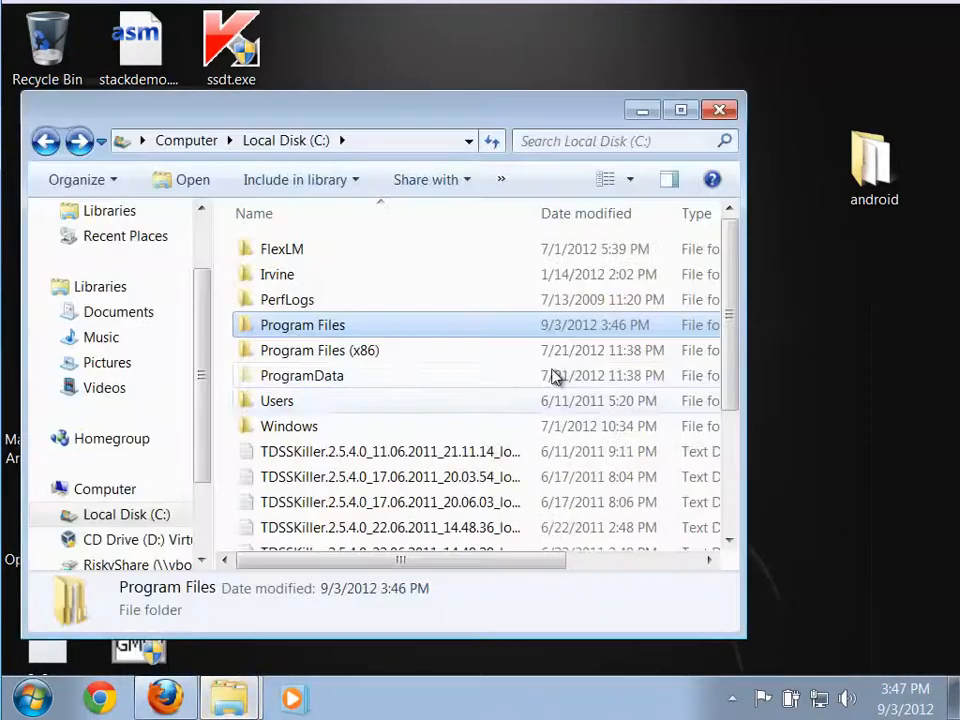
pyautogui.moveTo(349, 111); pyautogui.dragTo(440, 230)
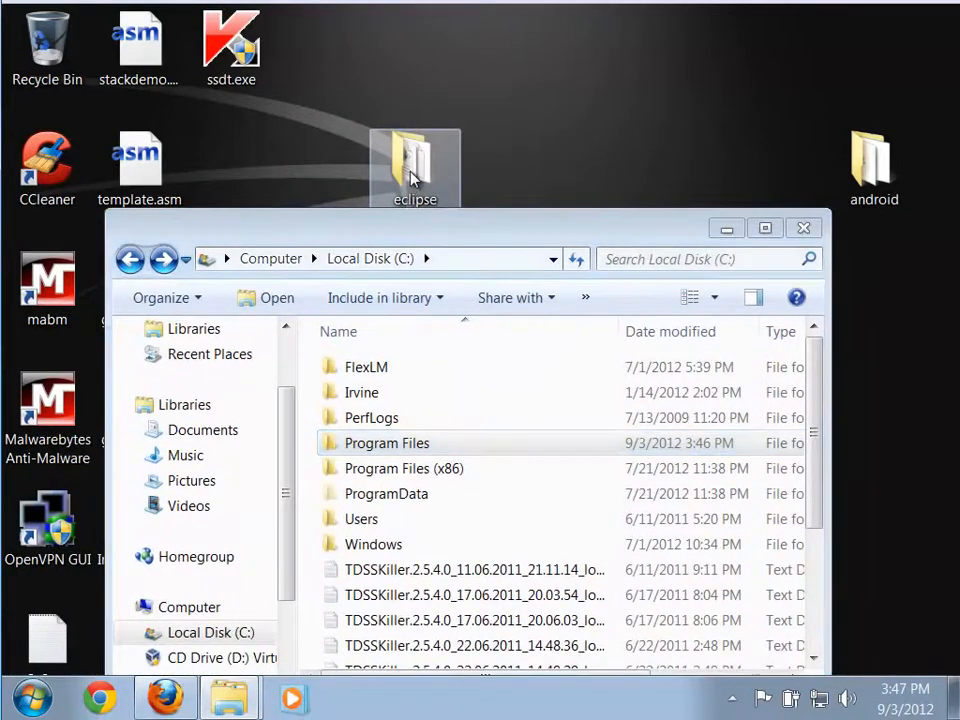
# Move the eclipse folder into Program Files, entering the administrator password to approve.
pyautogui.moveTo(413, 180); pyautogui.dragTo(401, 449)
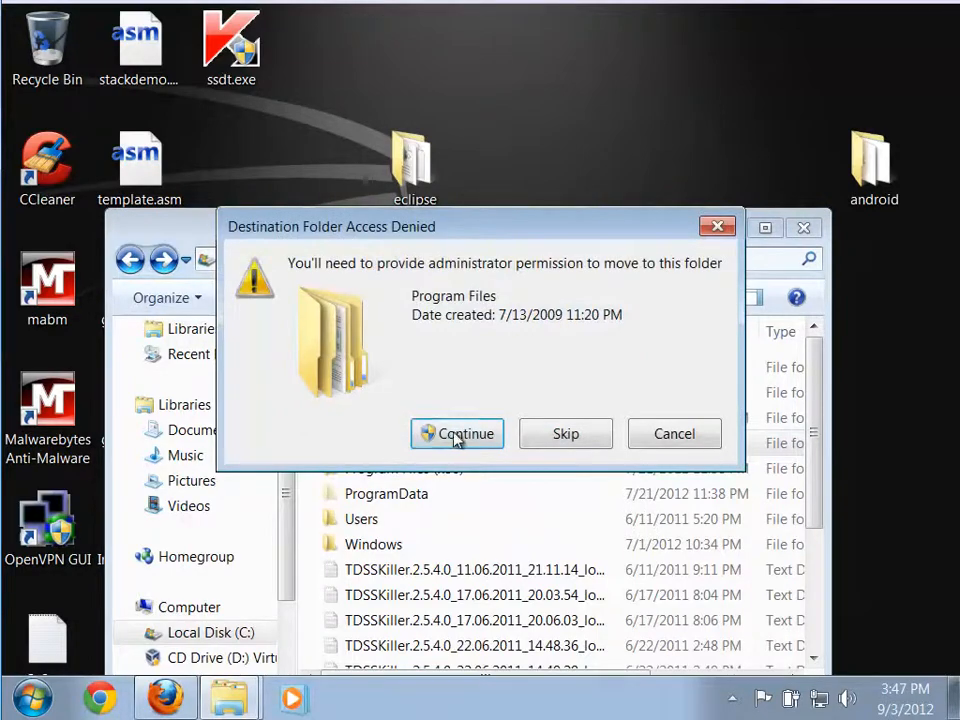
pyautogui.click(457, 437)
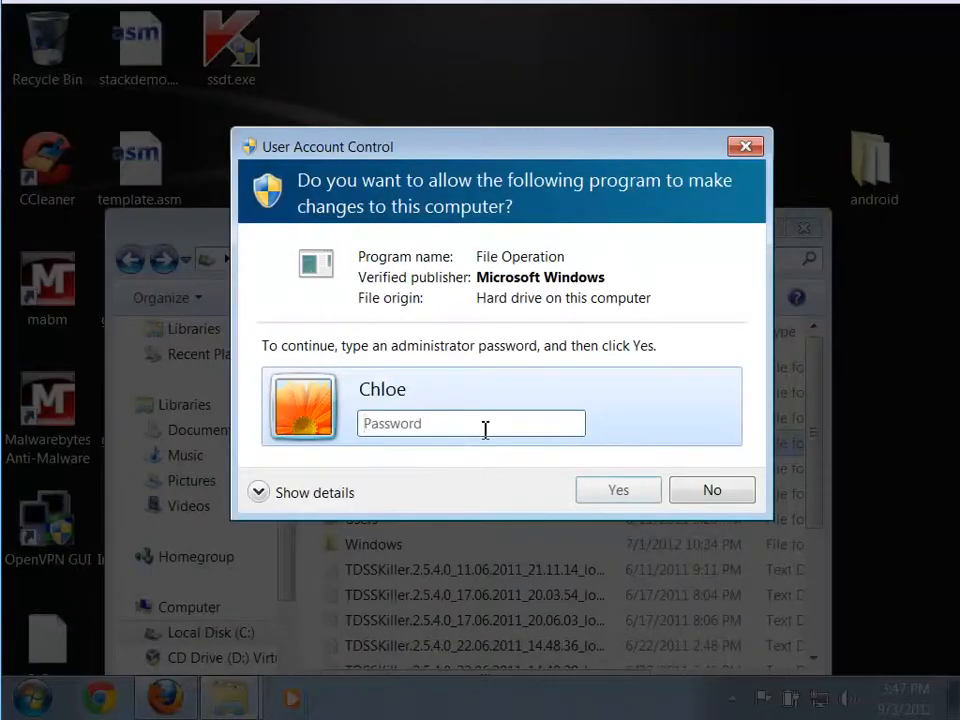
pyautogui.write('***')
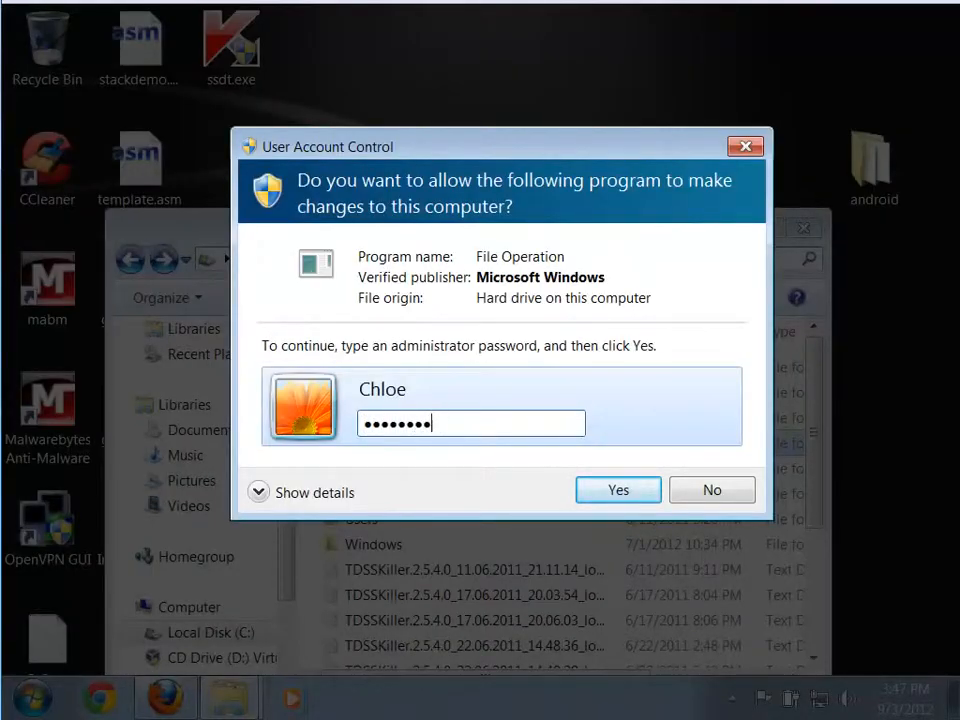
pyautogui.click(610, 500)
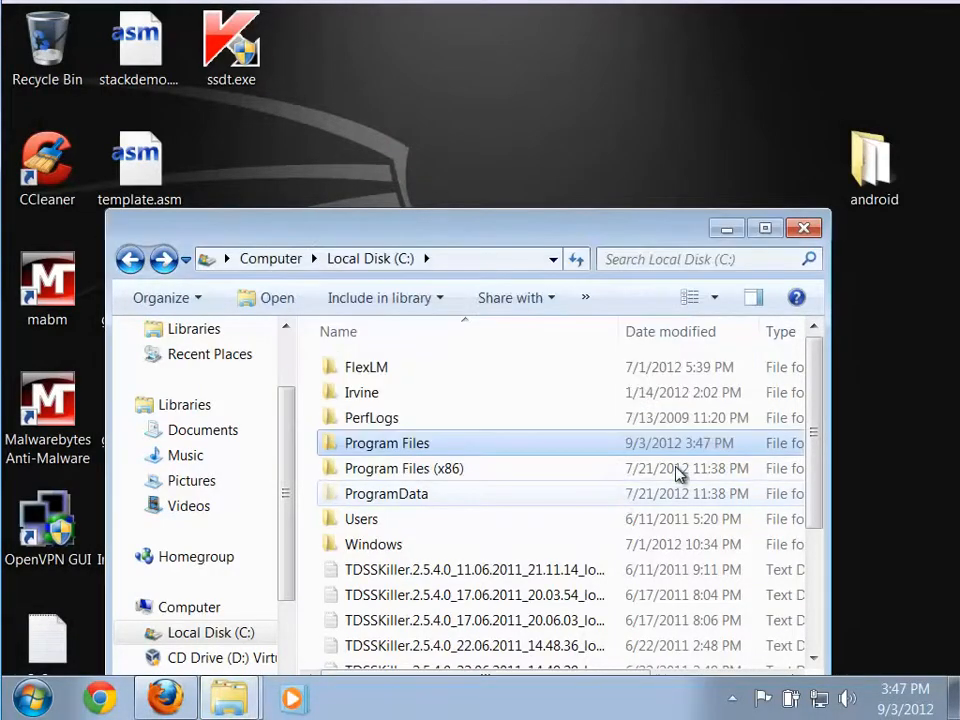
# Open Program Files > eclipse to check its 13 items including eclipse.exe.
pyautogui.moveTo(600, 242); pyautogui.dragTo(619, 123)
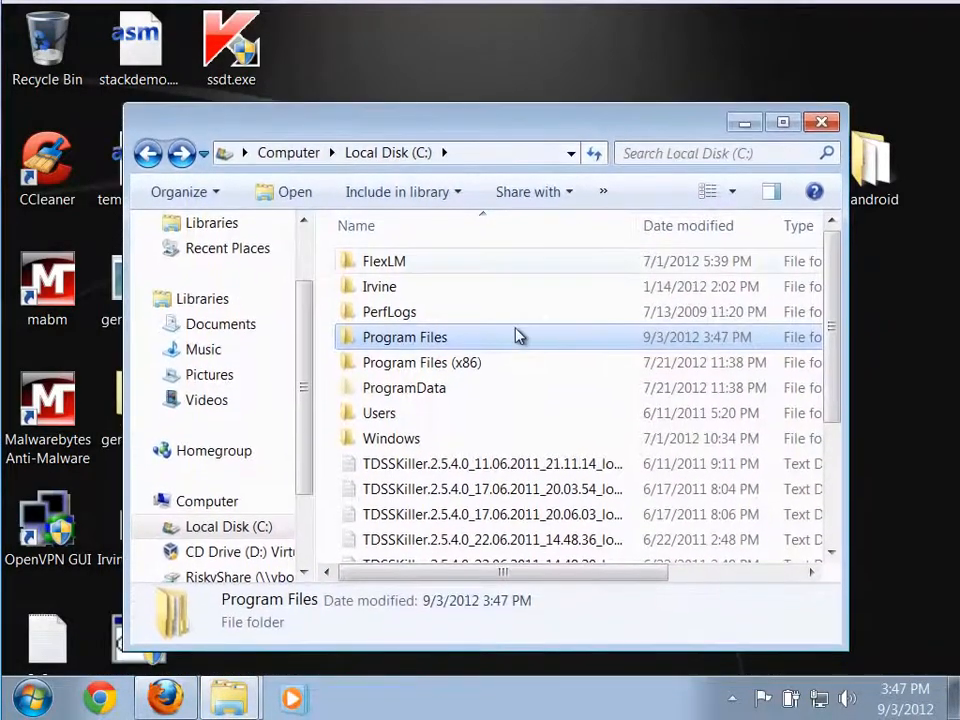
pyautogui.doubleClick(443, 340)
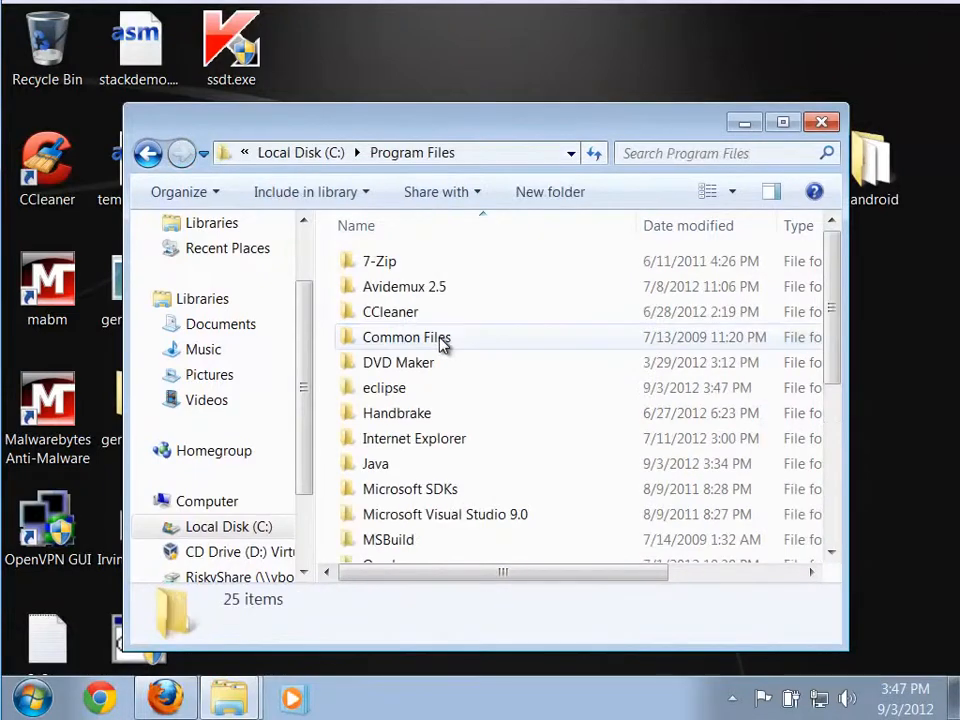
pyautogui.doubleClick(368, 392)
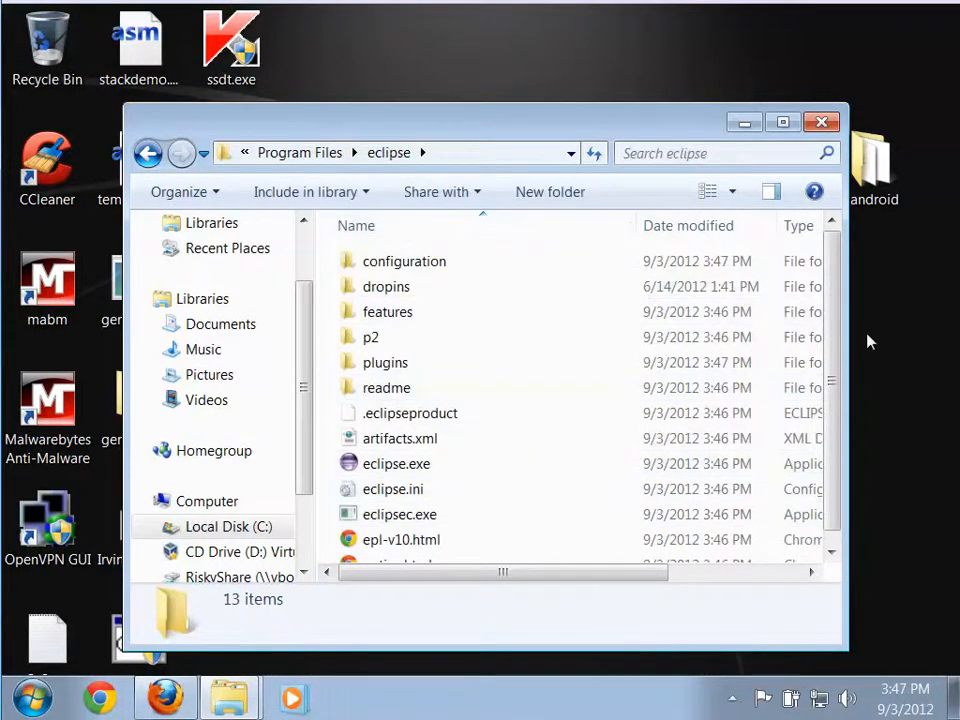
pyautogui.moveTo(827, 381); pyautogui.dragTo(836, 326)
pyautogui.click(30, 701)
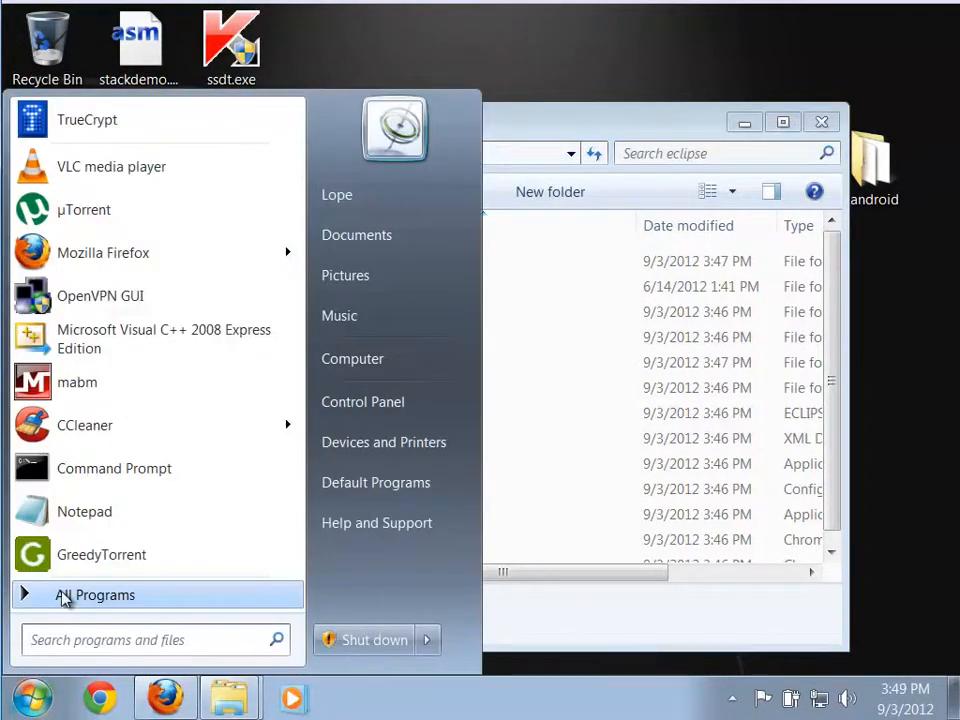
# Use Open All Users on the Start menu's All Programs entry to reach the shared Start Menu folder.
pyautogui.click(62, 597)
pyautogui.moveTo(296, 336); pyautogui.dragTo(259, 431)
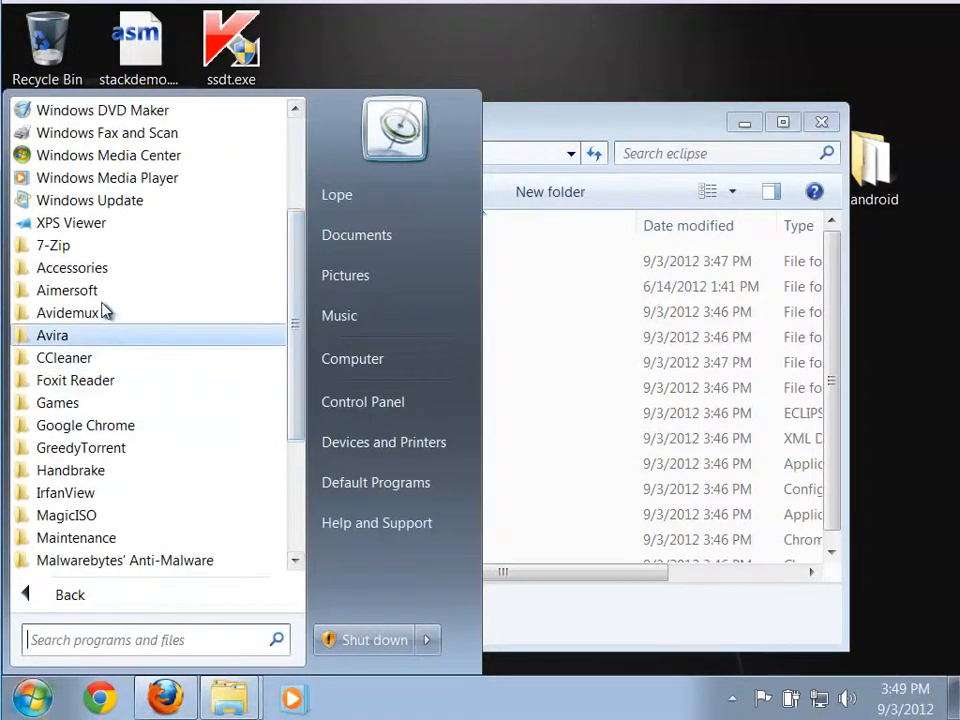
pyautogui.moveTo(290, 357); pyautogui.dragTo(255, 186)
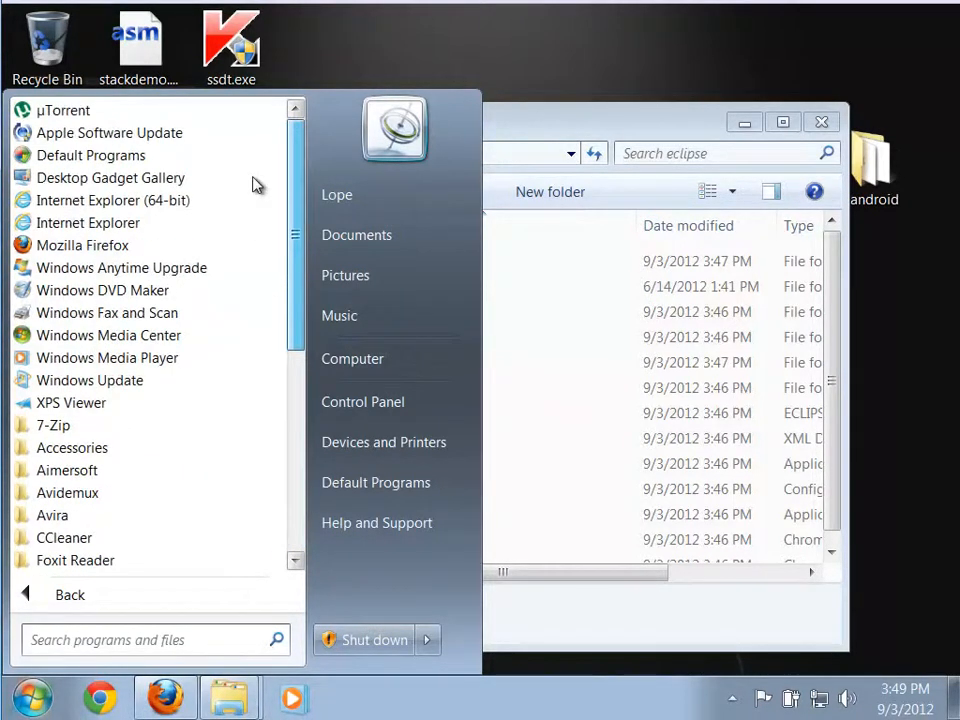
pyautogui.click(85, 596)
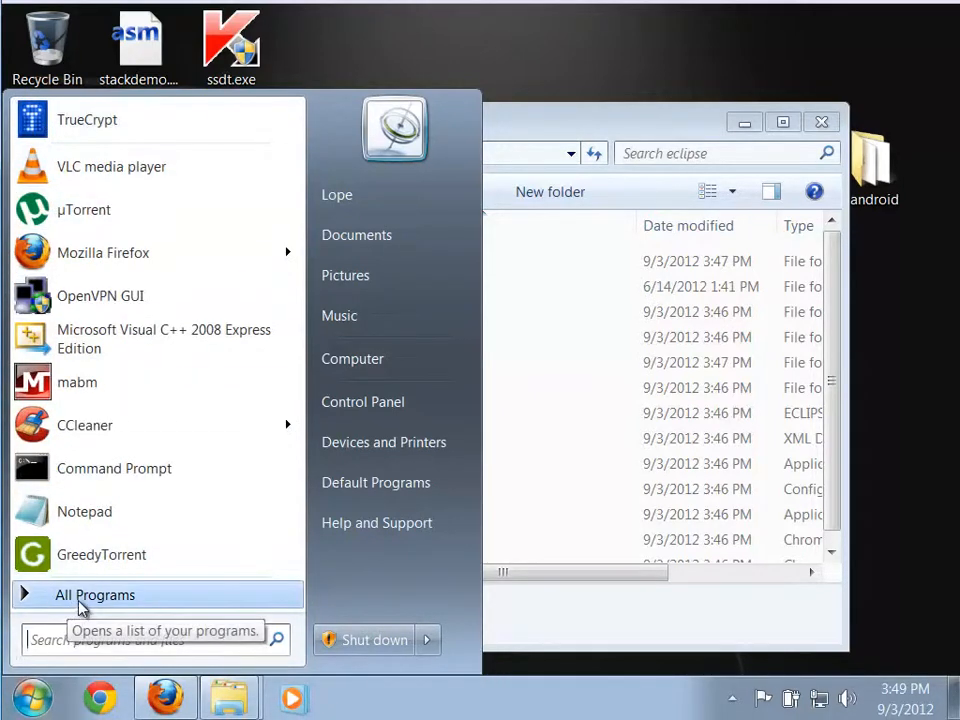
pyautogui.rightClick(80, 600)
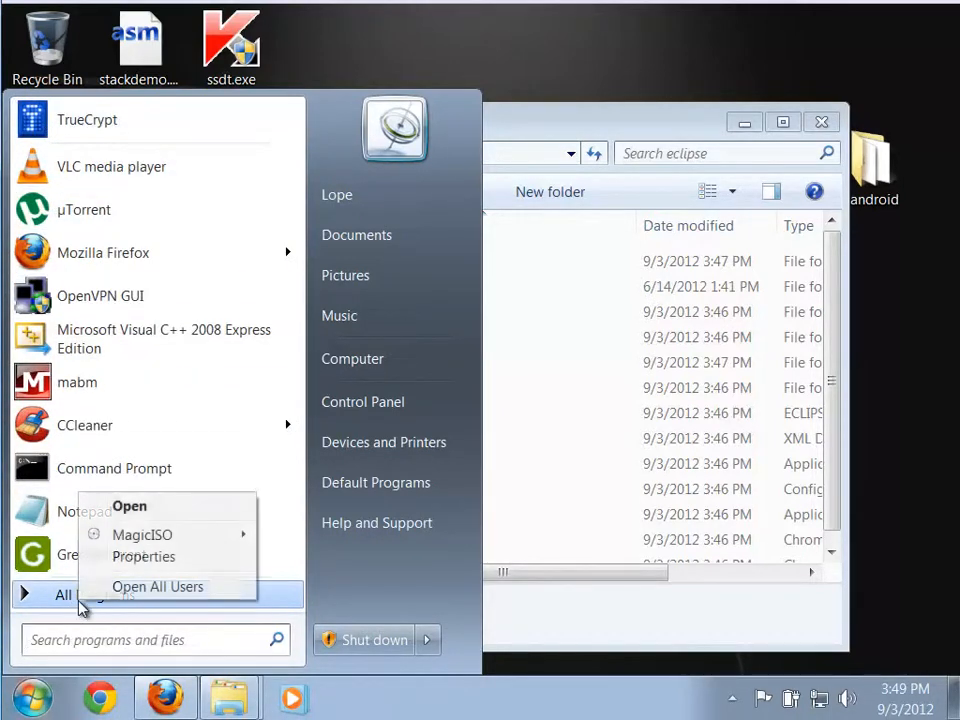
pyautogui.click(143, 588)
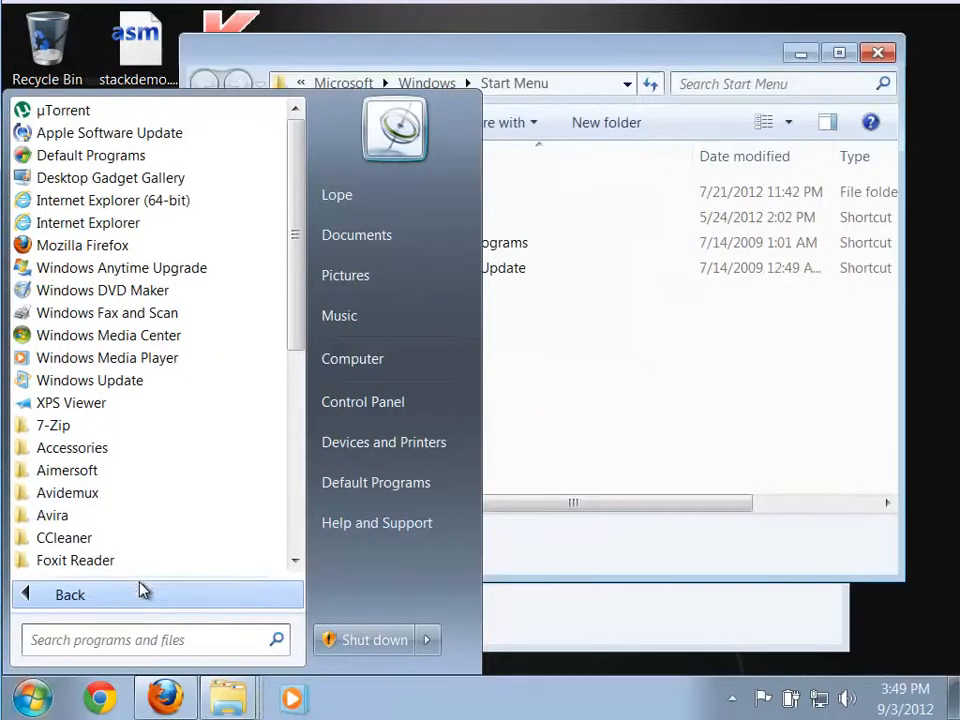
# Open the all-users Start Menu Programs folder in Windows Explorer.
pyautogui.click(475, 62)
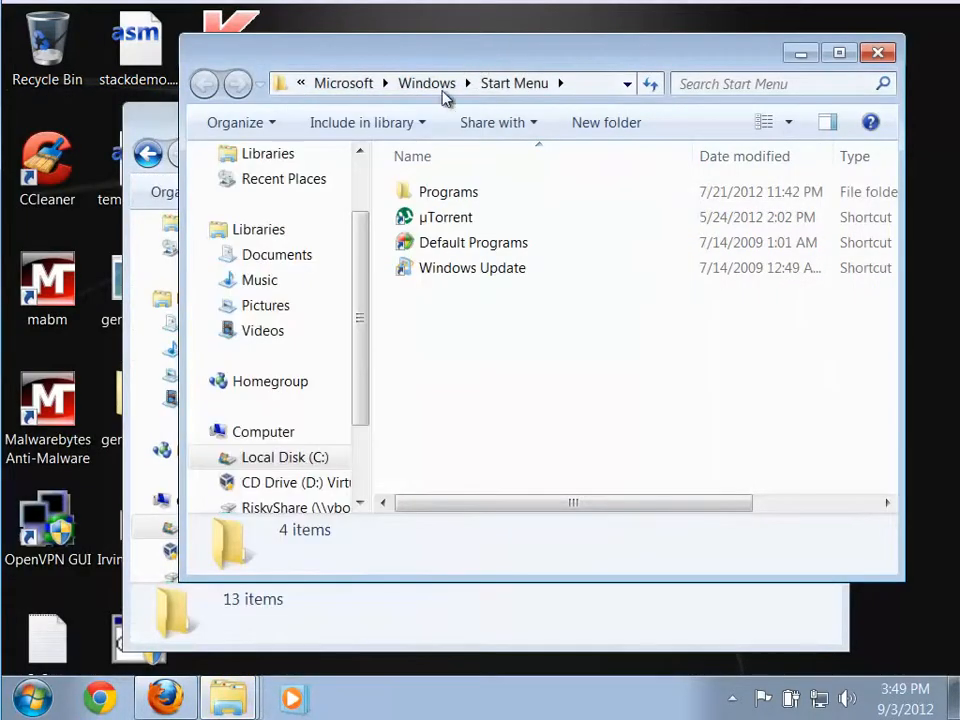
pyautogui.doubleClick(444, 192)
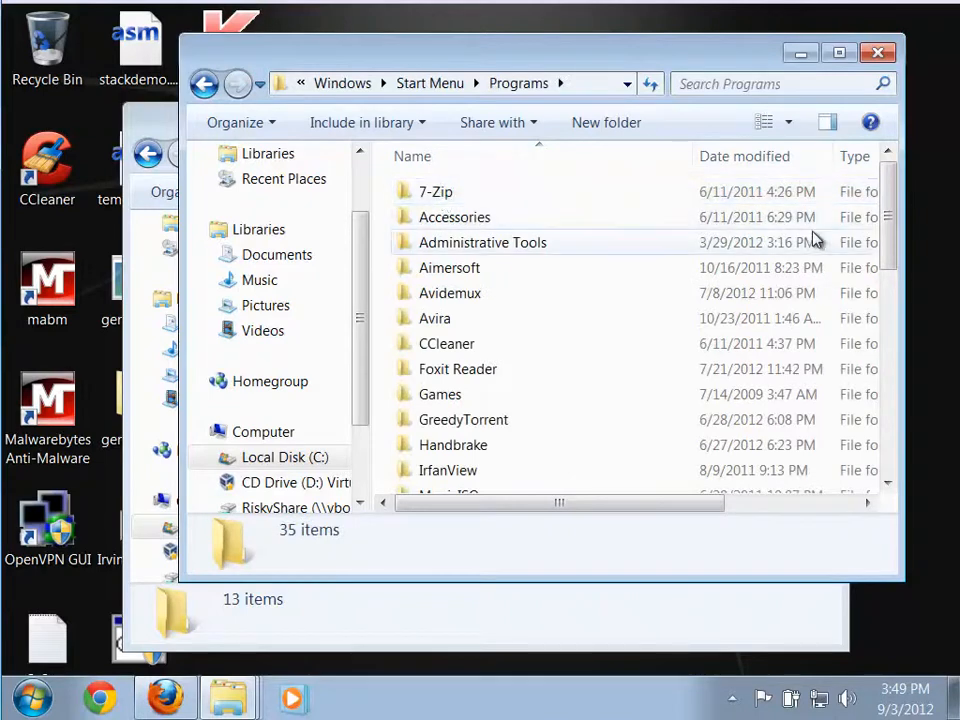
pyautogui.moveTo(889, 257); pyautogui.dragTo(887, 471)
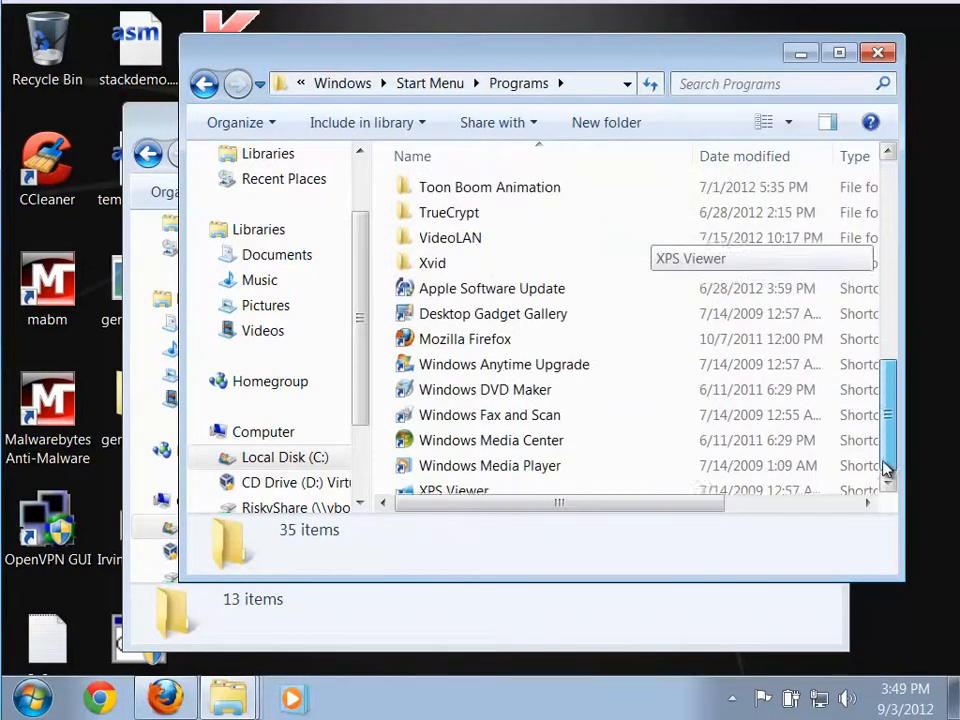
# Create a new folder named eclipse in Programs, approving the admin prompt, and open it.
pyautogui.rightClick(659, 408)
pyautogui.moveTo(707, 372)
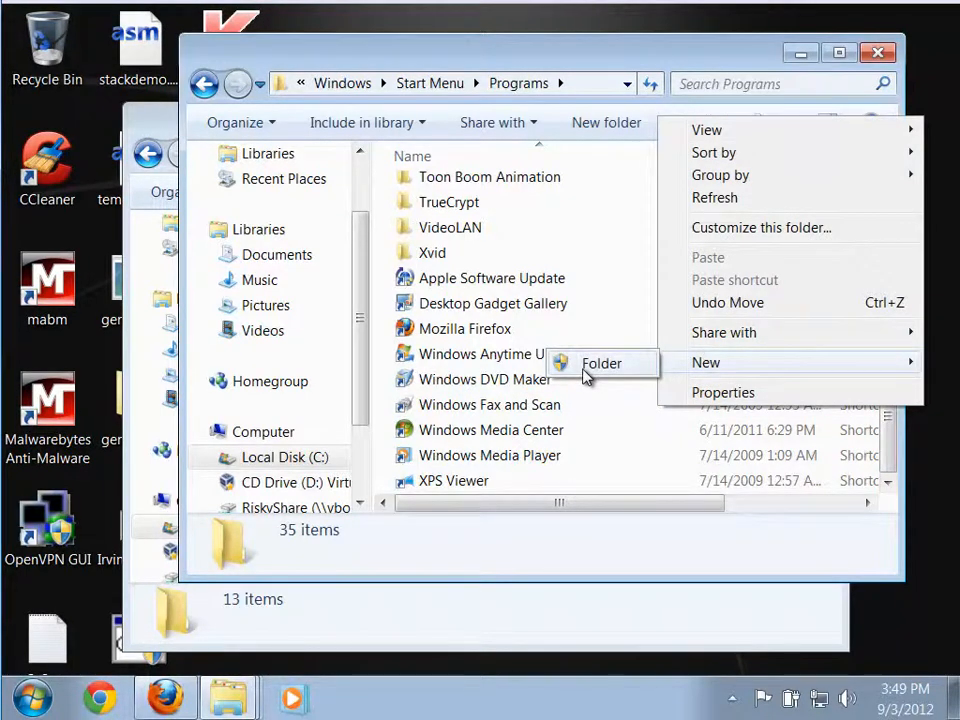
pyautogui.click(590, 364)
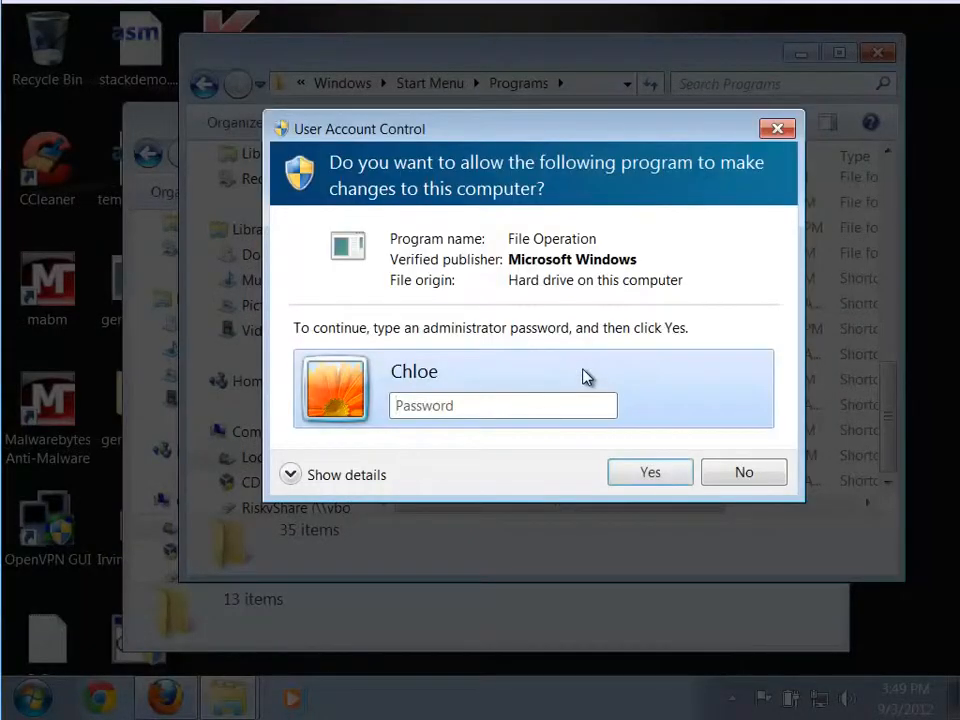
pyautogui.write('pas')
pyautogui.press('Return')
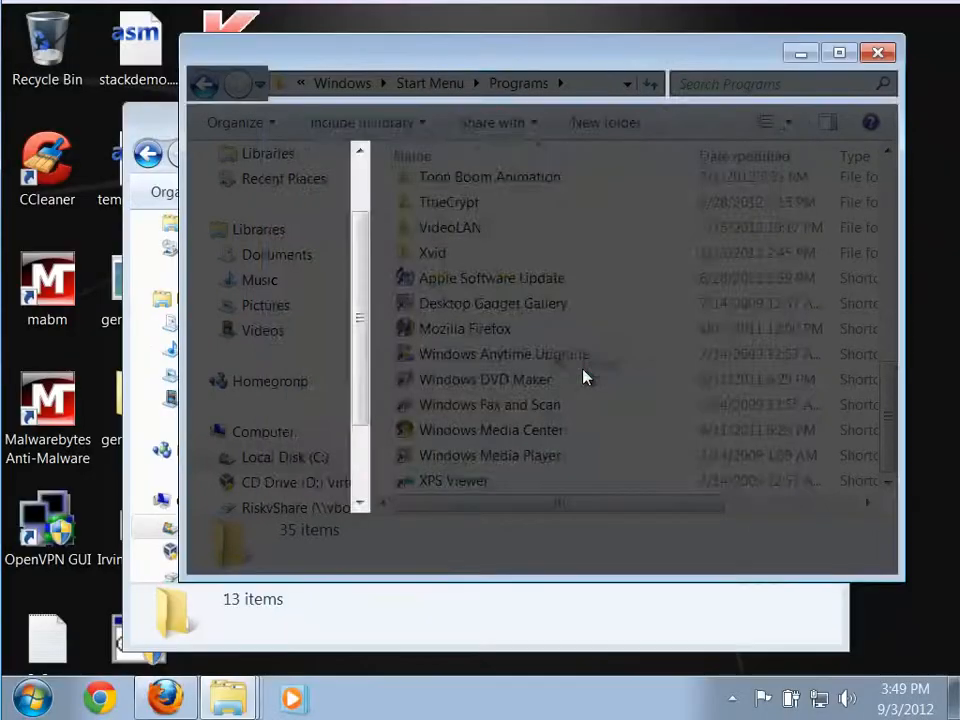
pyautogui.write('ecli')
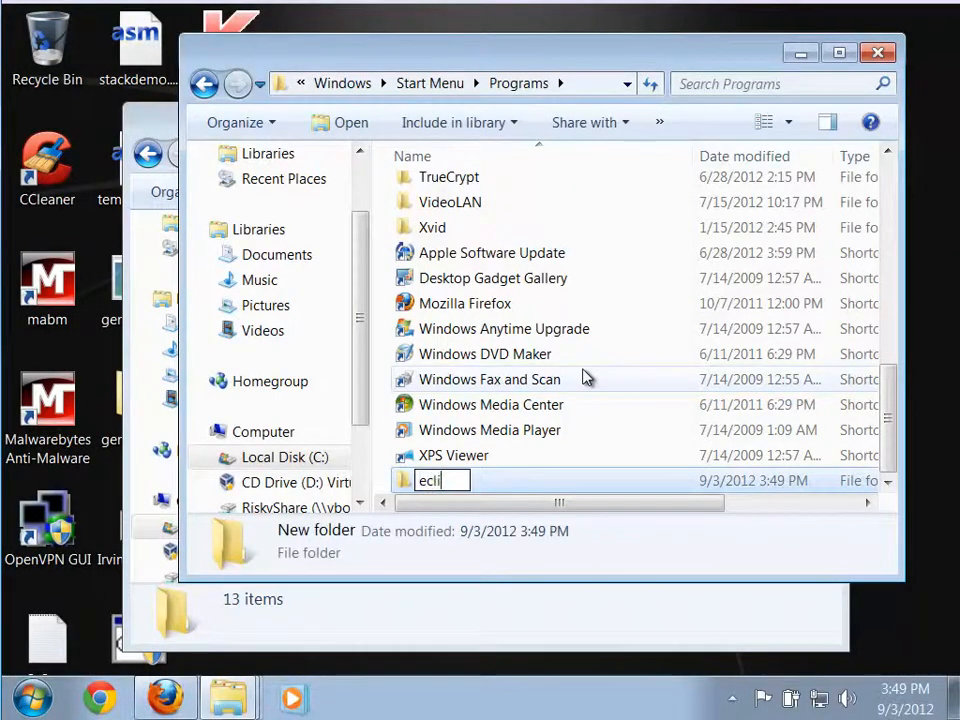
pyautogui.write('pse')
pyautogui.press('Return')
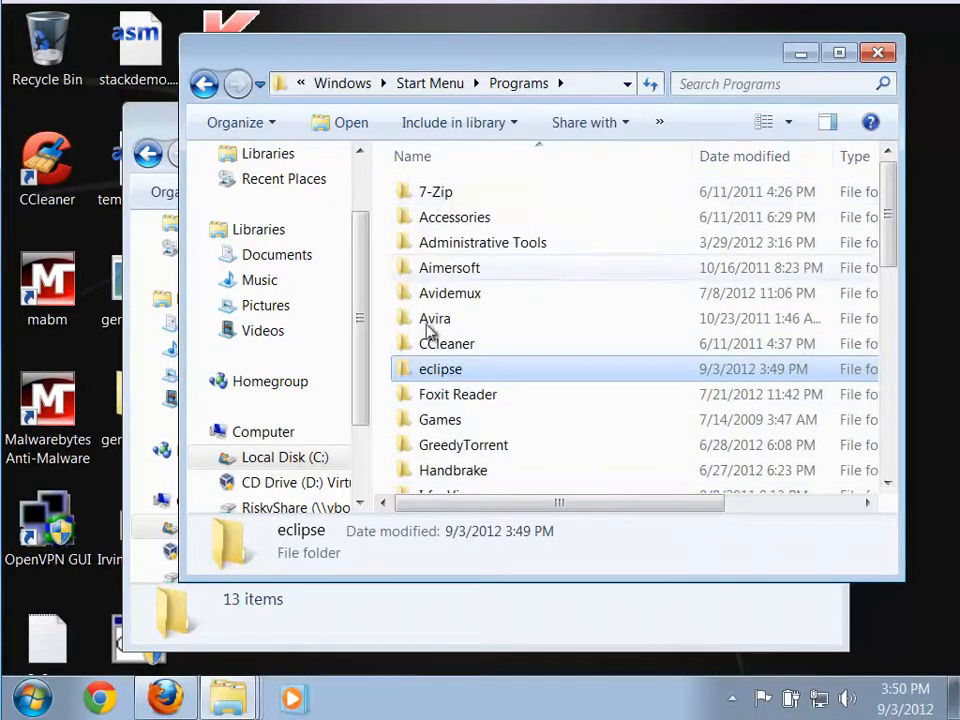
pyautogui.doubleClick(424, 374)
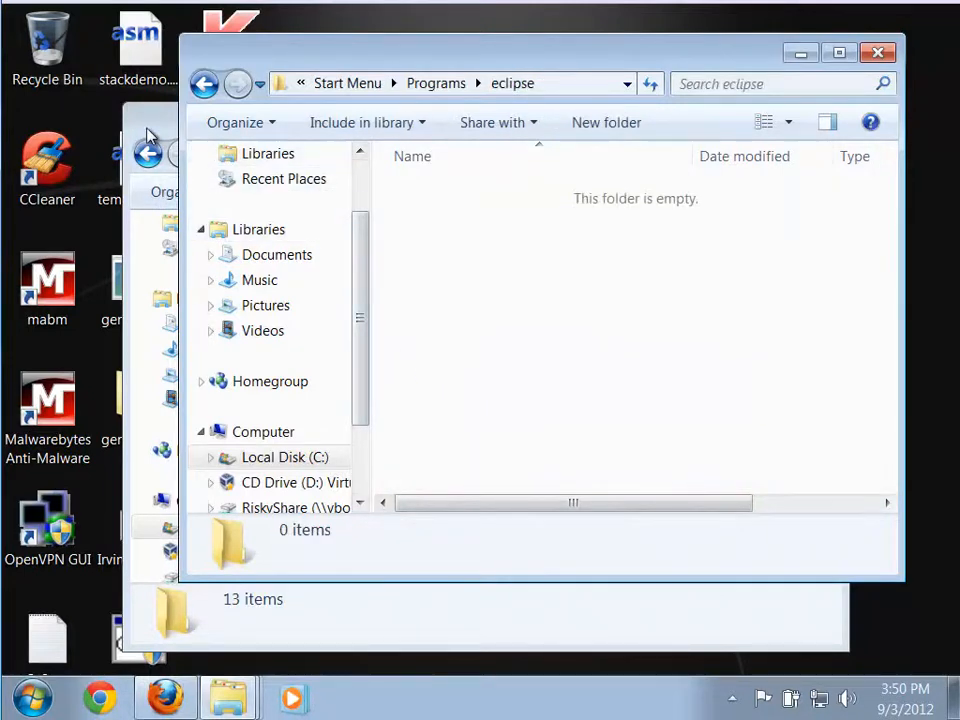
# Create a shortcut to eclipse.exe and move it into the Start Menu eclipse folder with admin approval.
pyautogui.click(149, 128)
pyautogui.click(516, 122)
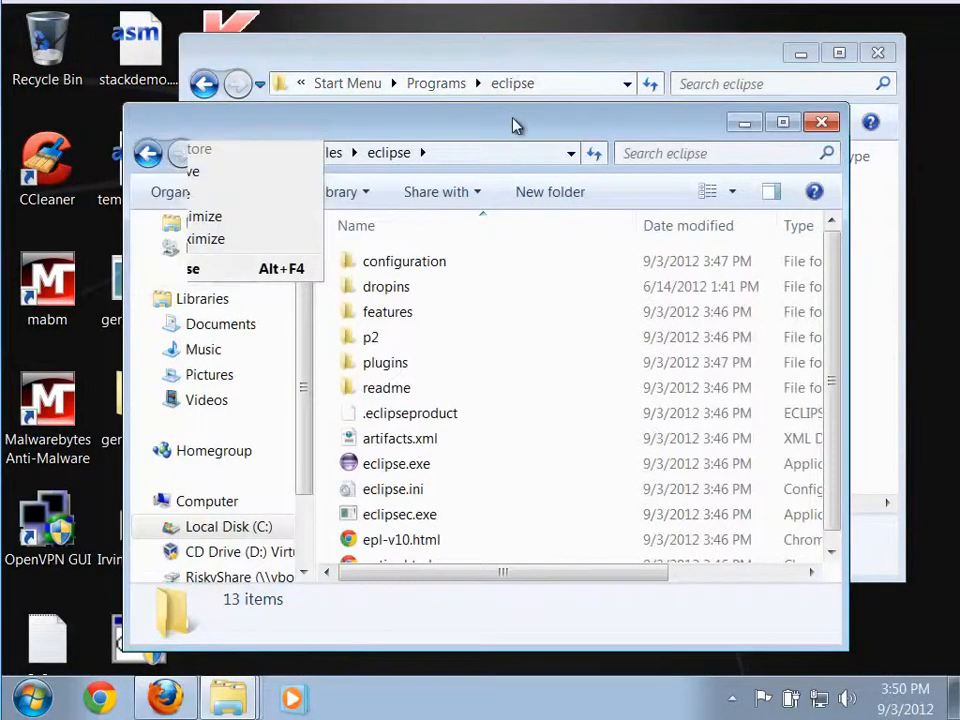
pyautogui.rightClick(355, 469)
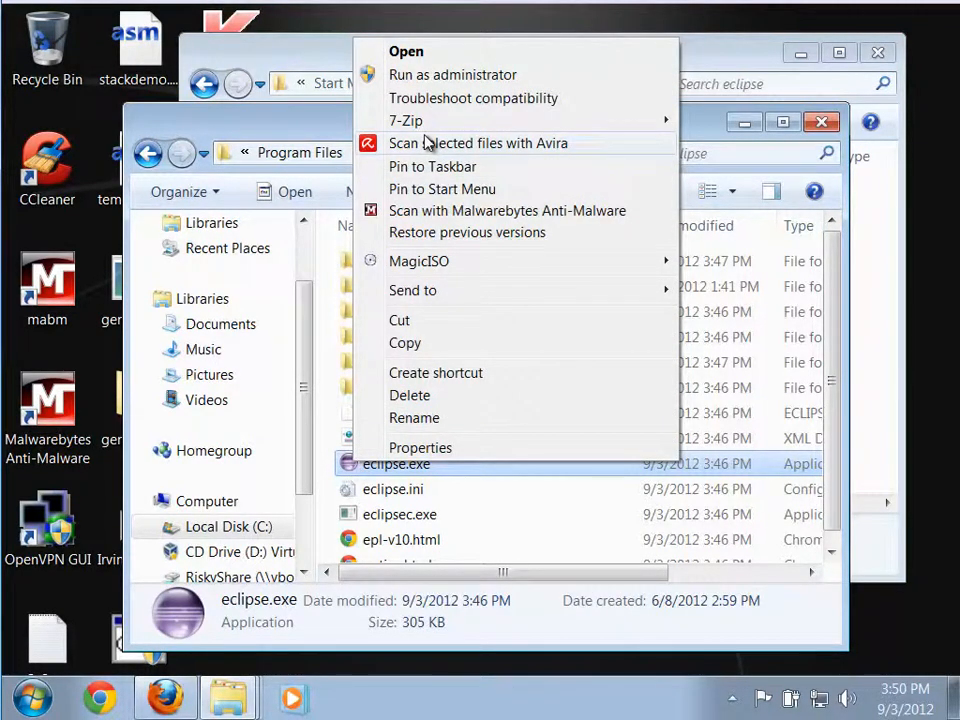
pyautogui.click(474, 380)
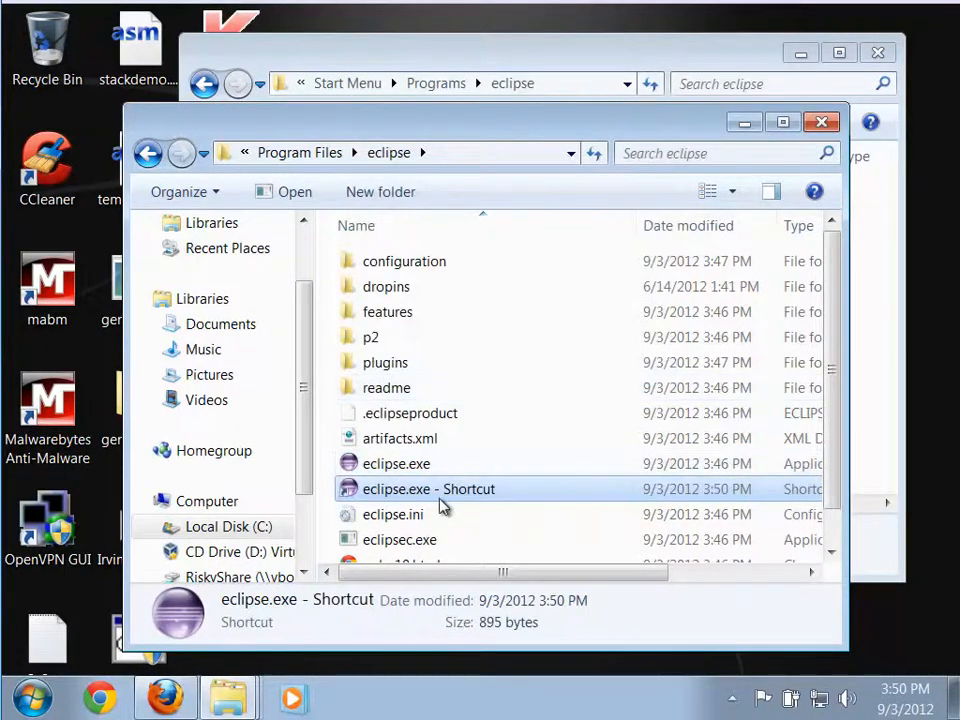
pyautogui.moveTo(530, 131); pyautogui.dragTo(831, 174)
pyautogui.moveTo(748, 541); pyautogui.dragTo(412, 373)
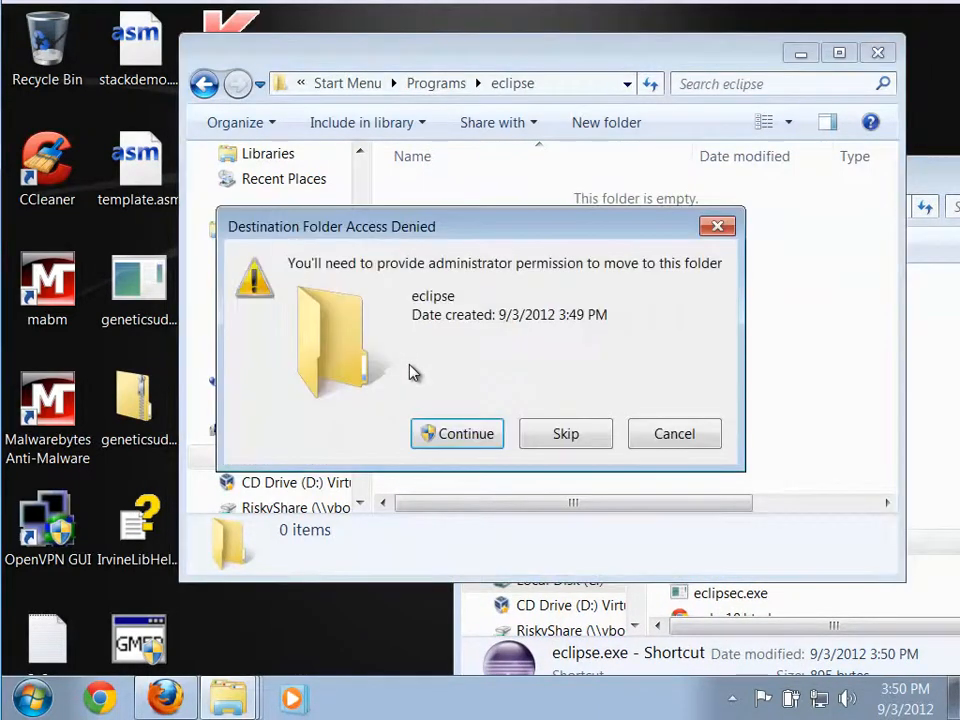
pyautogui.click(458, 434)
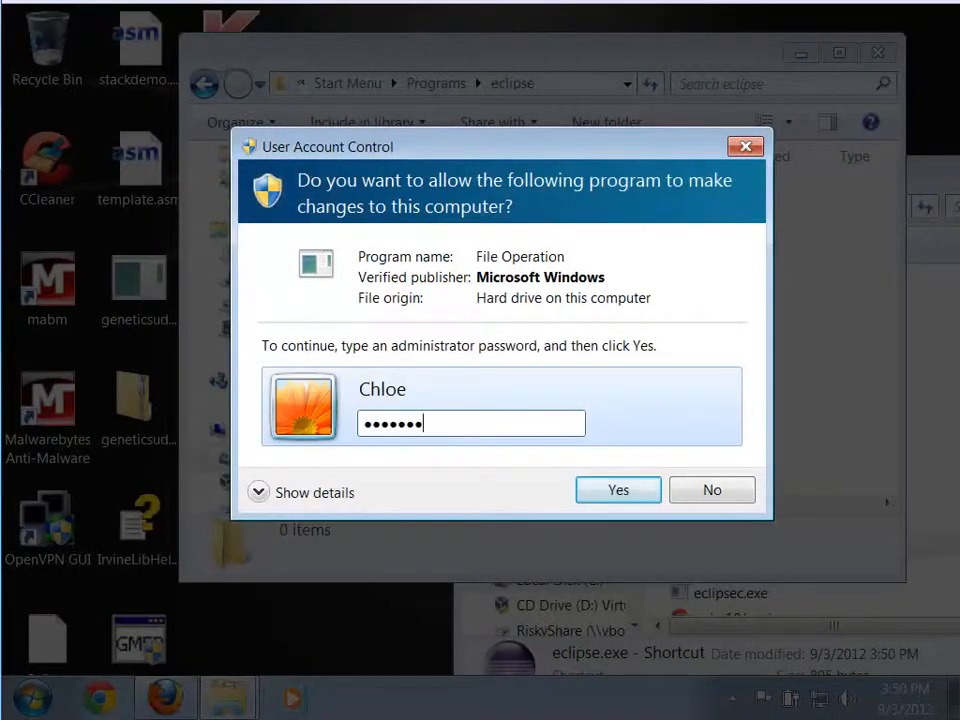
pyautogui.press('Return')
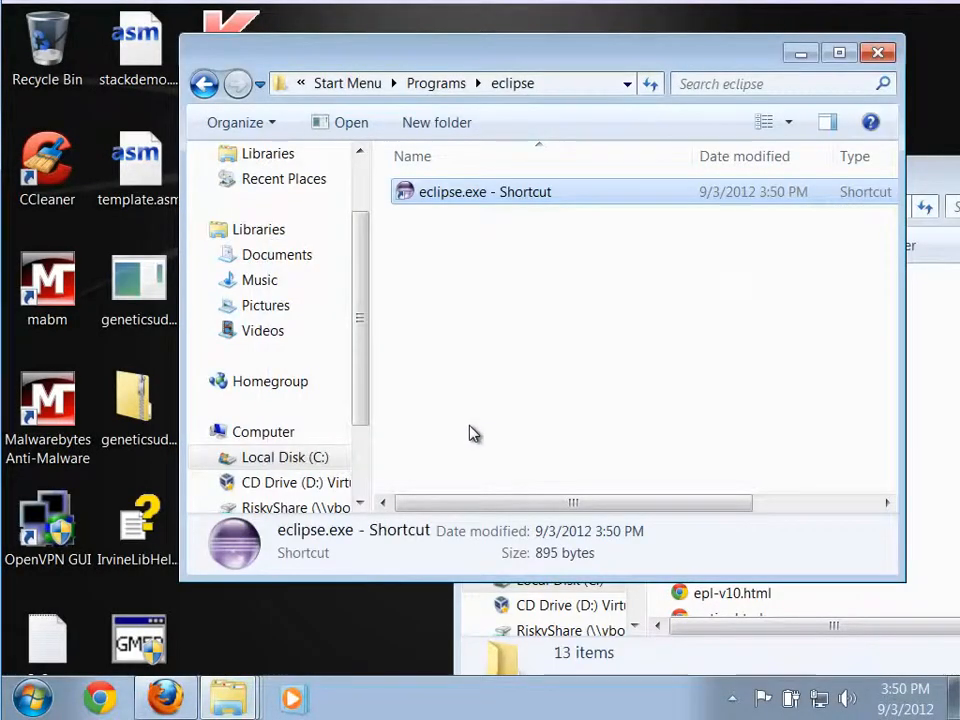
# Rename the shortcut from 'eclipse.exe - Shortcut' to eclipse with admin approval, and close the folder window.
pyautogui.click(493, 195)
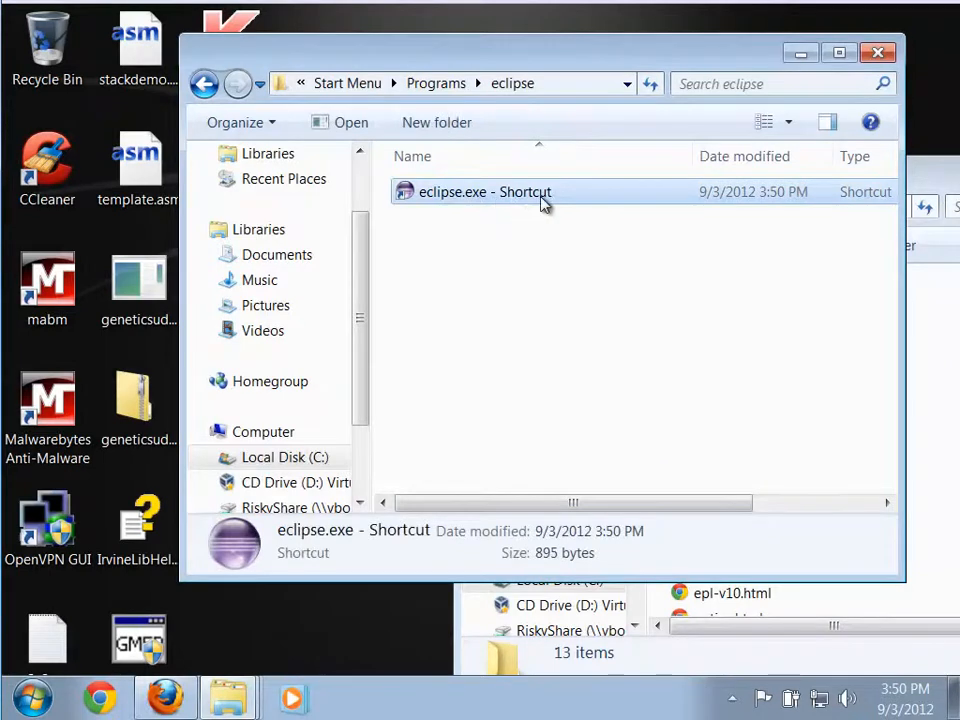
pyautogui.click(542, 195)
pyautogui.click(566, 195)
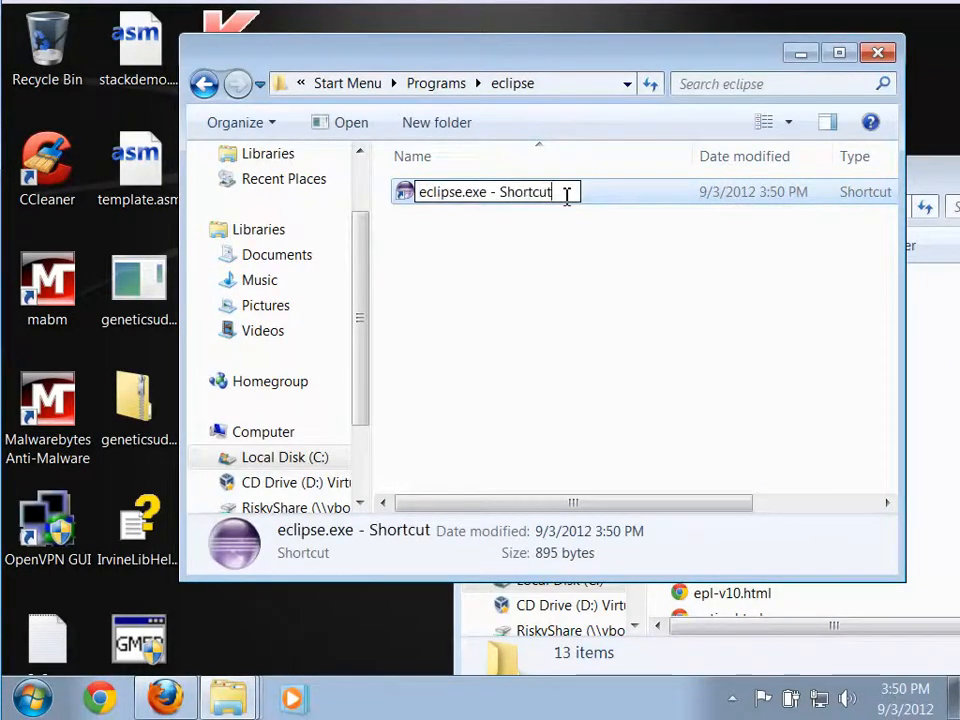
pyautogui.press('BackSpace')
pyautogui.press('BackSpace')
pyautogui.press('BackSpace')
pyautogui.press('BackSpace')
pyautogui.press('BackSpace')
pyautogui.press('BackSpace')
pyautogui.press('BackSpace')
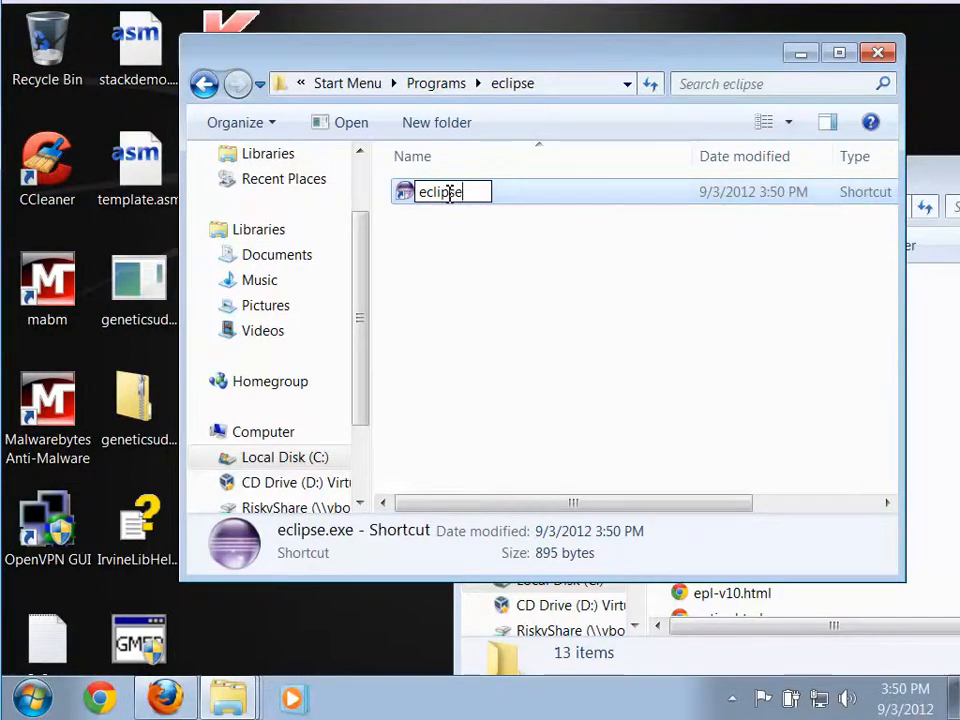
pyautogui.click(623, 338)
pyautogui.click(445, 433)
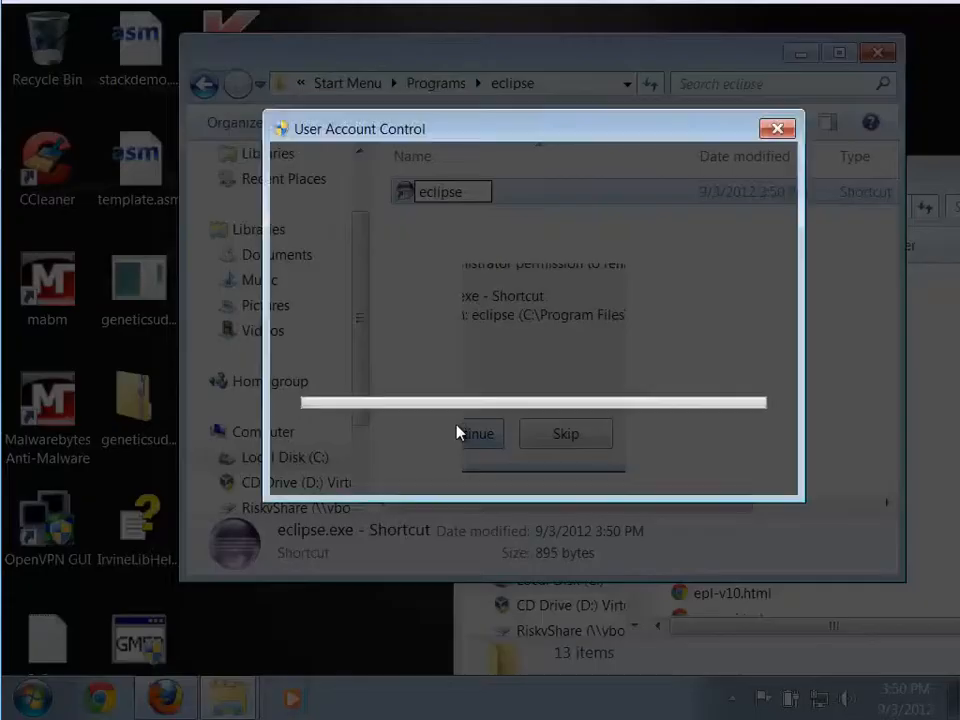
pyautogui.write('***')
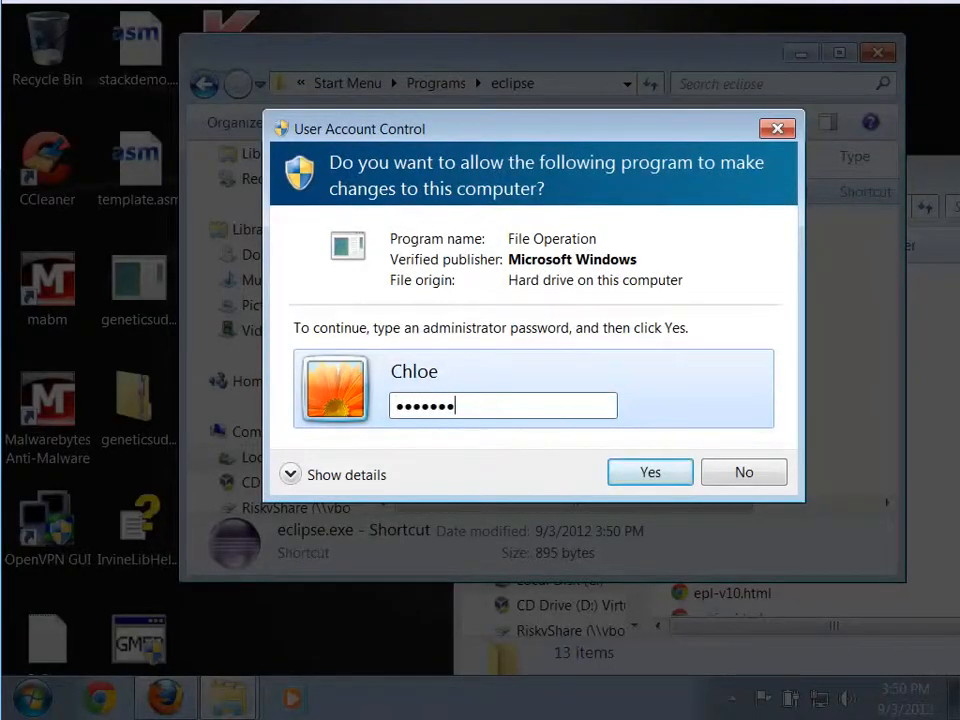
pyautogui.write('****')
pyautogui.press('Return')
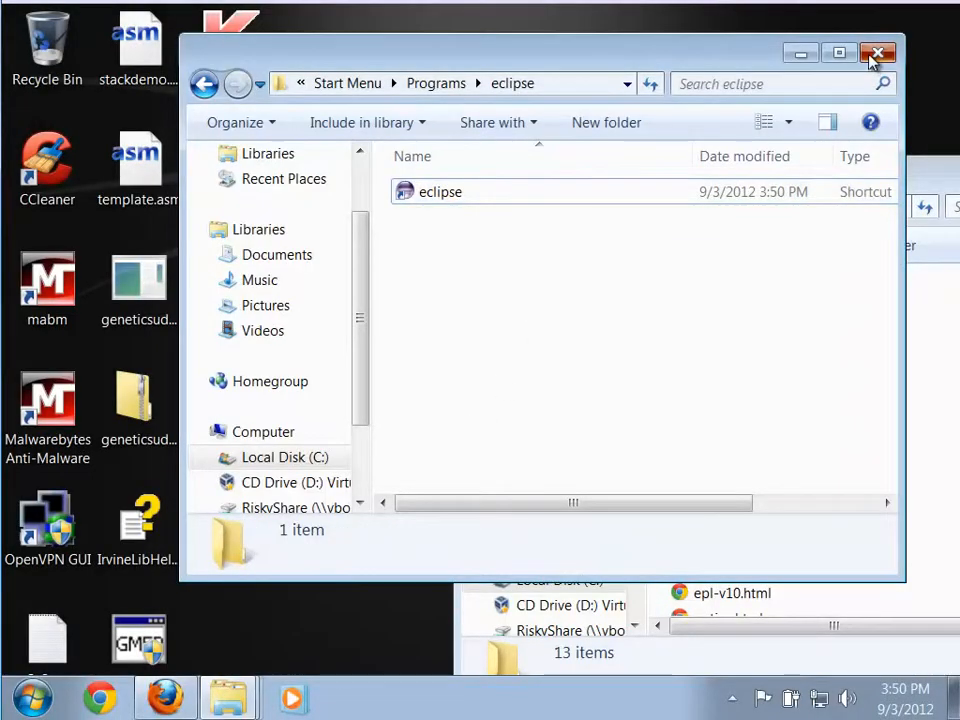
pyautogui.click(877, 53)
pyautogui.click(33, 698)
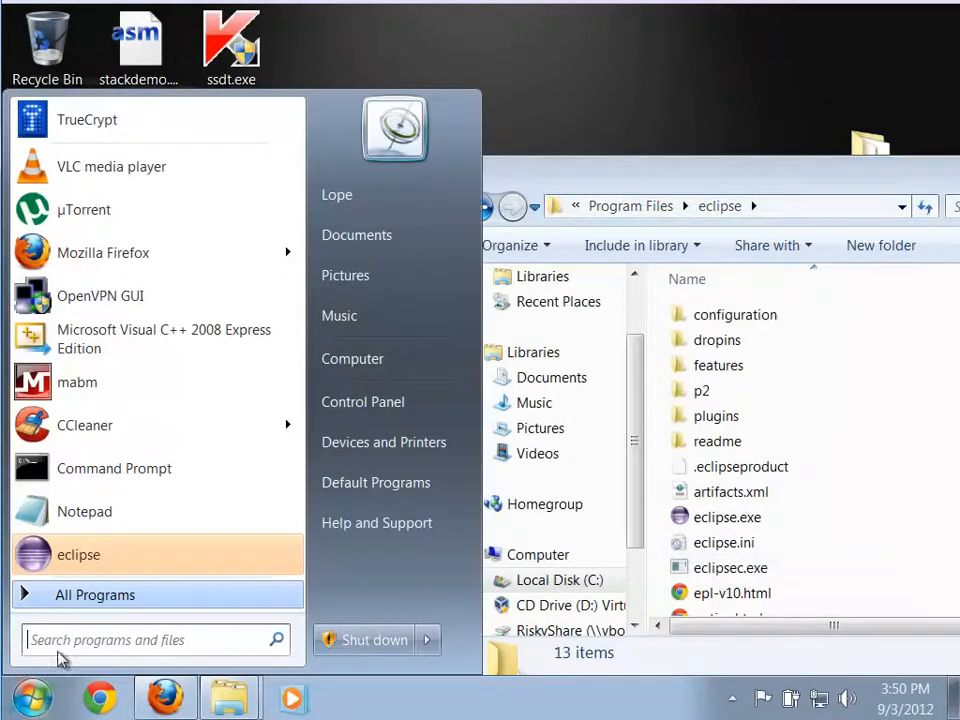
# Confirm eclipse appears under All Programs, then close the Start menu and the Program Files eclipse window.
pyautogui.click(66, 598)
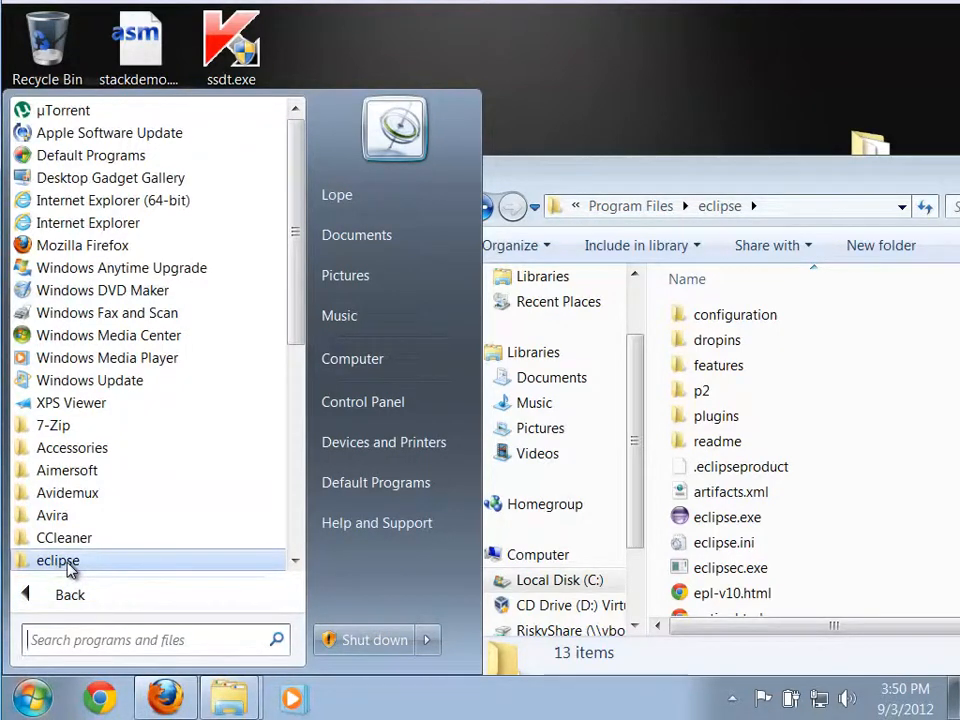
pyautogui.click(60, 561)
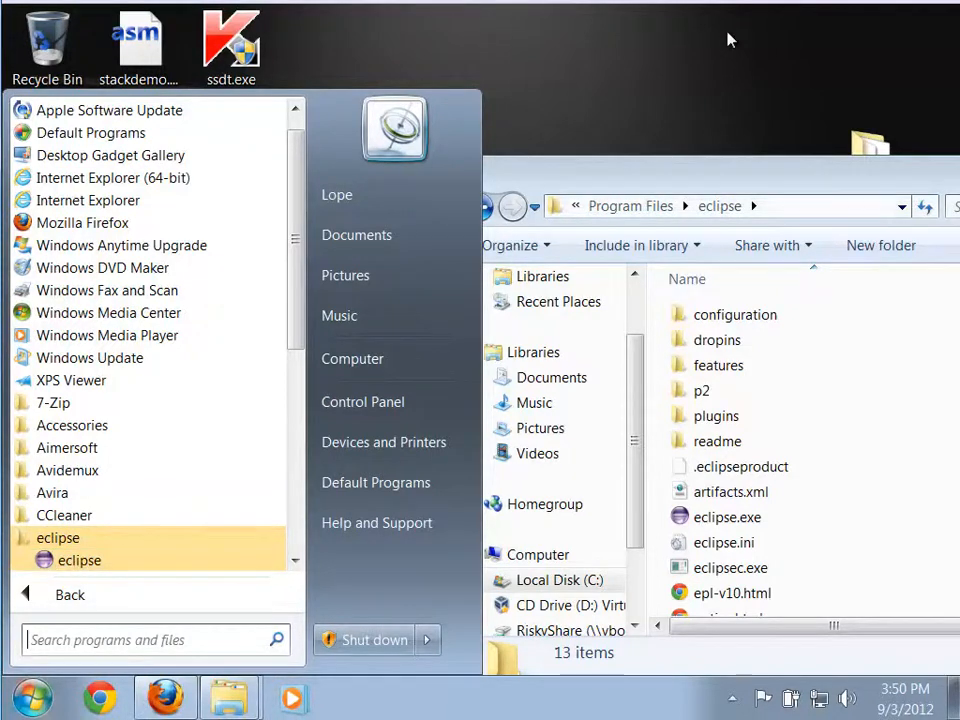
pyautogui.click(680, 102)
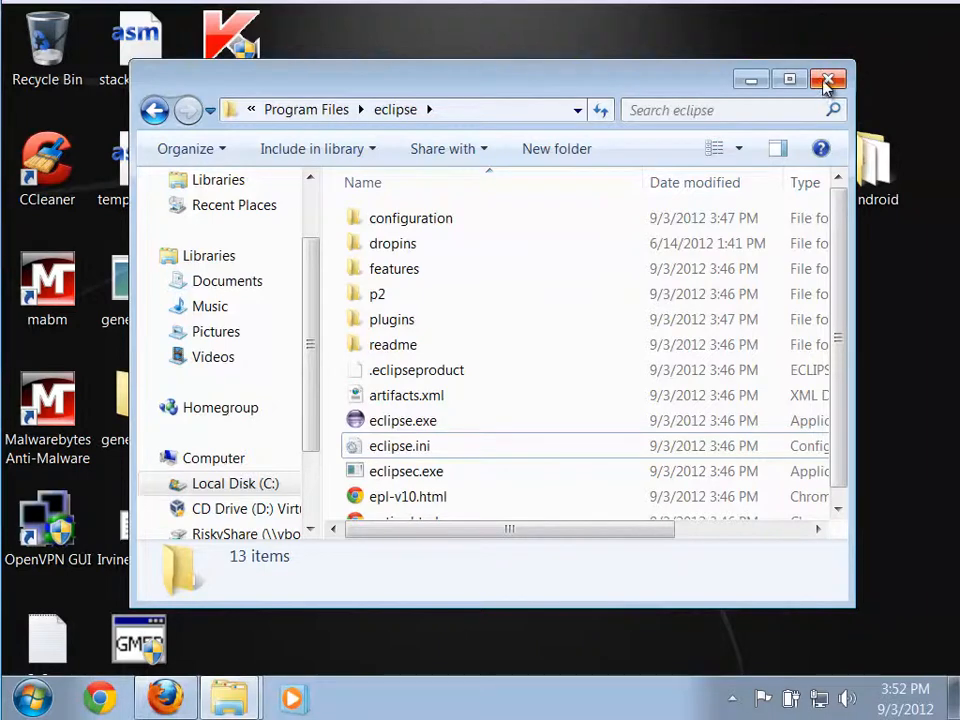
pyautogui.moveTo(681, 96); pyautogui.dragTo(688, 105)
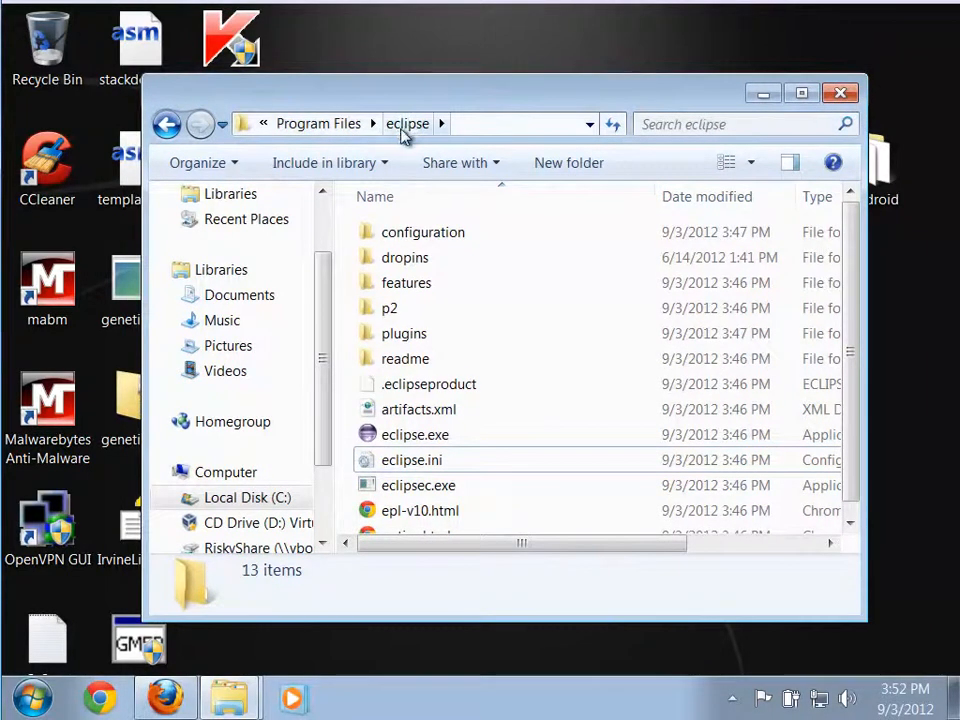
pyautogui.click(840, 93)
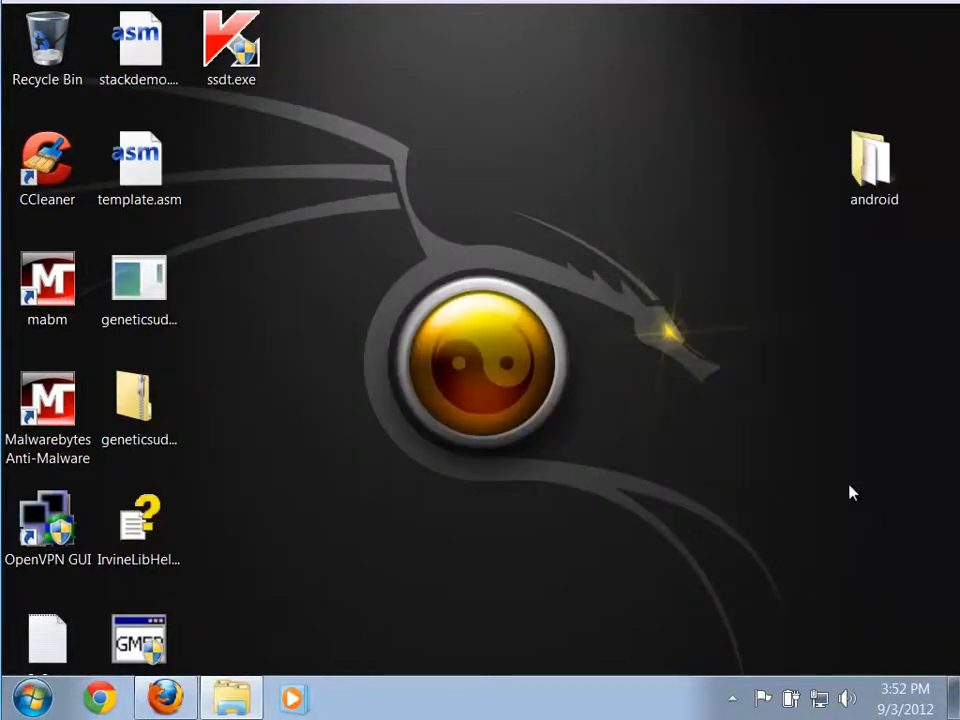
# Launch the Android SDK Tools installer from the android folder, allowing the unverified program to run.
pyautogui.click(222, 700)
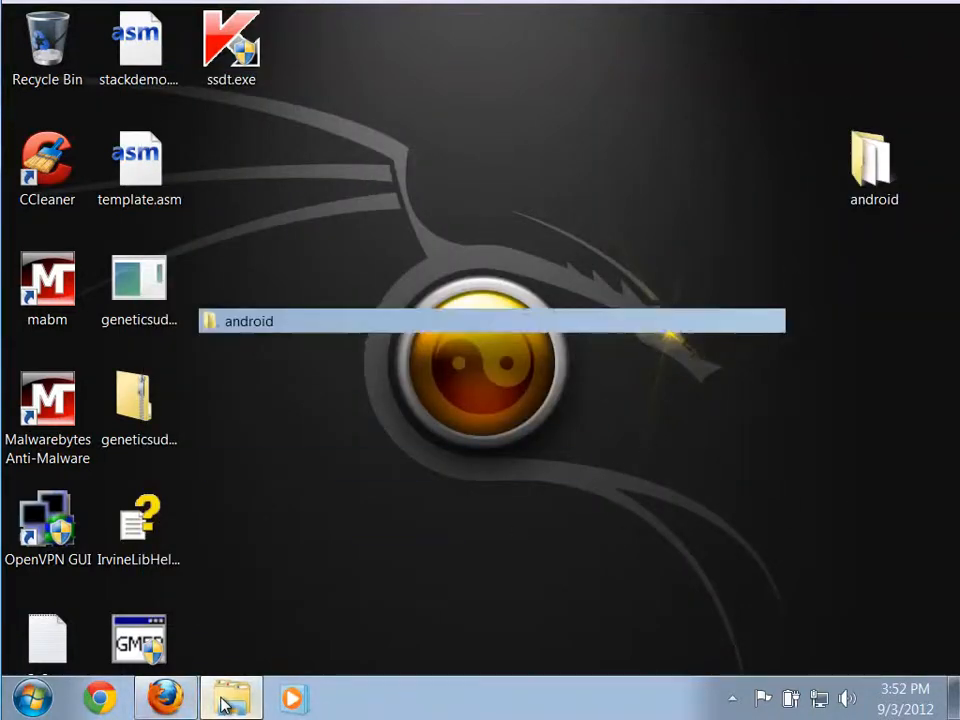
pyautogui.moveTo(380, 250); pyautogui.dragTo(336, 94)
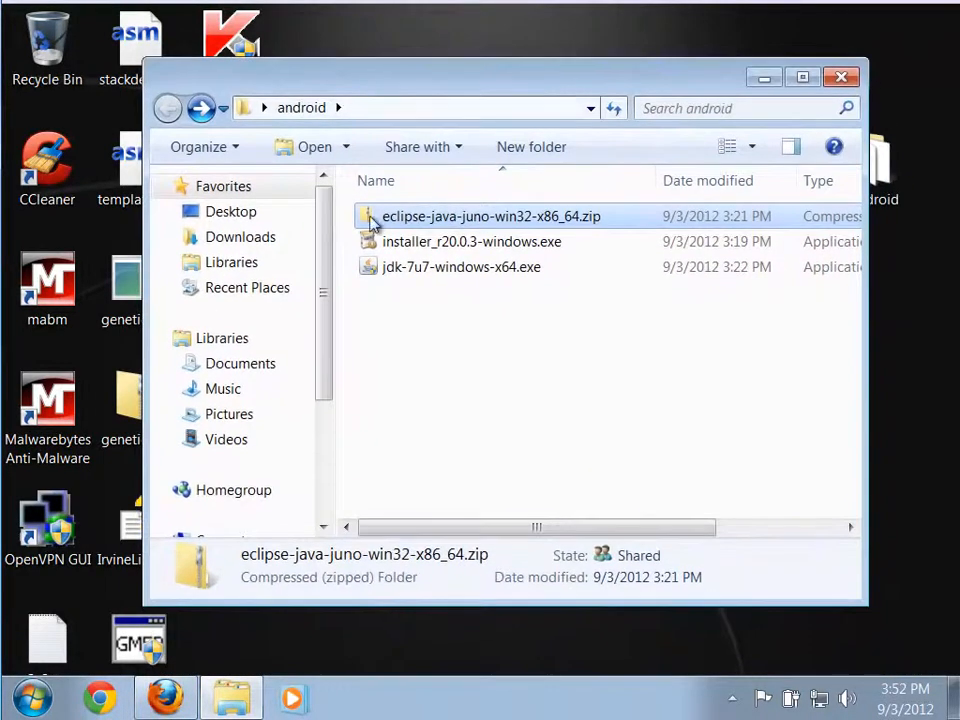
pyautogui.click(431, 343)
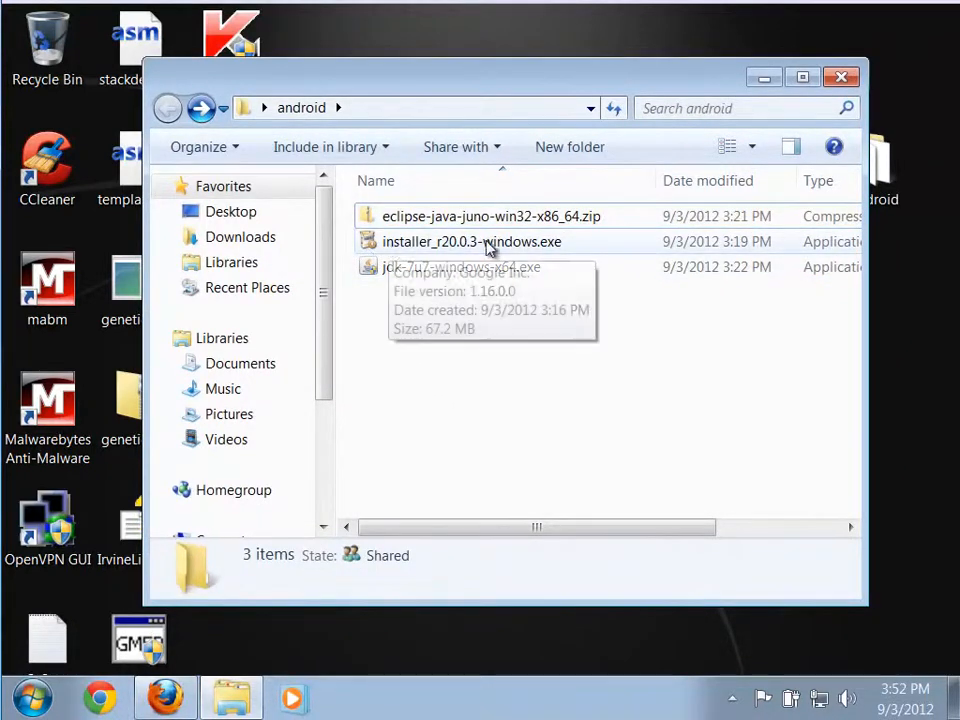
pyautogui.doubleClick(366, 256)
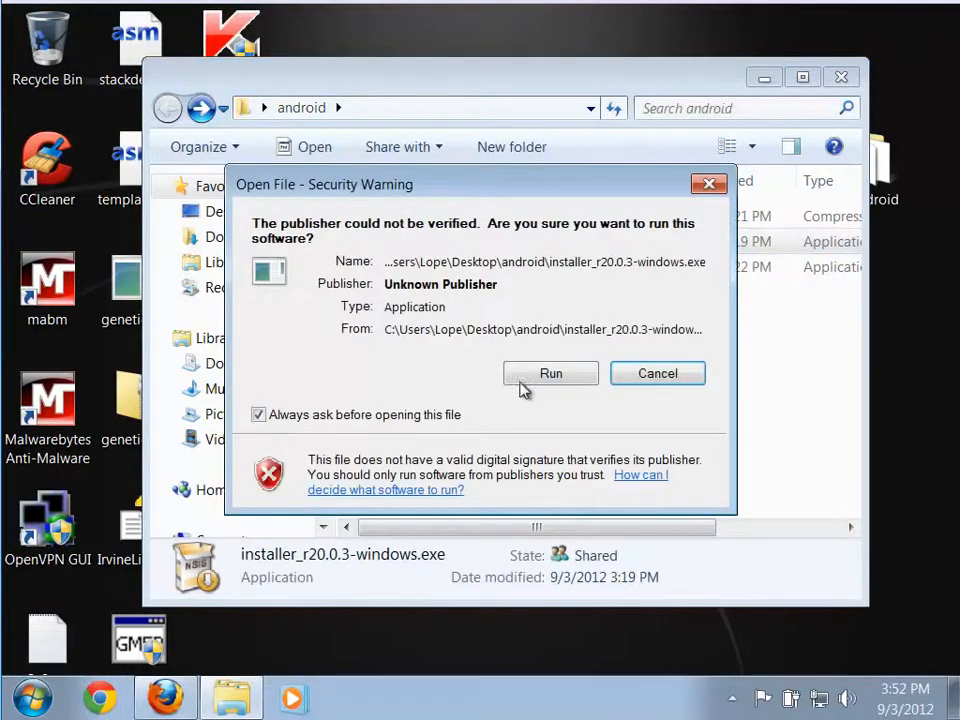
pyautogui.click(524, 378)
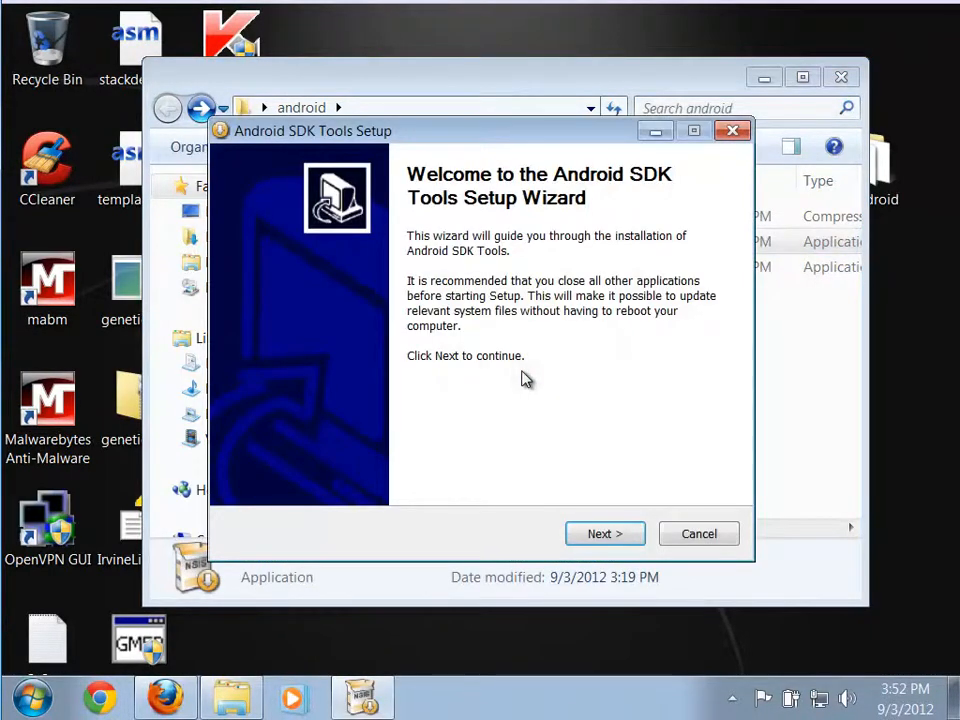
# Install with detected JDK 1.7, default android-sdk location and Start Menu folder, then launch SDK Manager.
pyautogui.click(613, 537)
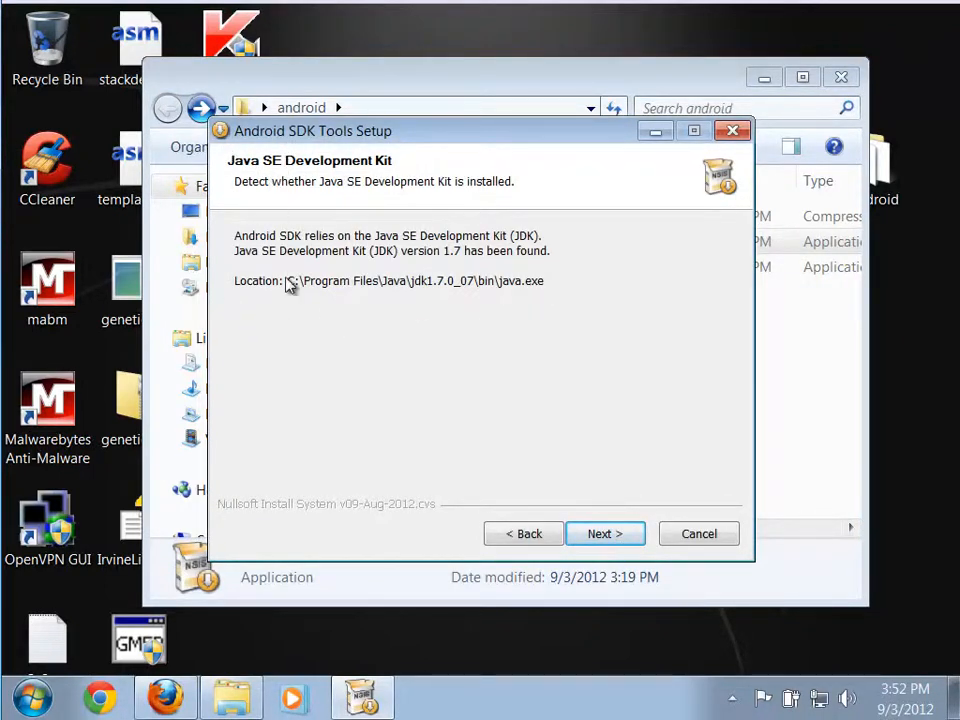
pyautogui.click(604, 535)
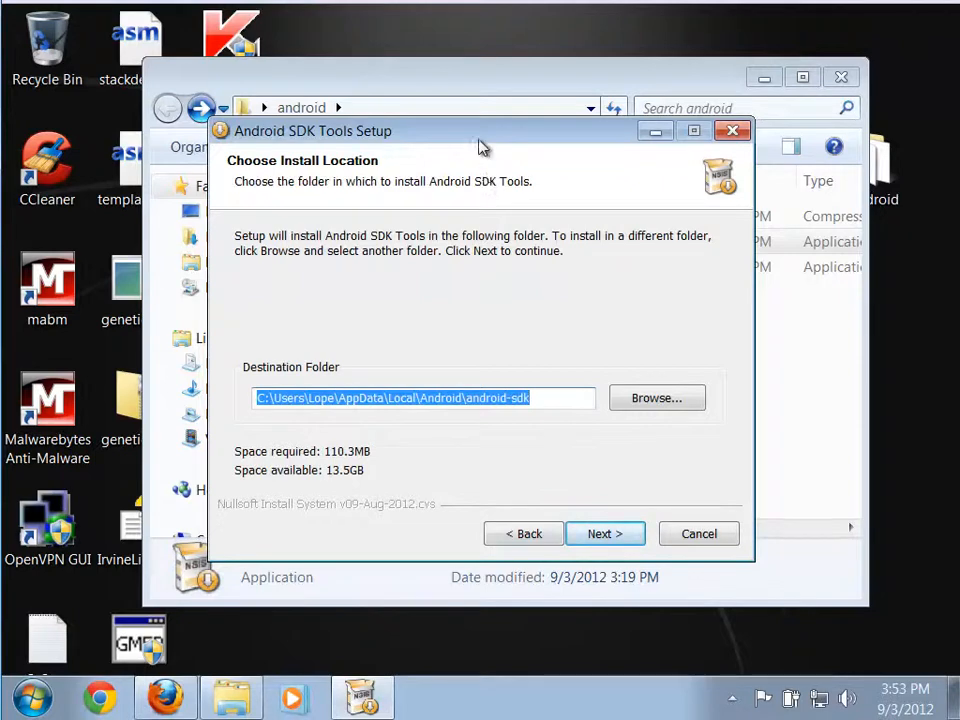
pyautogui.moveTo(478, 141); pyautogui.dragTo(515, 90)
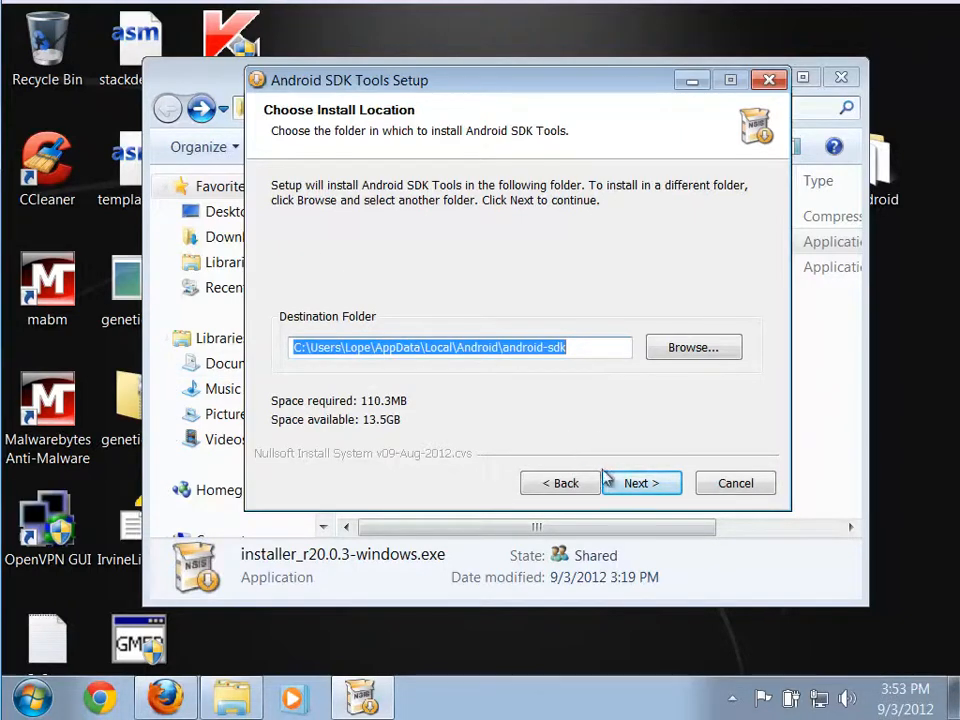
pyautogui.click(640, 484)
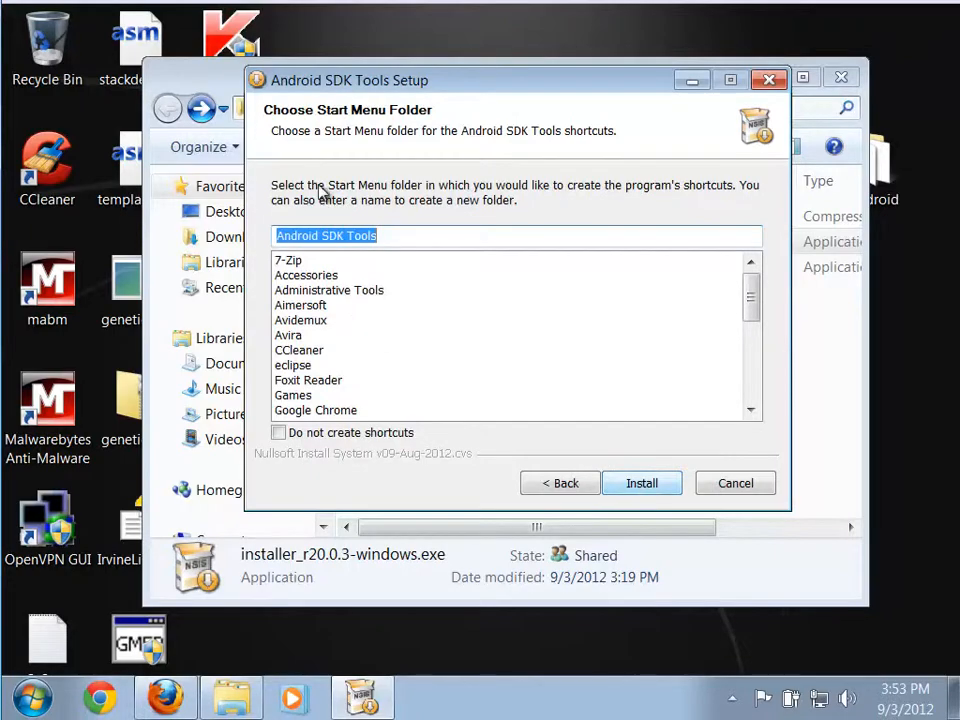
pyautogui.click(641, 484)
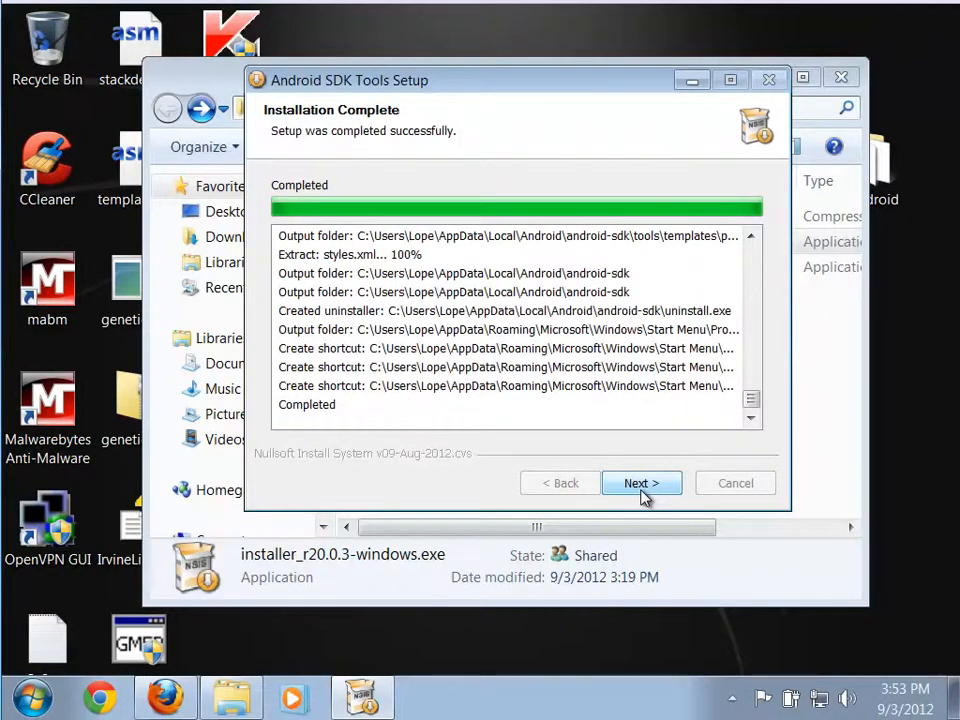
pyautogui.click(641, 484)
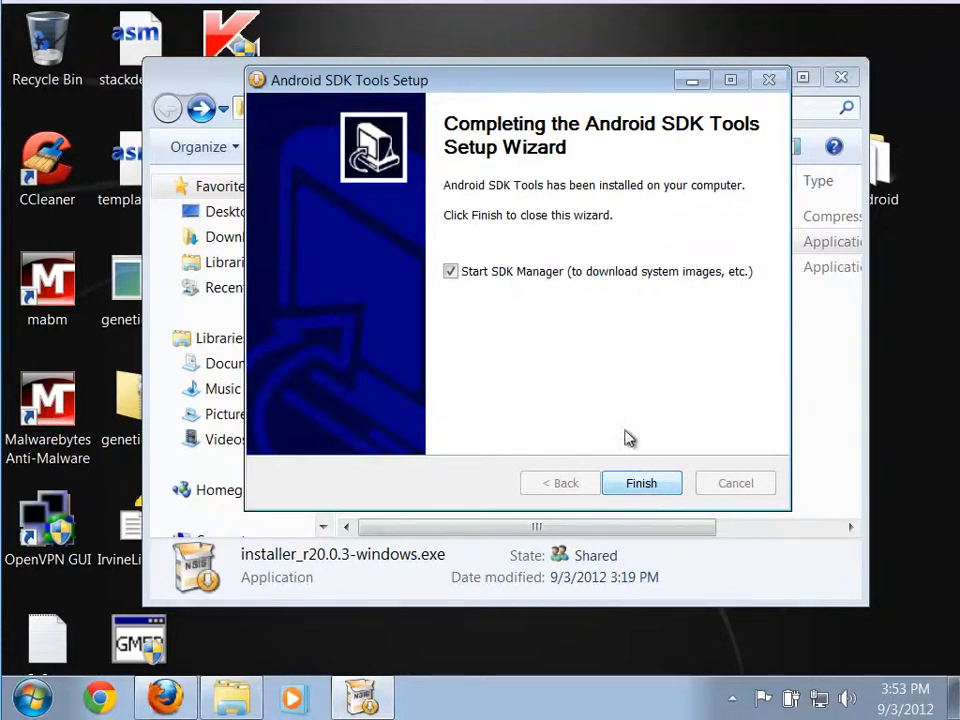
pyautogui.click(641, 485)
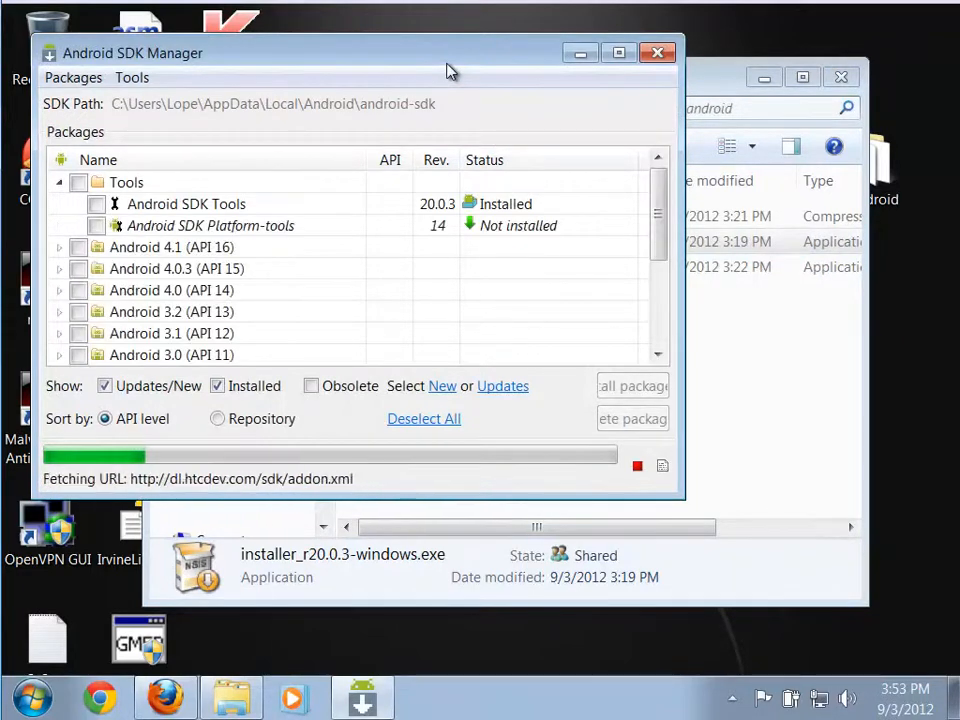
# Reposition and enlarge the Android SDK Manager window so more of the package list fits.
pyautogui.moveTo(448, 66); pyautogui.dragTo(598, 67)
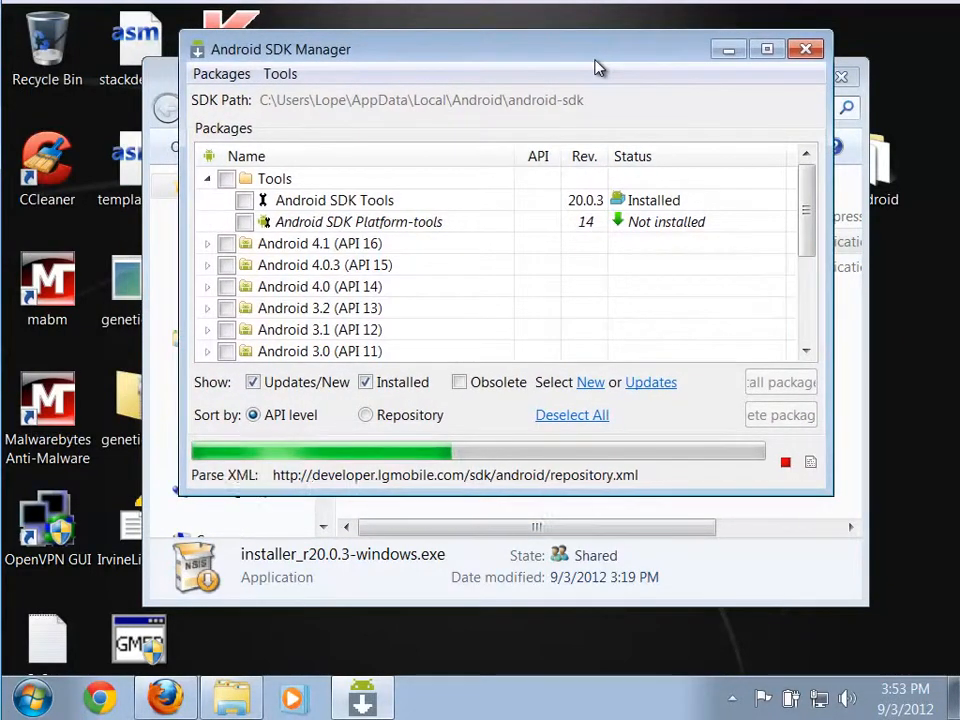
pyautogui.moveTo(498, 60); pyautogui.dragTo(531, 64)
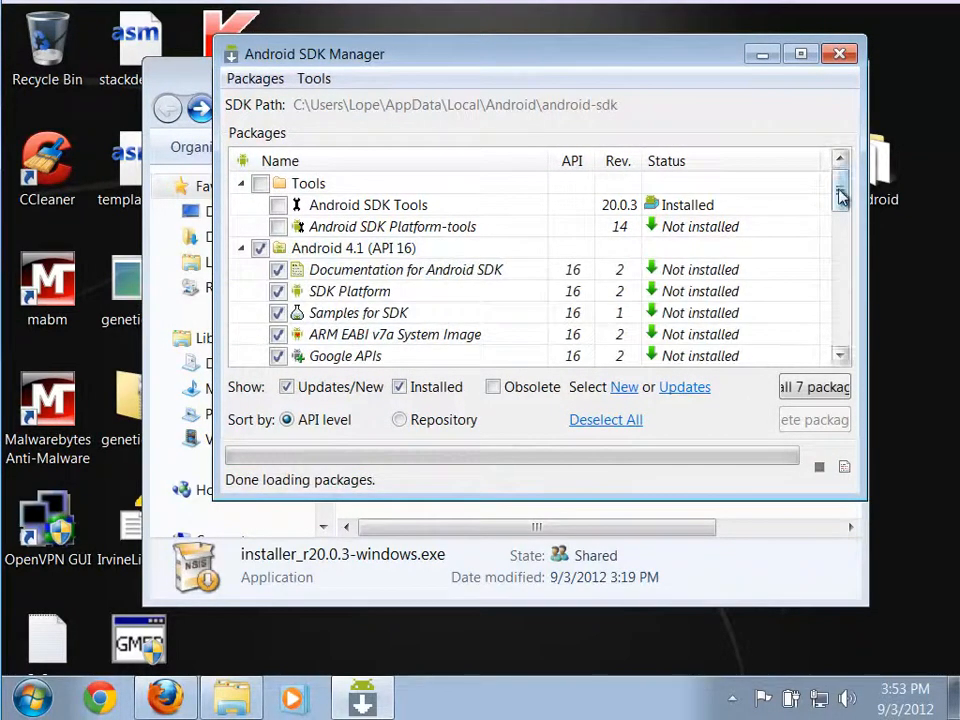
pyautogui.moveTo(846, 204)
pyautogui.mouseDown()
pyautogui.moveTo(845, 215)
pyautogui.moveTo(846, 197)
pyautogui.mouseUp()
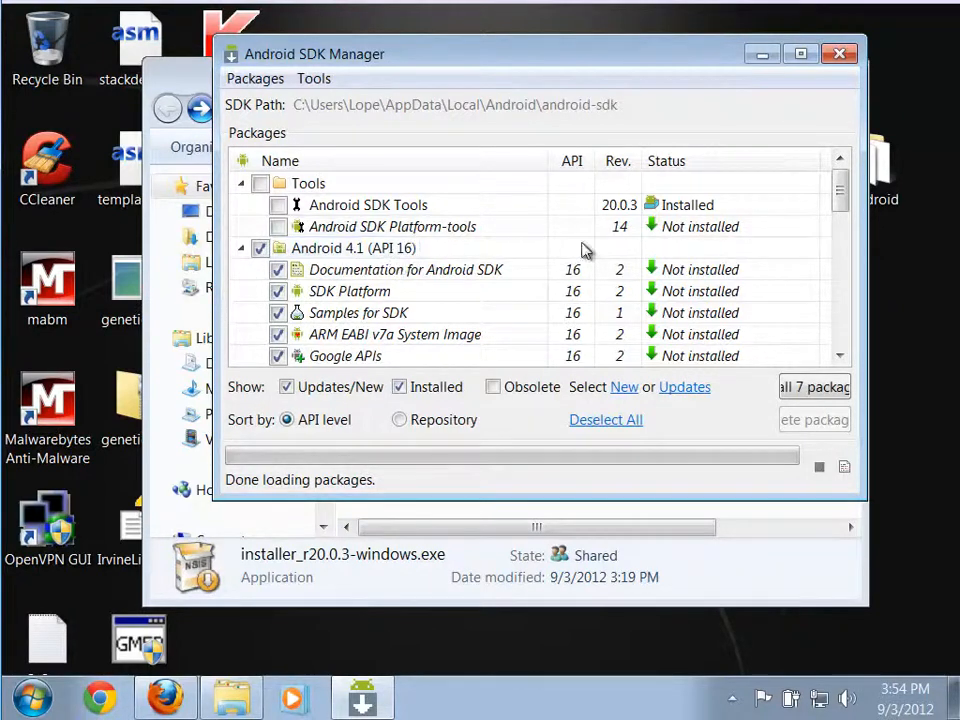
pyautogui.scroll(-1, 840, 203)
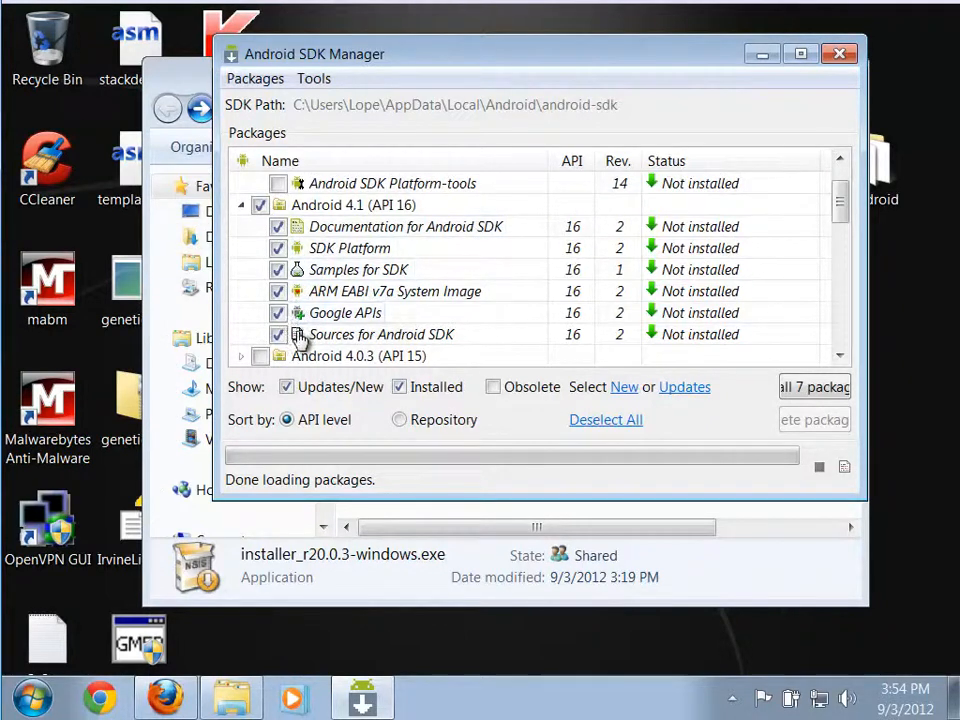
pyautogui.moveTo(842, 204); pyautogui.dragTo(846, 279)
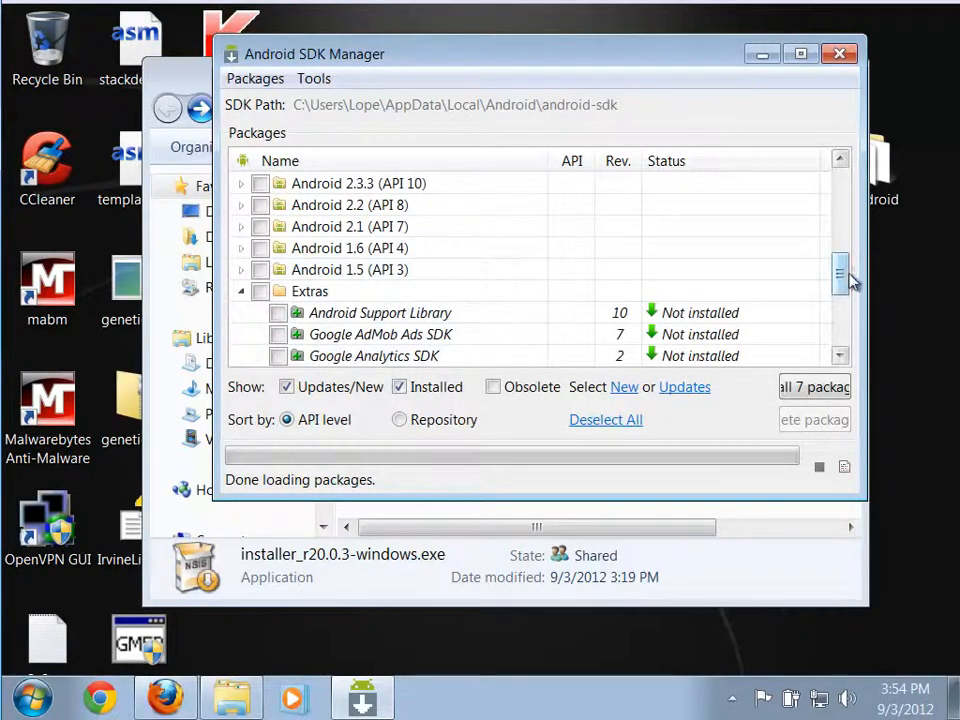
pyautogui.moveTo(842, 270); pyautogui.dragTo(842, 326)
pyautogui.moveTo(864, 497); pyautogui.dragTo(924, 587)
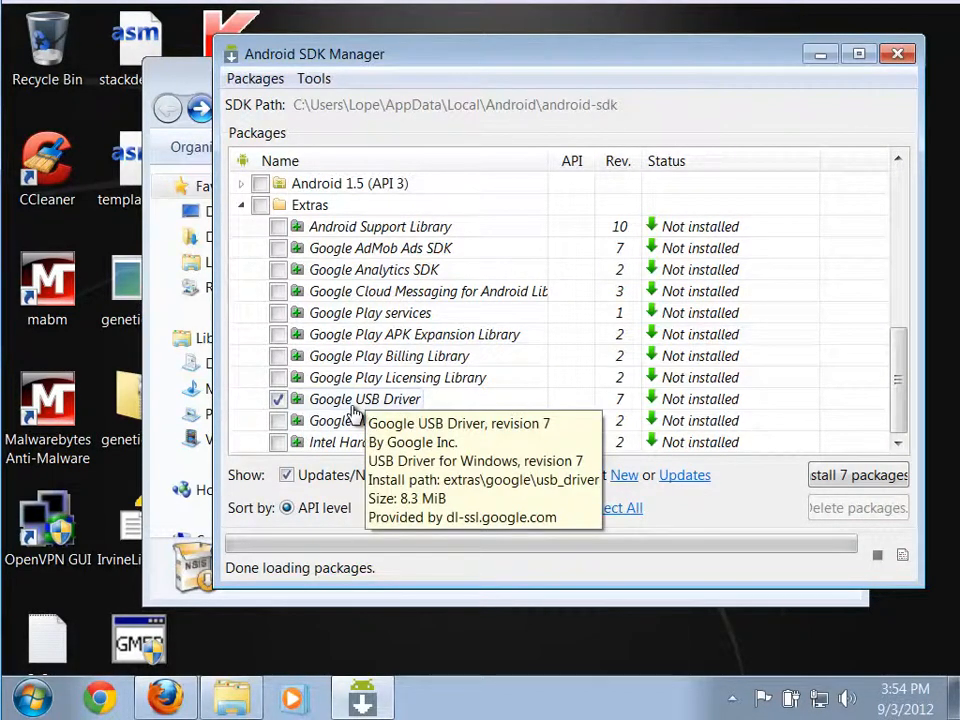
pyautogui.moveTo(380, 62); pyautogui.dragTo(233, 63)
pyautogui.moveTo(760, 546); pyautogui.dragTo(889, 570)
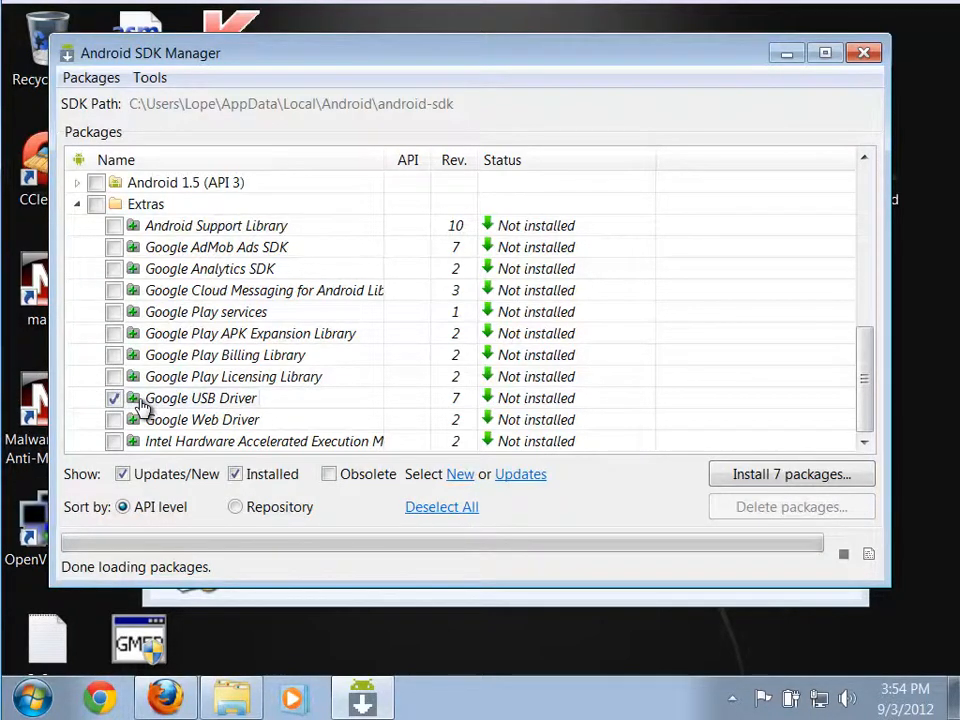
# View the Google USB Driver details and scroll through the package list.
pyautogui.moveTo(141, 404)
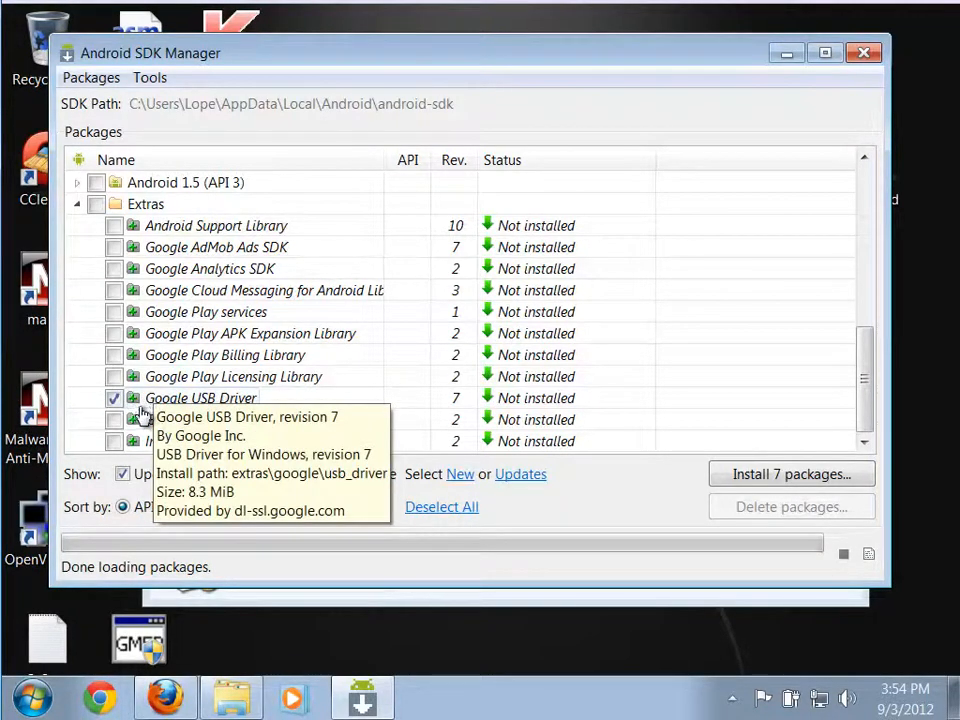
pyautogui.moveTo(157, 422)
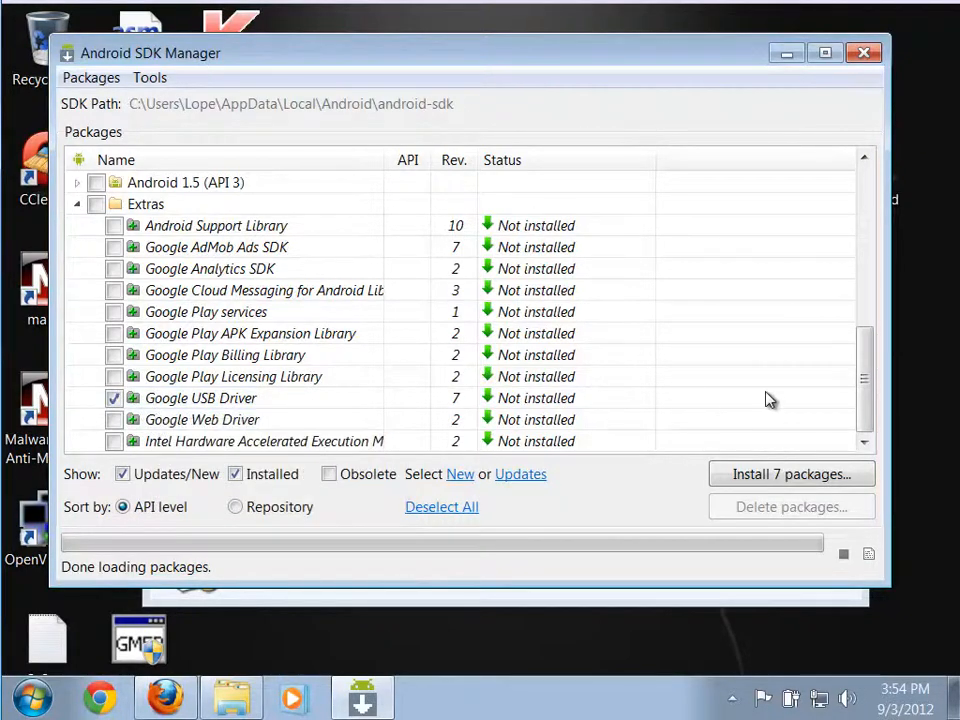
pyautogui.moveTo(865, 415); pyautogui.dragTo(849, 300)
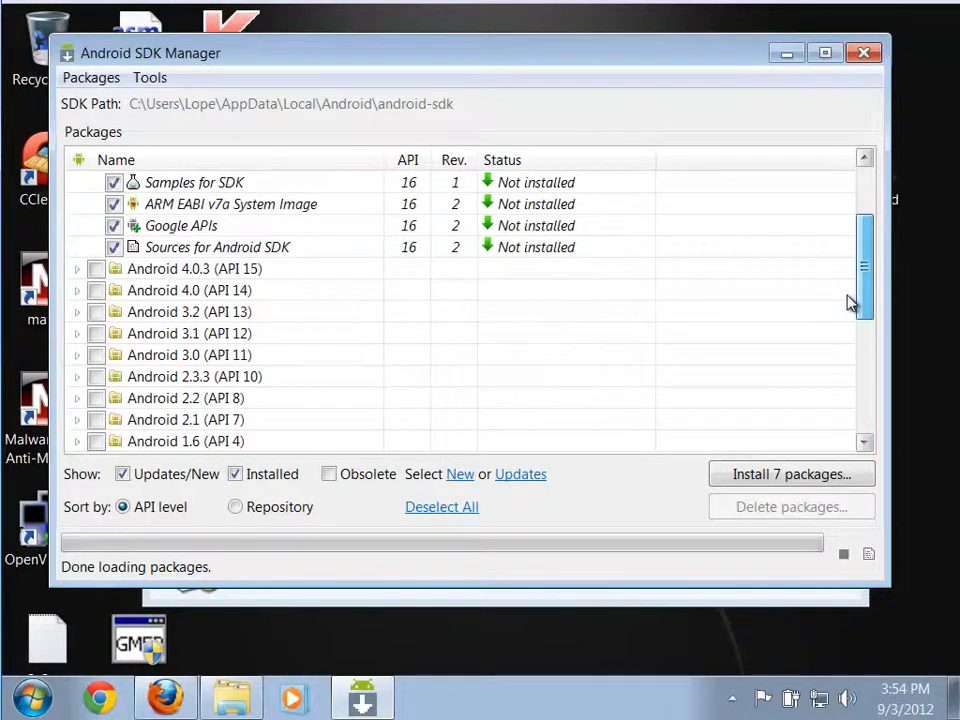
pyautogui.moveTo(849, 302); pyautogui.dragTo(851, 345)
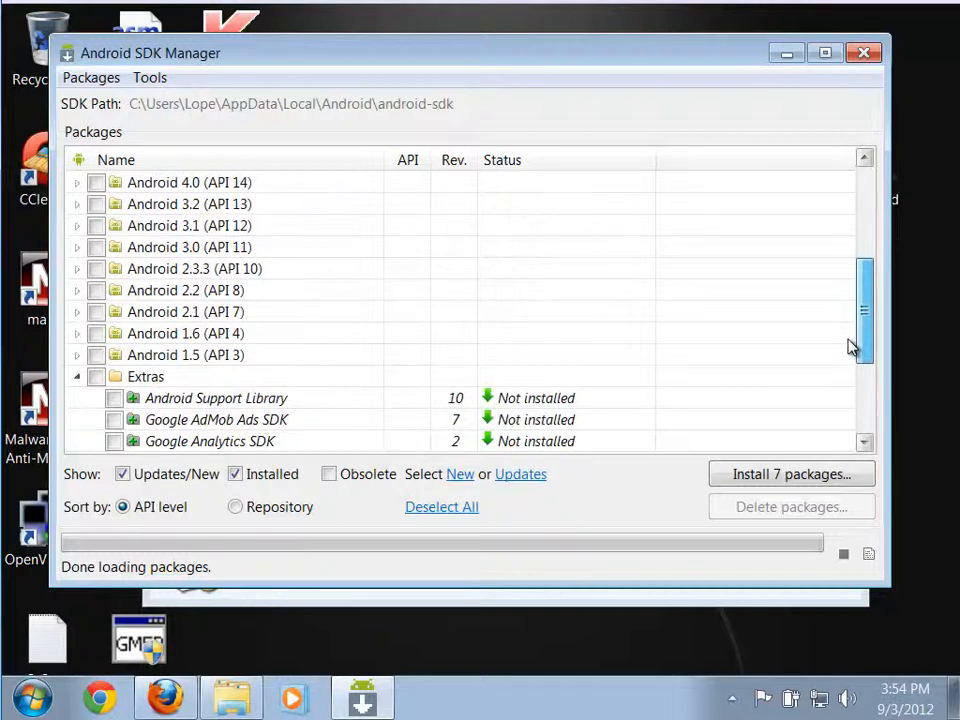
pyautogui.moveTo(851, 345); pyautogui.dragTo(834, 261)
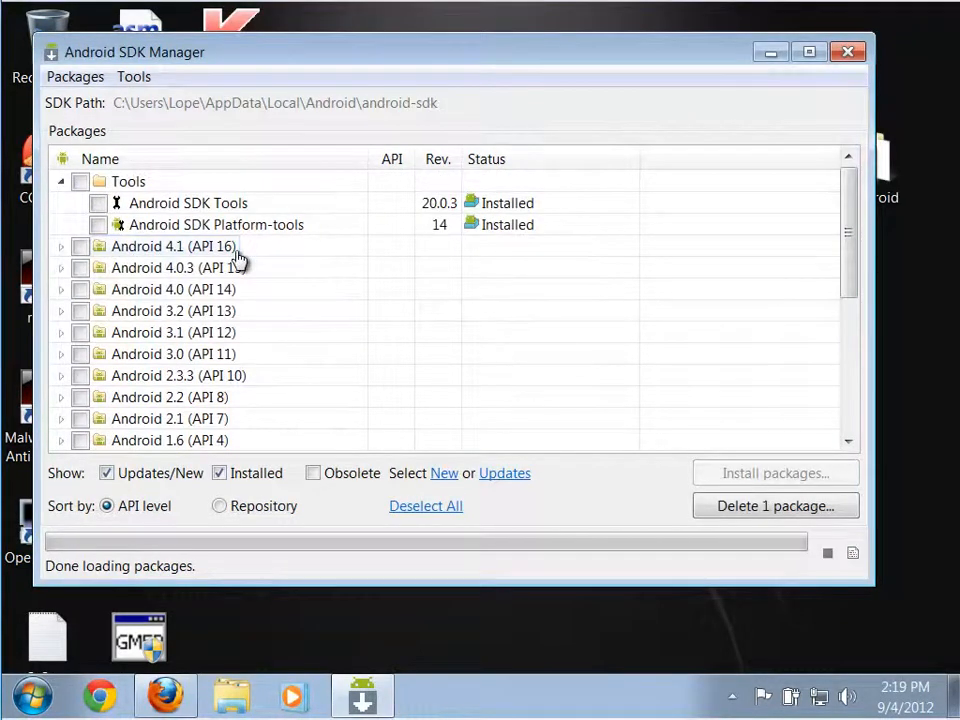
# Tick Android 4.1 (API 16), Android 3.2 (API 13) and Android 2.3.3 (API 10) for installation.
pyautogui.click(80, 247)
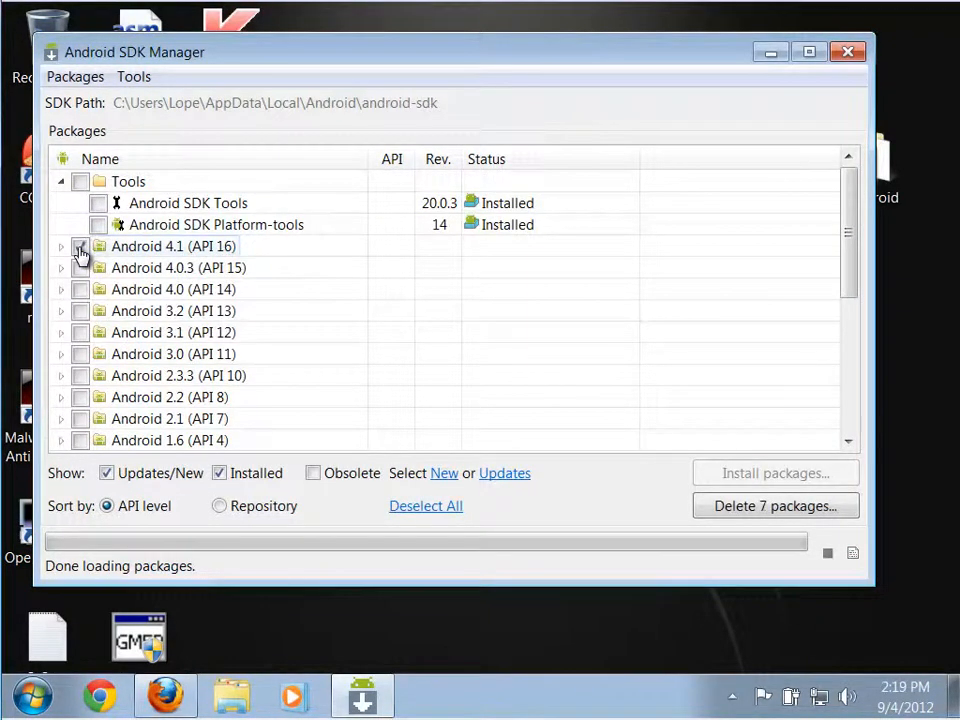
pyautogui.click(80, 313)
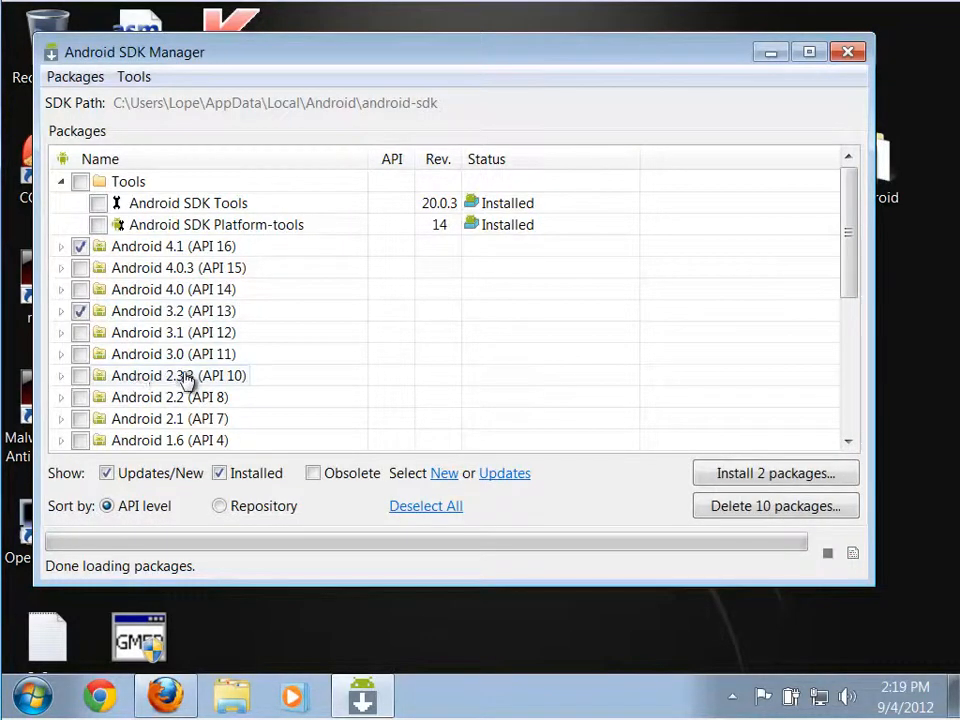
pyautogui.click(80, 376)
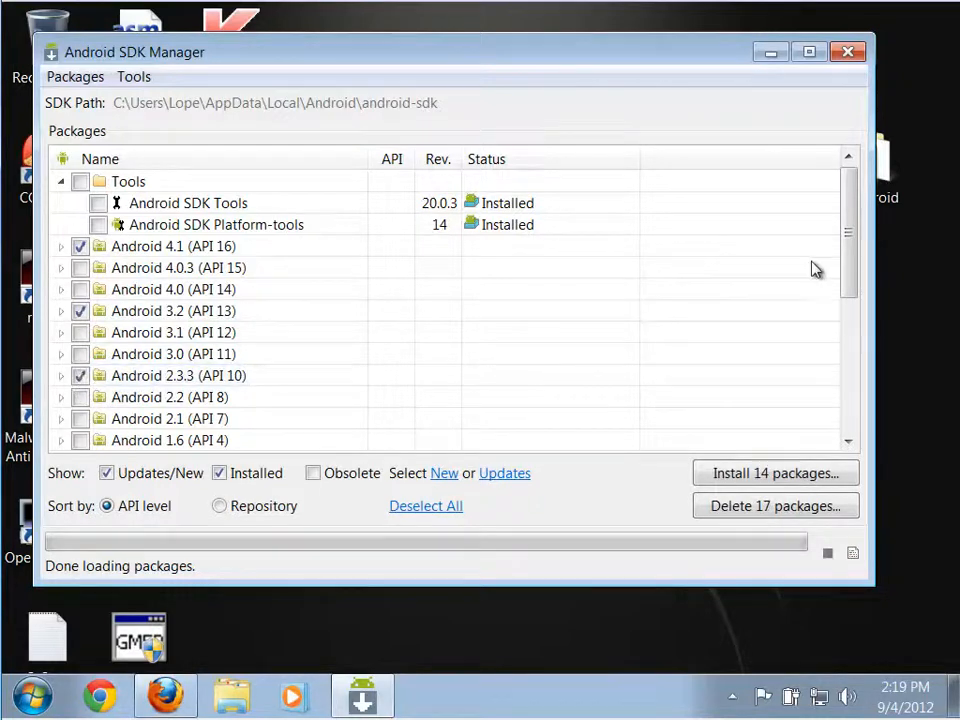
pyautogui.moveTo(846, 279); pyautogui.dragTo(836, 407)
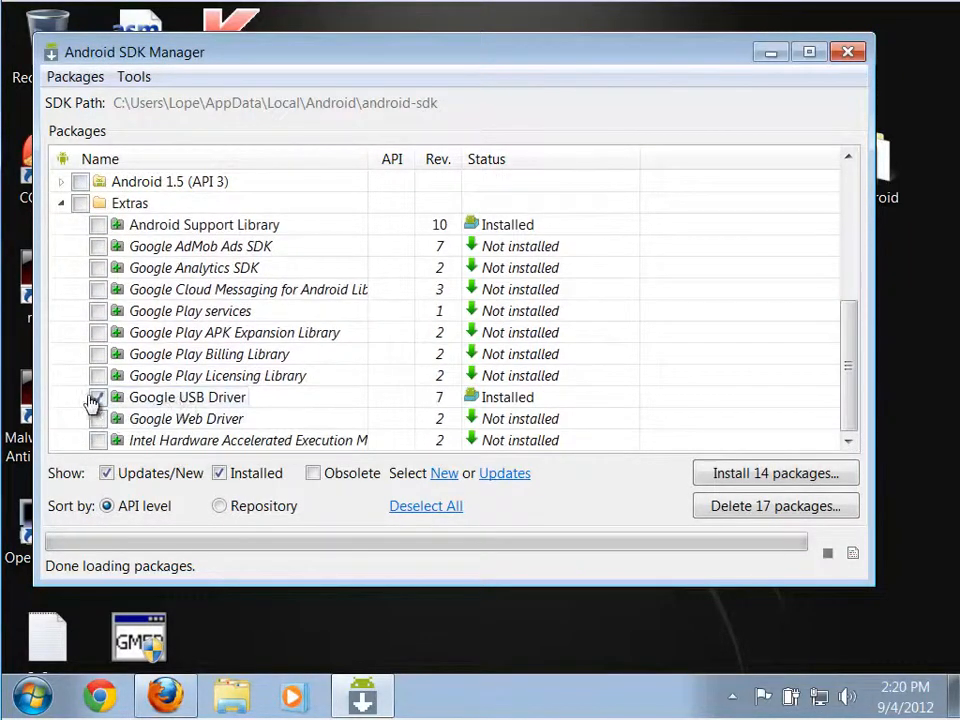
pyautogui.moveTo(848, 381); pyautogui.dragTo(866, 172)
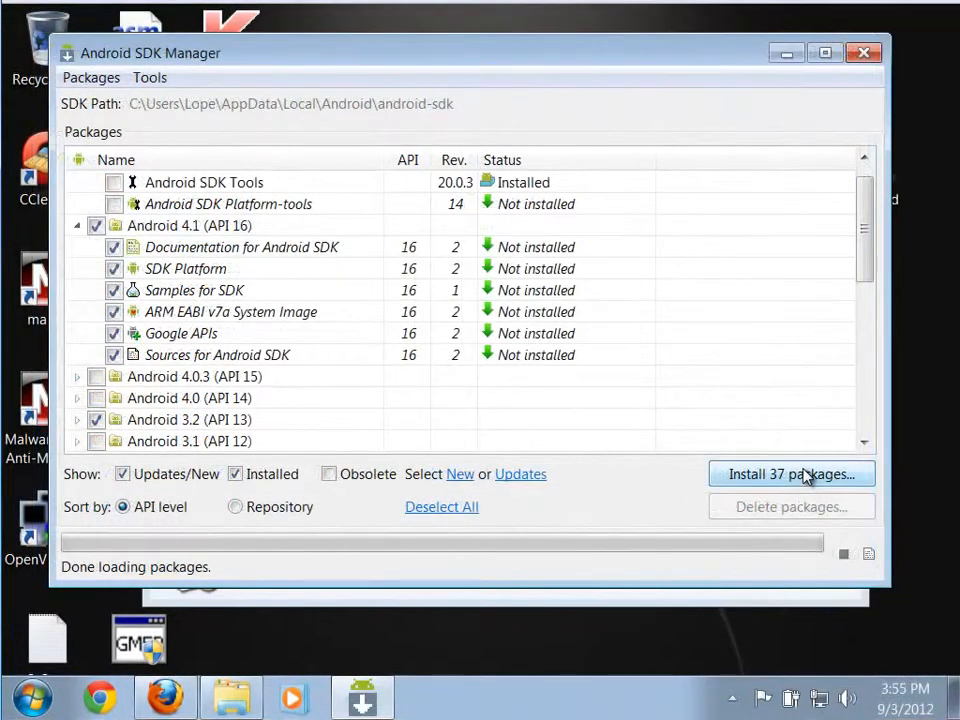
# Install the 14 marked packages, accepting all licences to start the download.
pyautogui.click(790, 474)
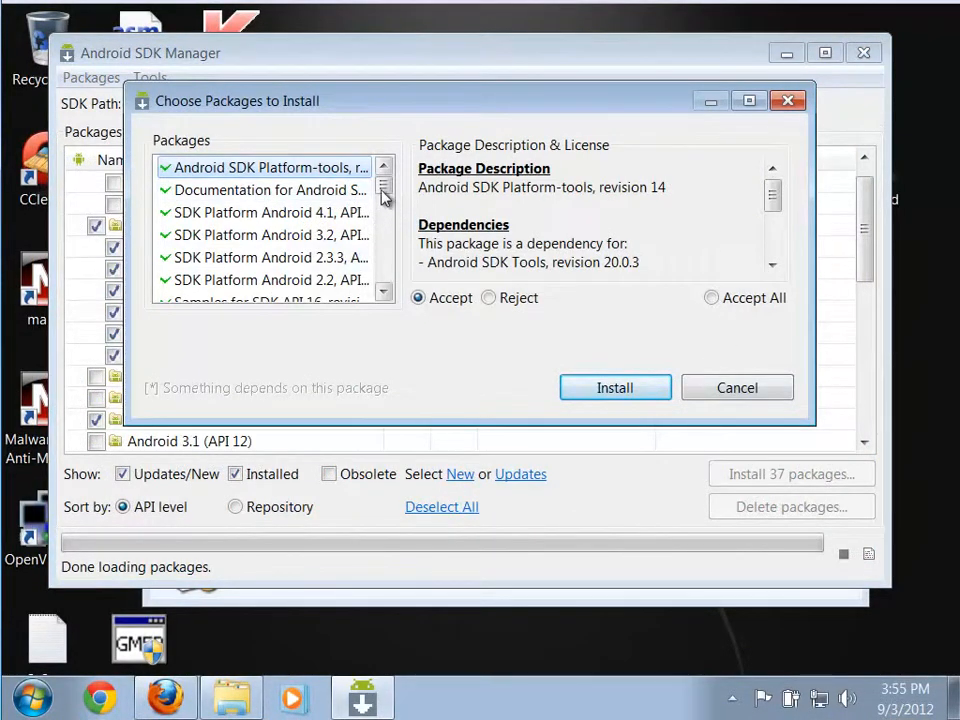
pyautogui.moveTo(383, 189); pyautogui.dragTo(386, 146)
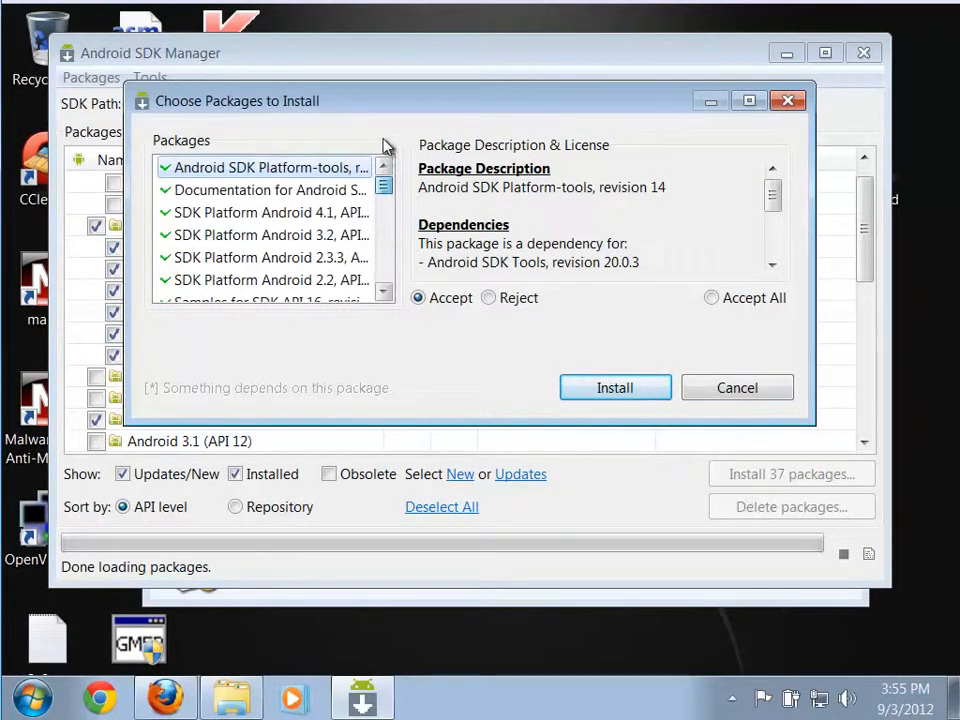
pyautogui.click(711, 300)
pyautogui.click(638, 395)
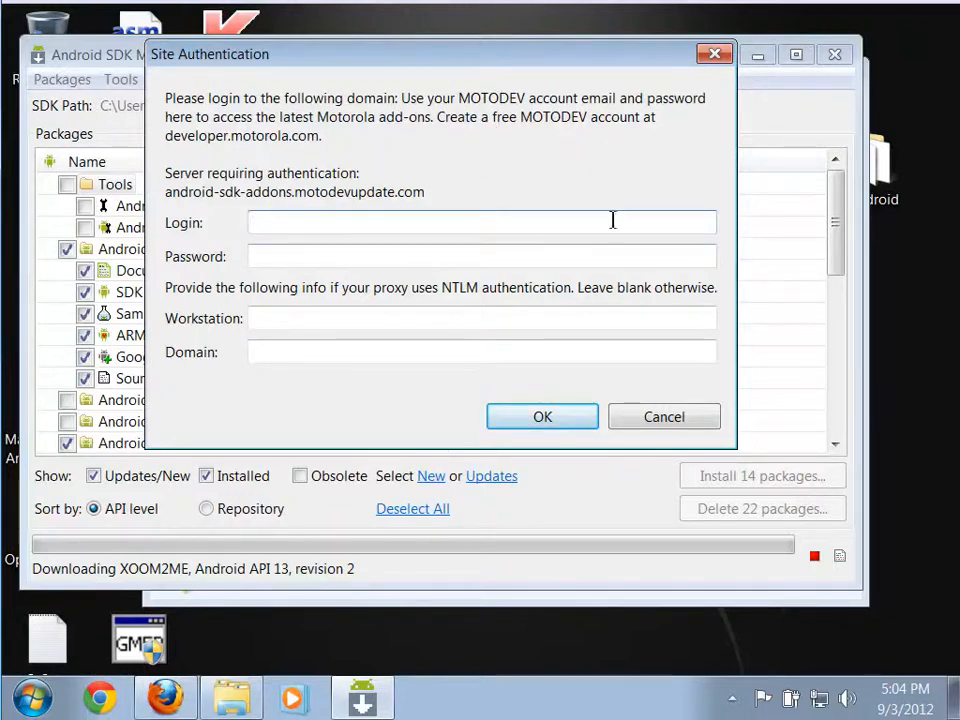
# Cancel the MOTODEV Site Authentication login and close the SDK Manager once installation finishes.
pyautogui.click(664, 424)
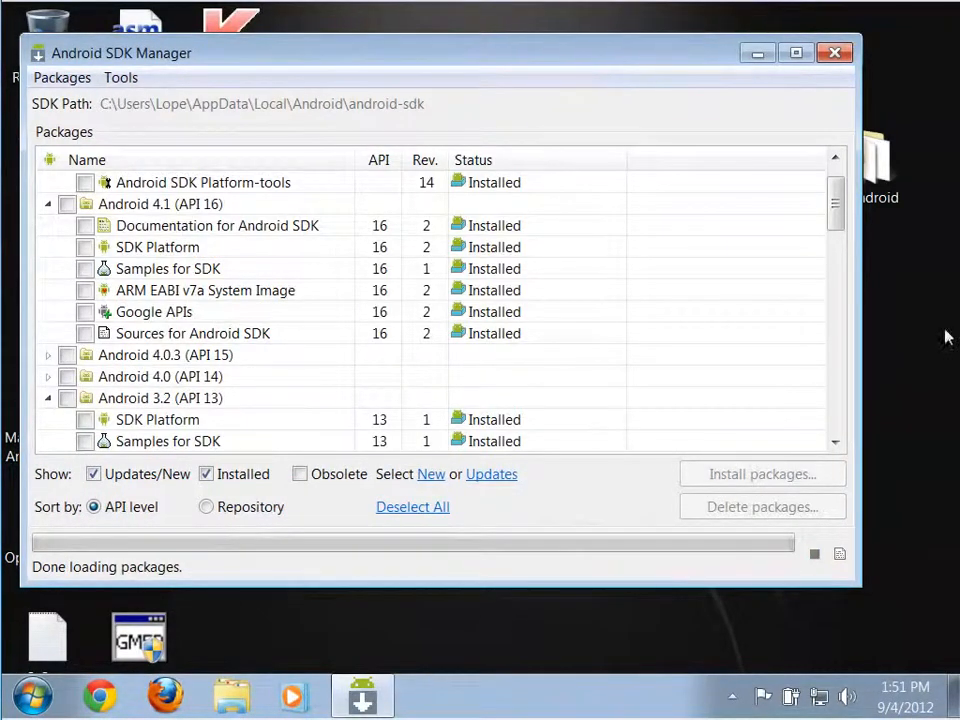
pyautogui.moveTo(692, 58); pyautogui.dragTo(705, 57)
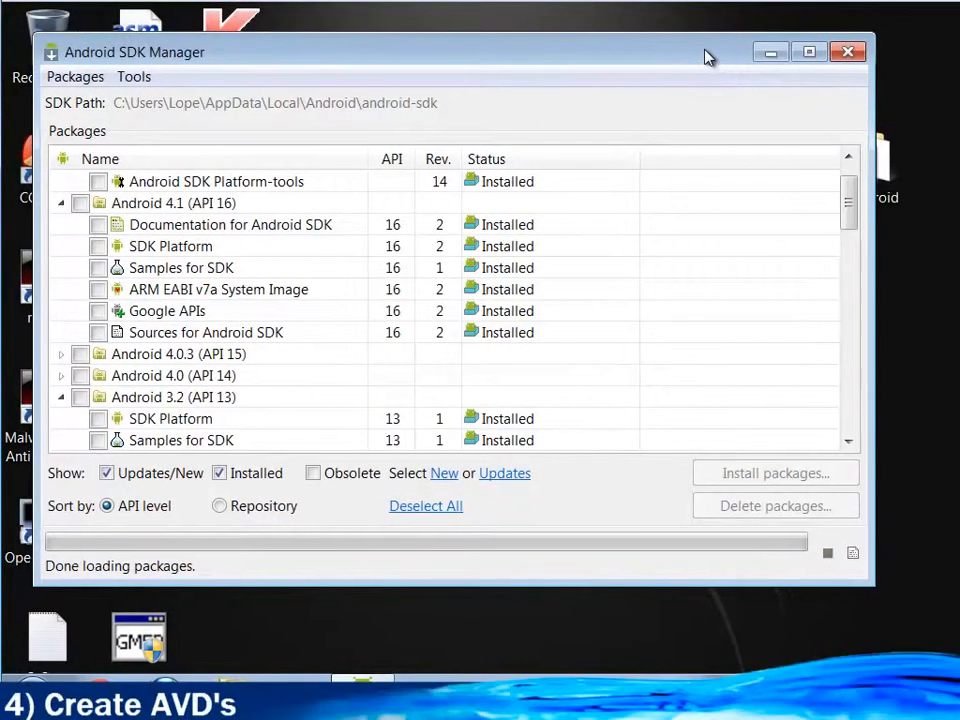
pyautogui.click(845, 57)
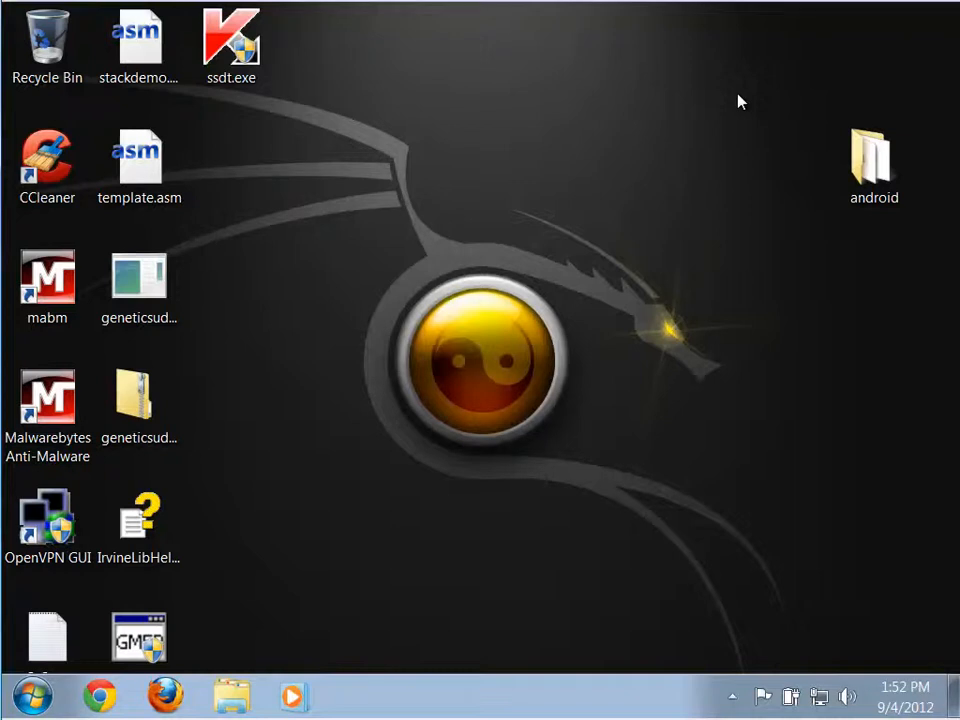
# Launch AVD Manager from All Programs > Android SDK Tools and position its window.
pyautogui.click(33, 696)
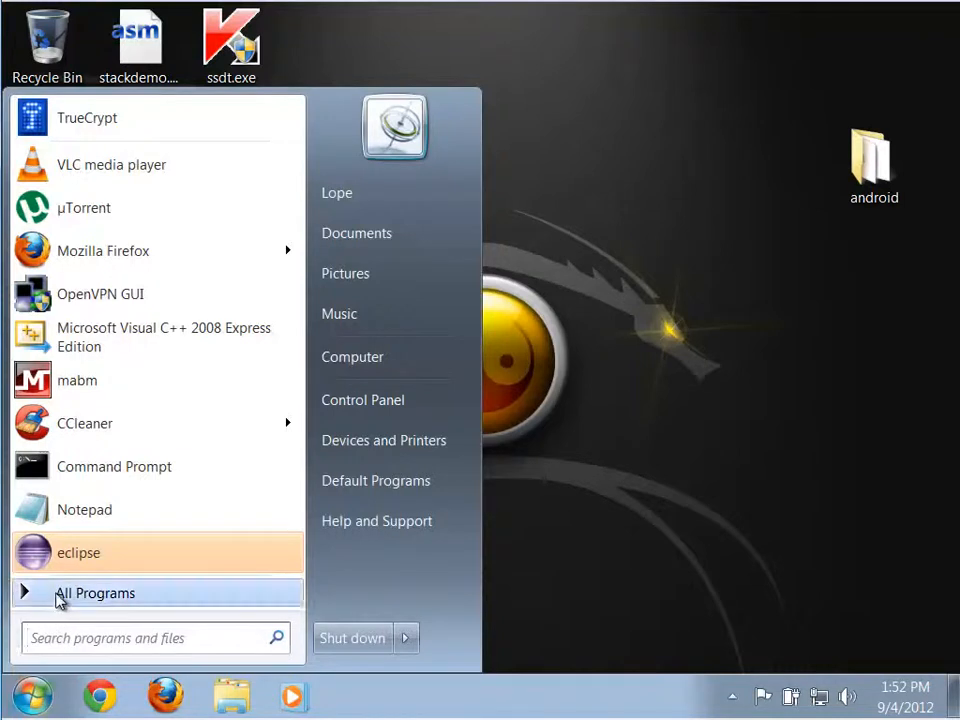
pyautogui.click(59, 597)
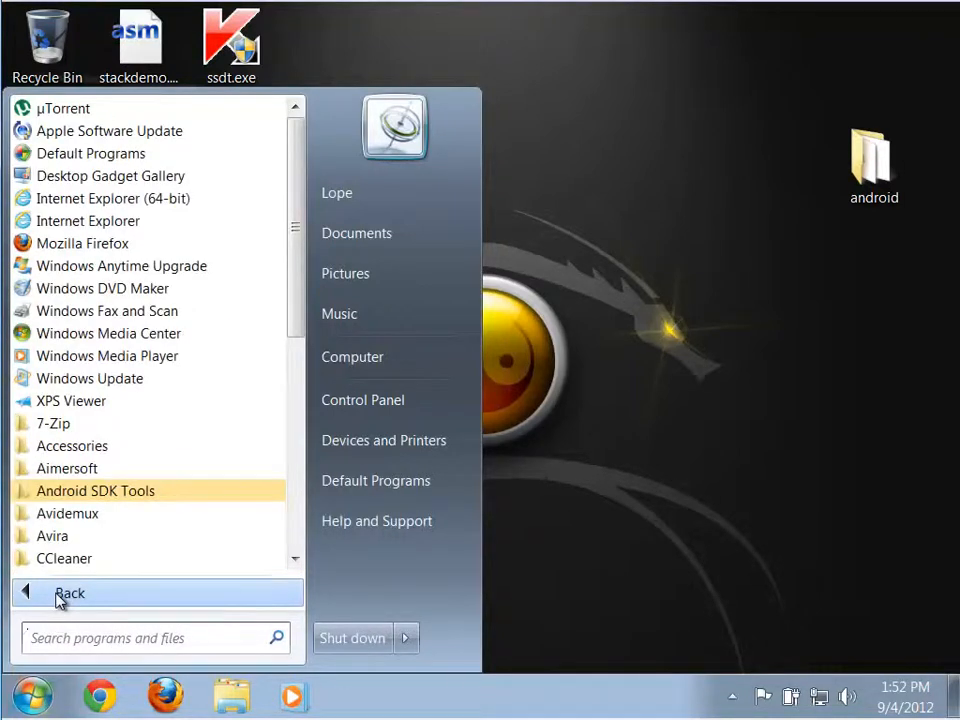
pyautogui.click(84, 494)
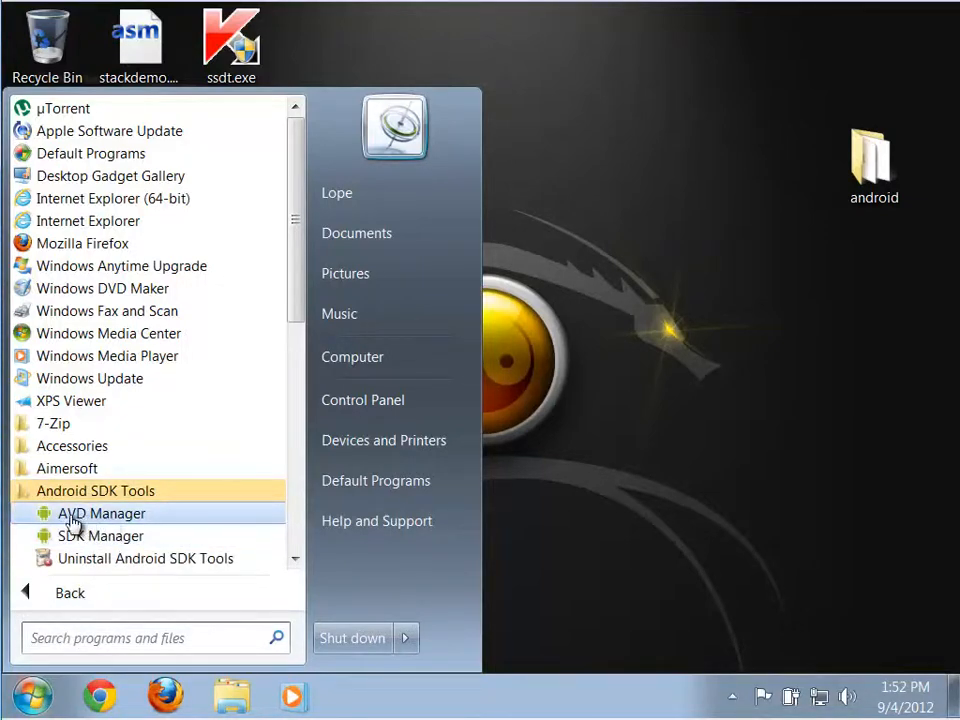
pyautogui.click(95, 522)
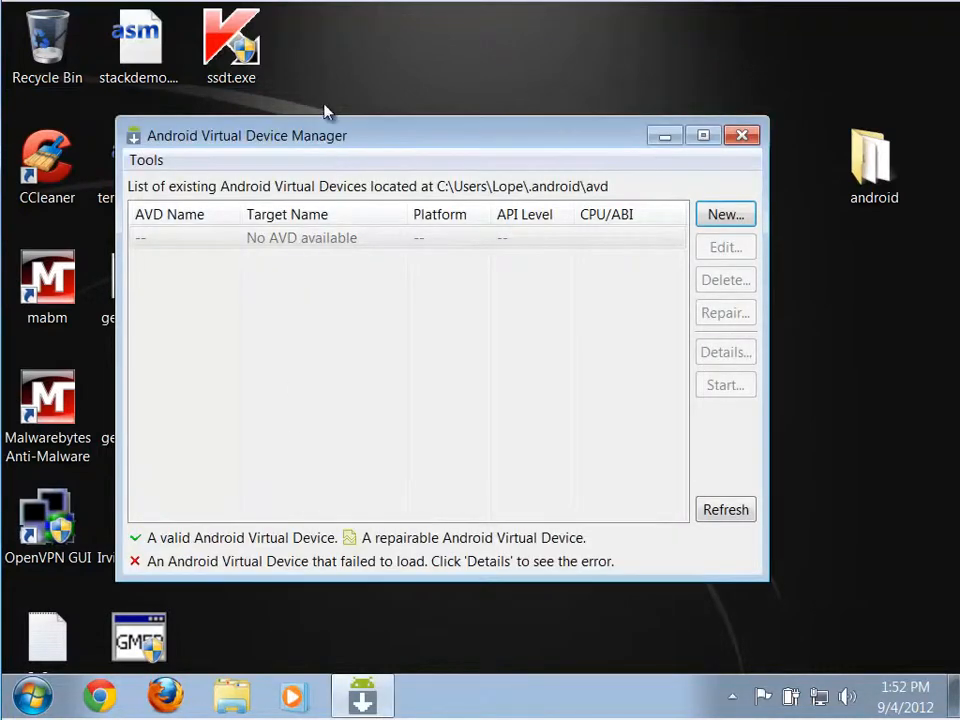
pyautogui.moveTo(336, 148); pyautogui.dragTo(363, 98)
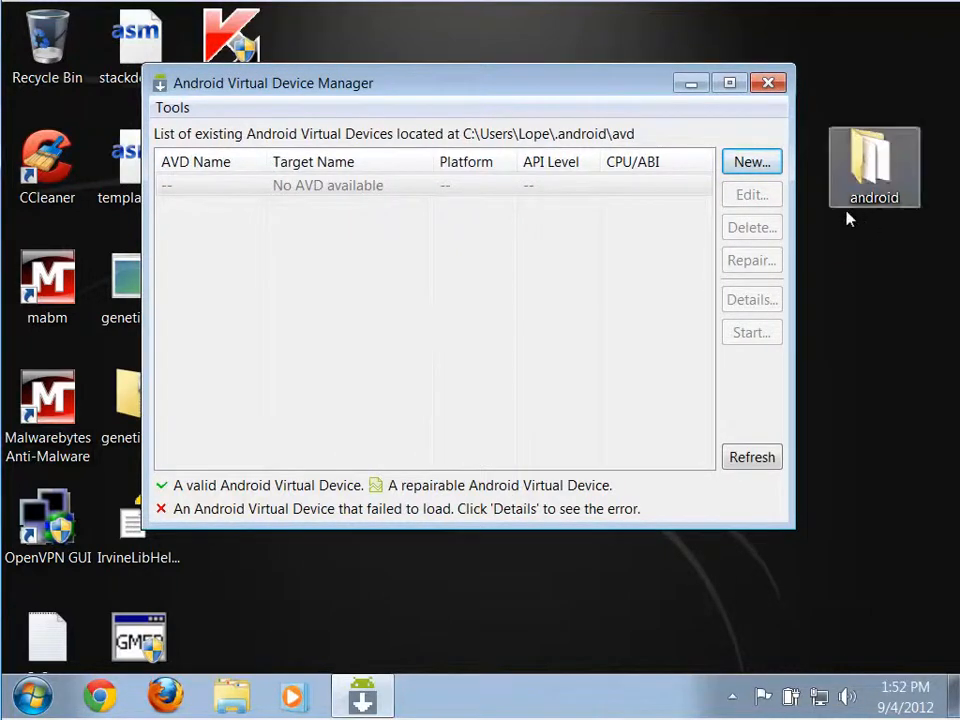
# Start a new AVD targeting Android 4.1 - API Level 16 and name it Android_4.1.
pyautogui.click(762, 164)
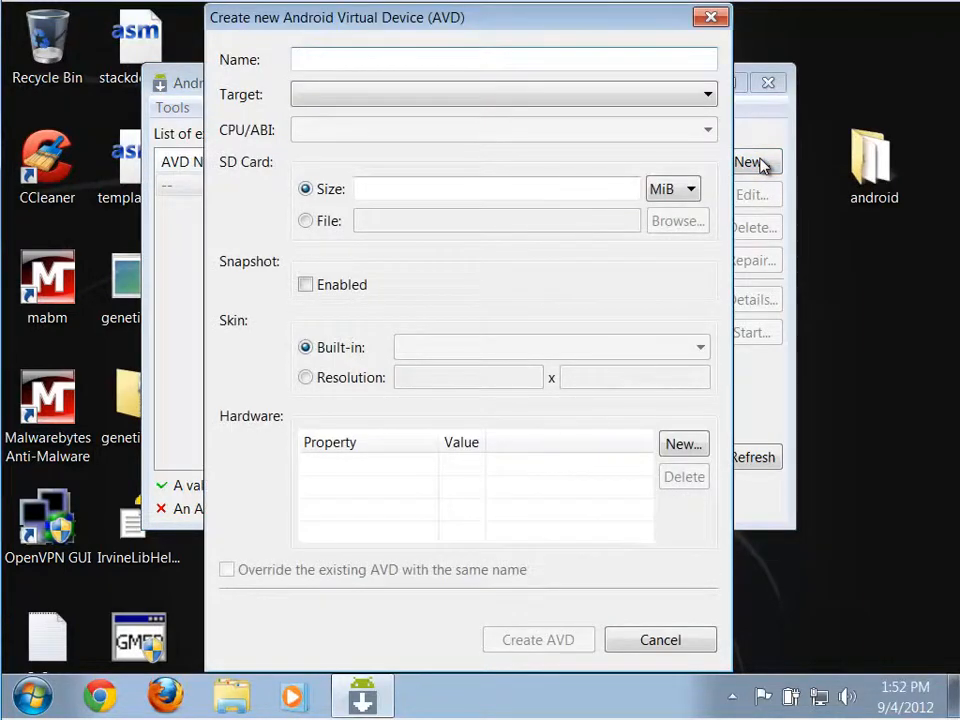
pyautogui.click(421, 97)
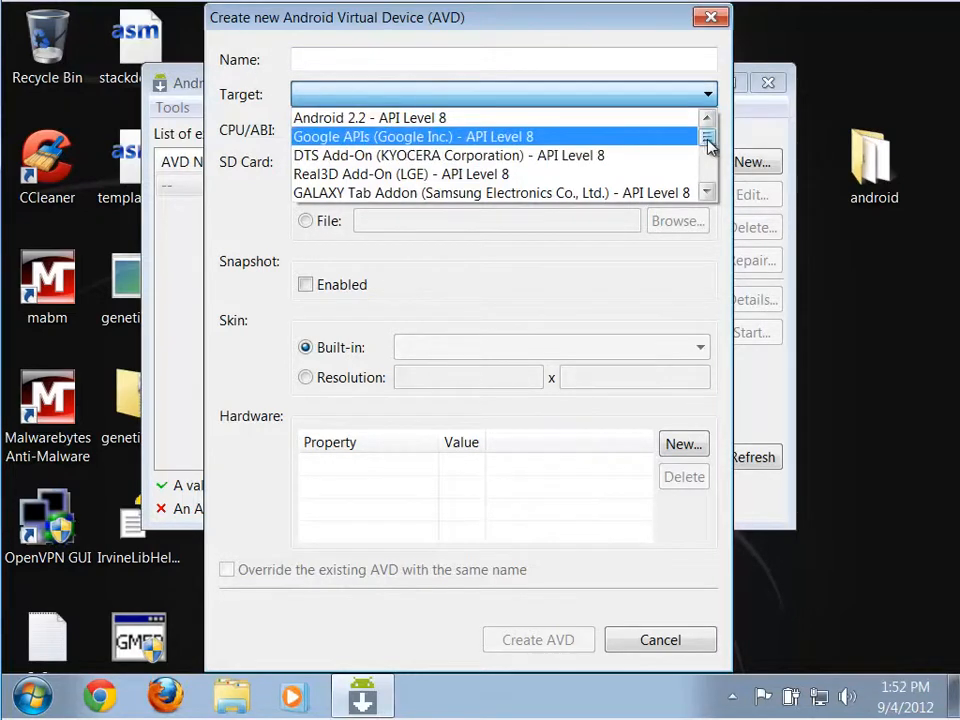
pyautogui.moveTo(708, 145); pyautogui.dragTo(716, 193)
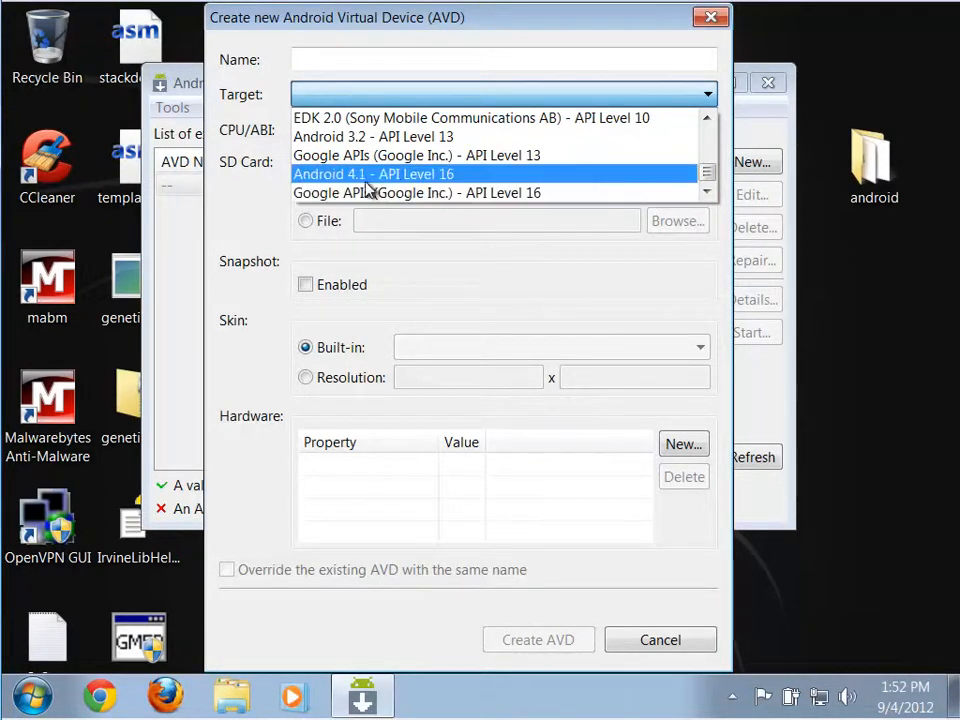
pyautogui.click(414, 176)
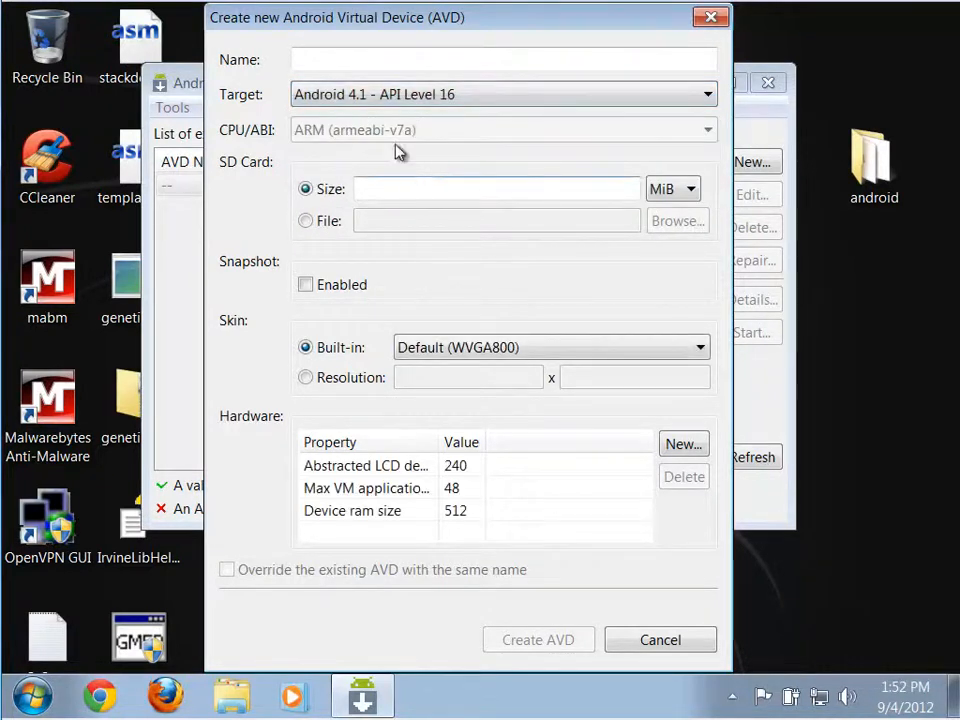
pyautogui.click(363, 57)
pyautogui.write('An')
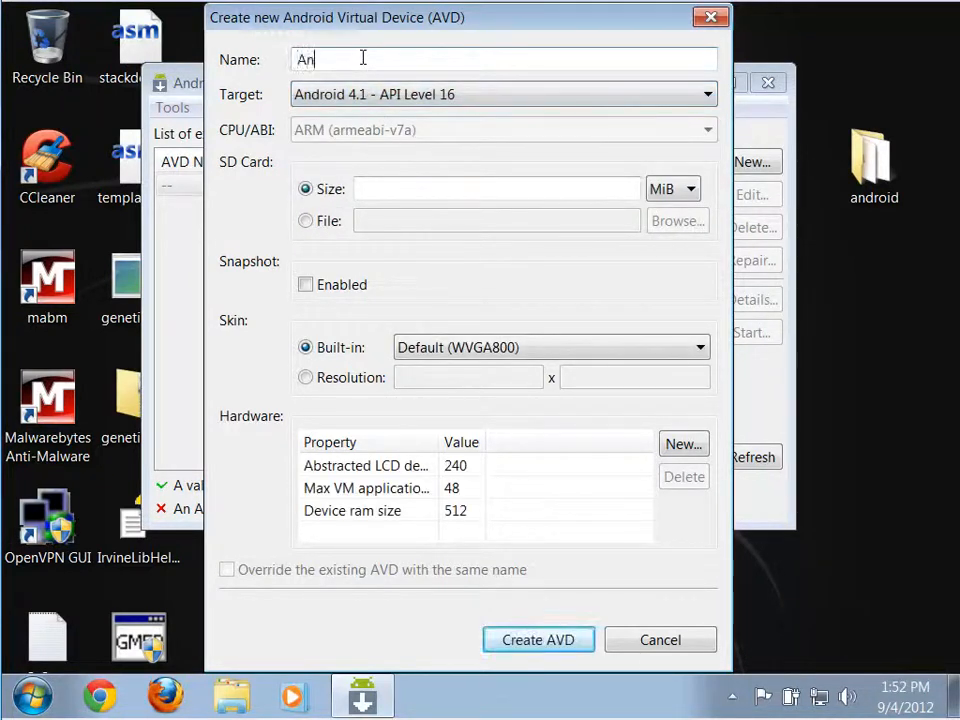
pyautogui.write('droid_4')
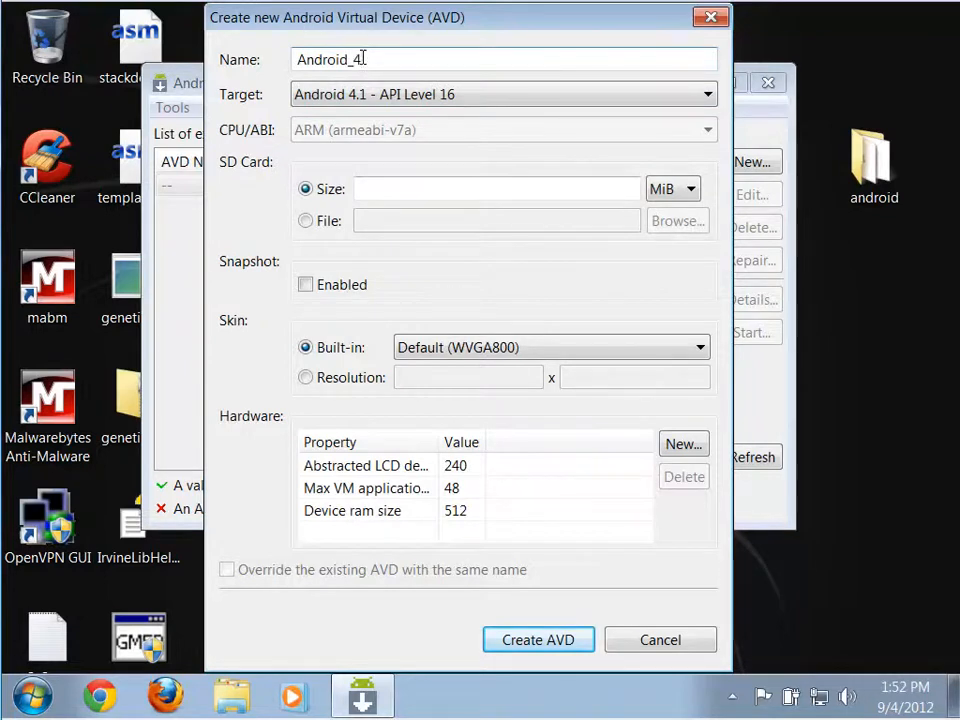
pyautogui.write('.1')
# Enable snapshots, create the Android_4.1 AVD and dismiss the result message.
pyautogui.click(306, 286)
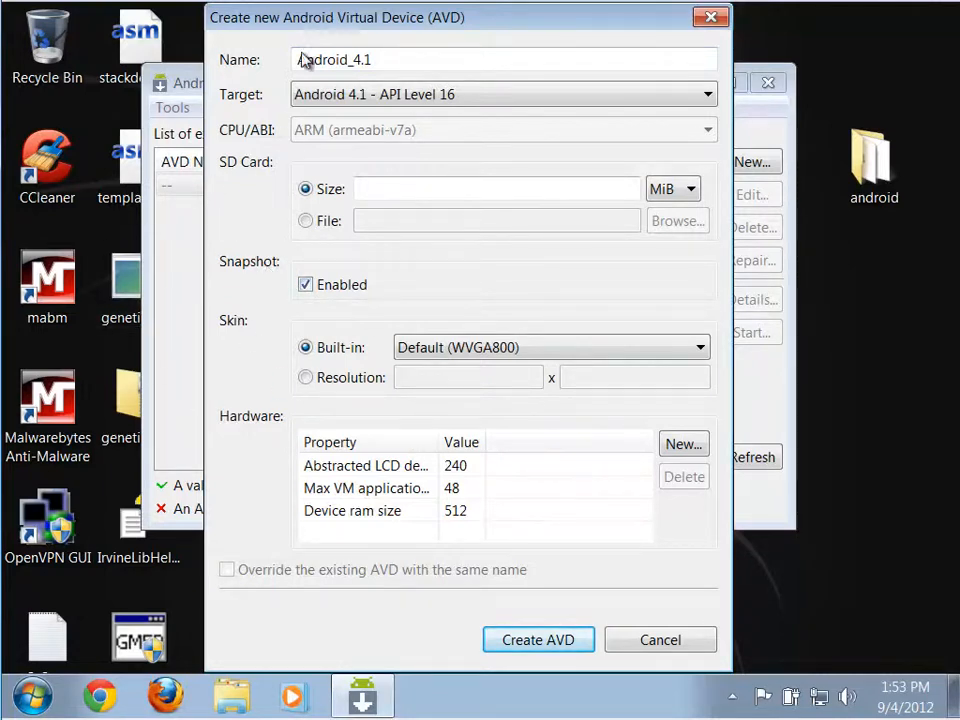
pyautogui.moveTo(314, 28); pyautogui.dragTo(367, 35)
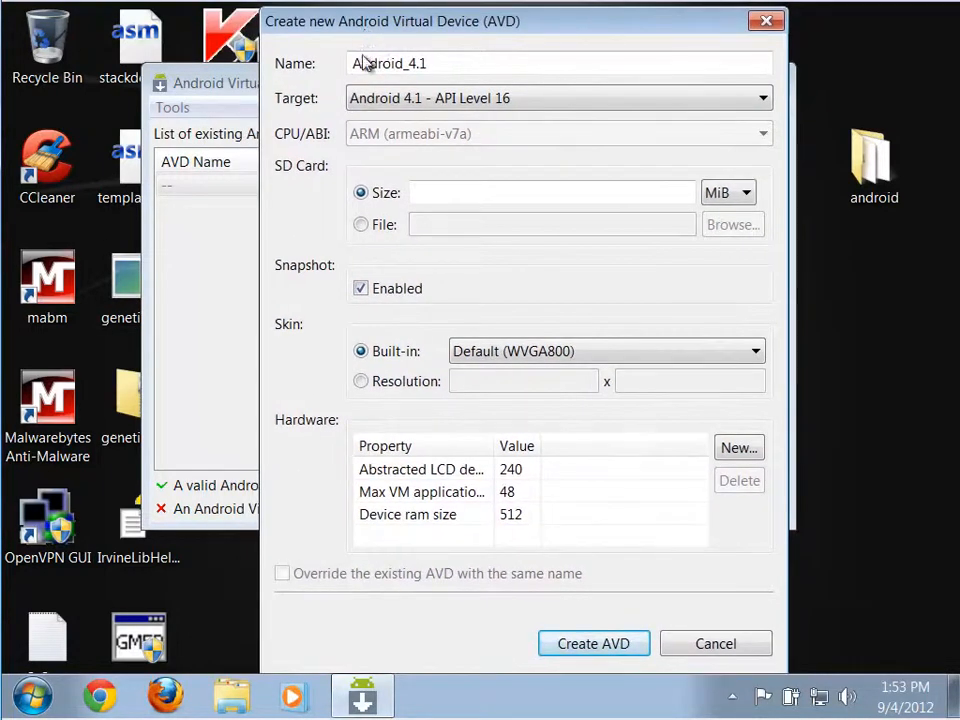
pyautogui.click(620, 650)
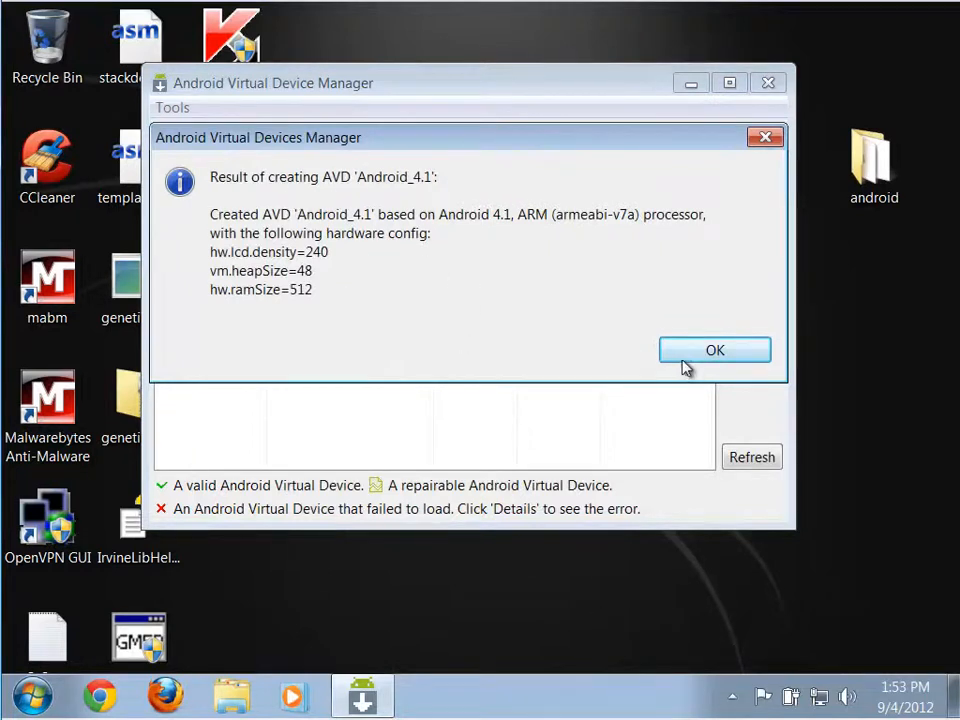
pyautogui.click(711, 351)
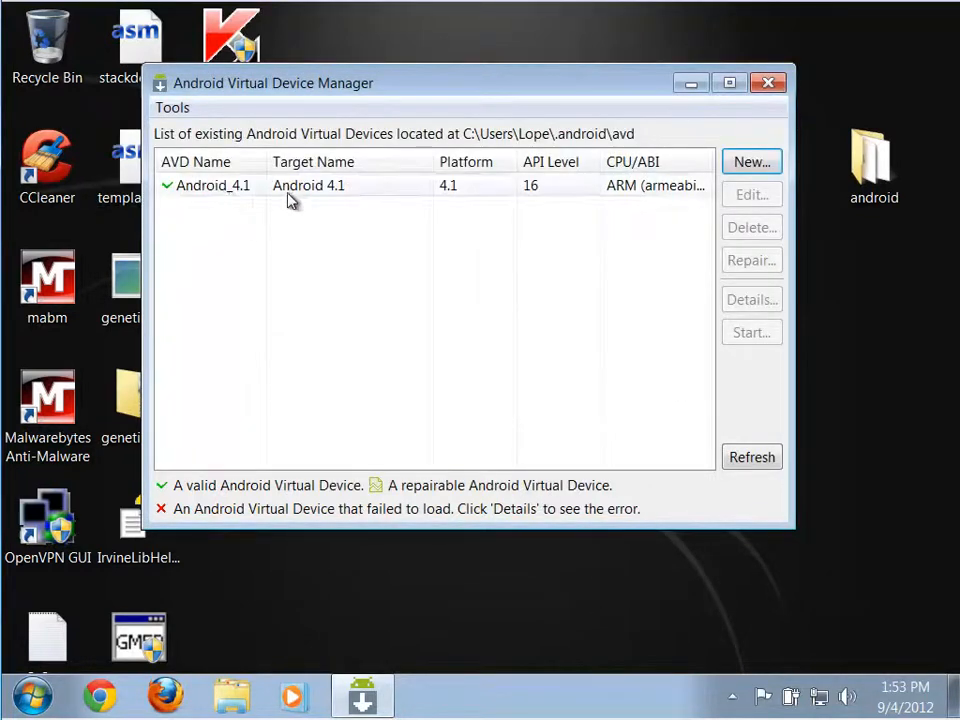
# Start a new AVD with Android 3.2 - API Level 13 as its target.
pyautogui.click(756, 168)
pyautogui.click(549, 96)
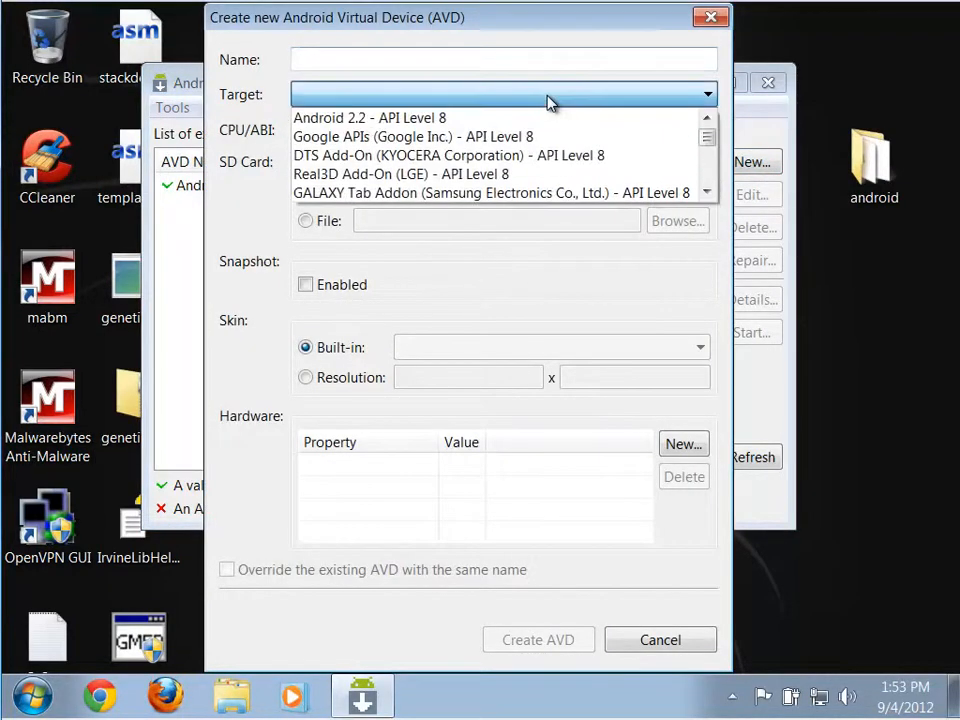
pyautogui.click(708, 193)
pyautogui.click(708, 193)
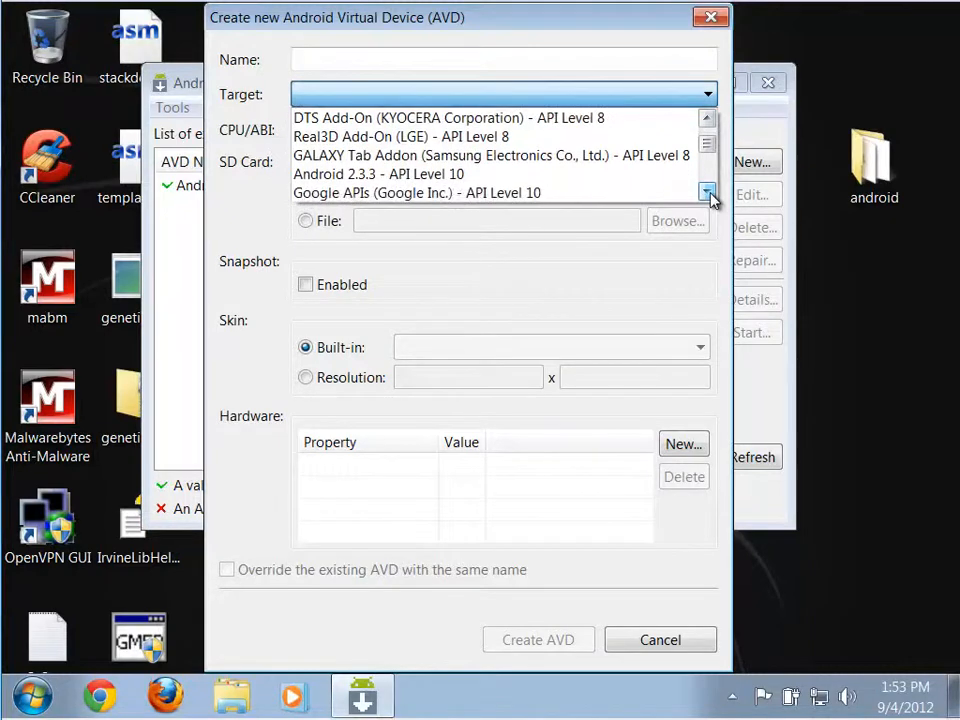
pyautogui.click(708, 193)
pyautogui.click(708, 193)
pyautogui.click(708, 193)
pyautogui.click(708, 193)
pyautogui.click(708, 193)
pyautogui.click(708, 193)
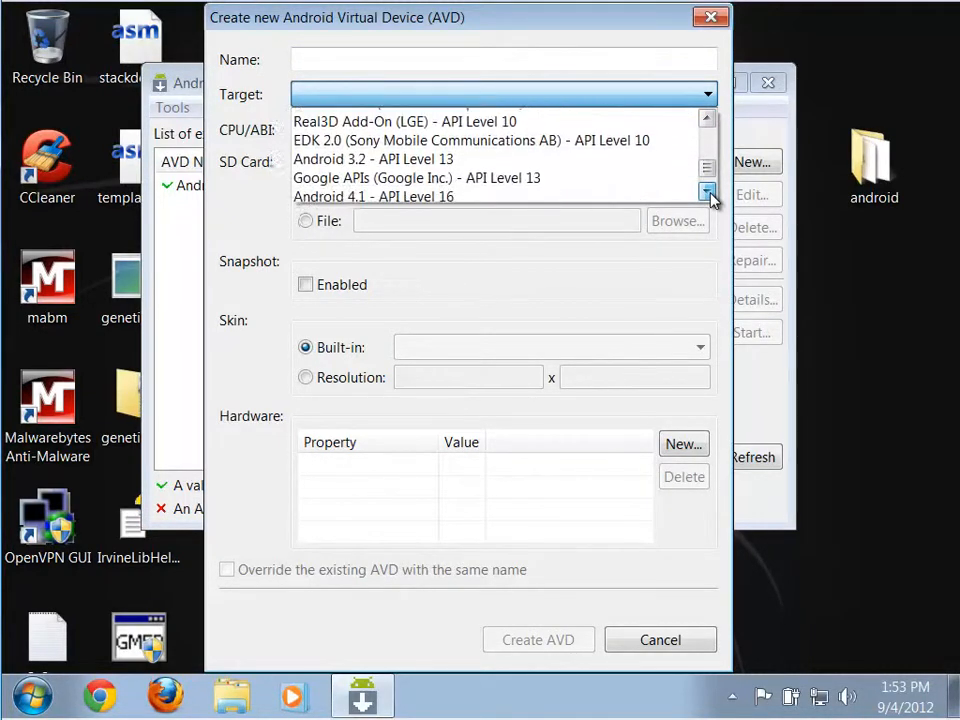
pyautogui.click(708, 193)
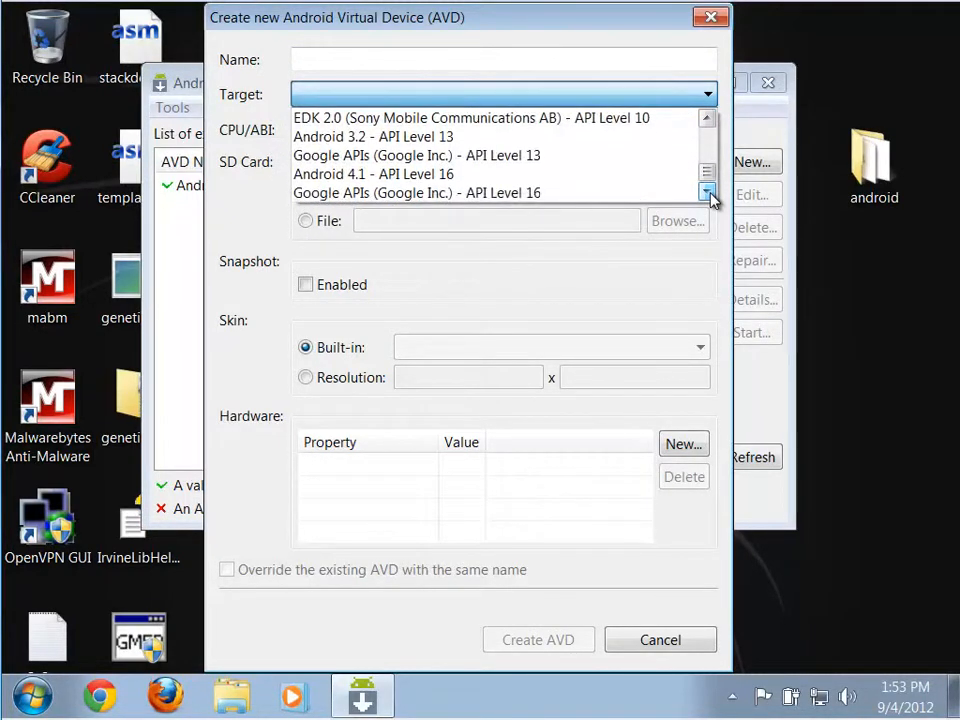
pyautogui.click(461, 137)
# Name it Android_3.2, enable snapshots, and create the device.
pyautogui.click(384, 57)
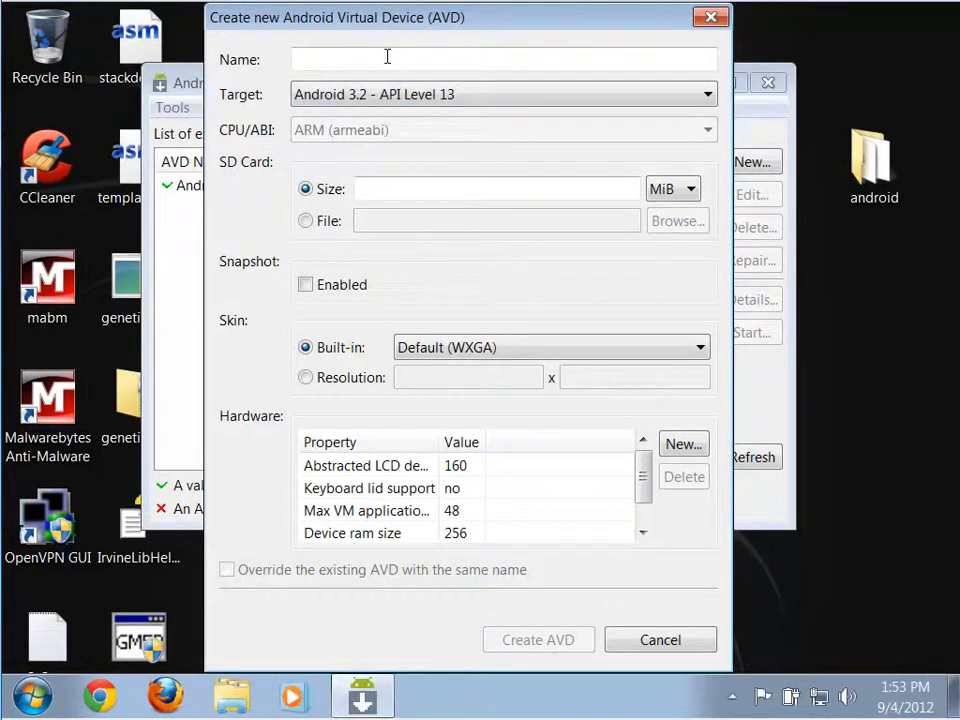
pyautogui.write('Android_')
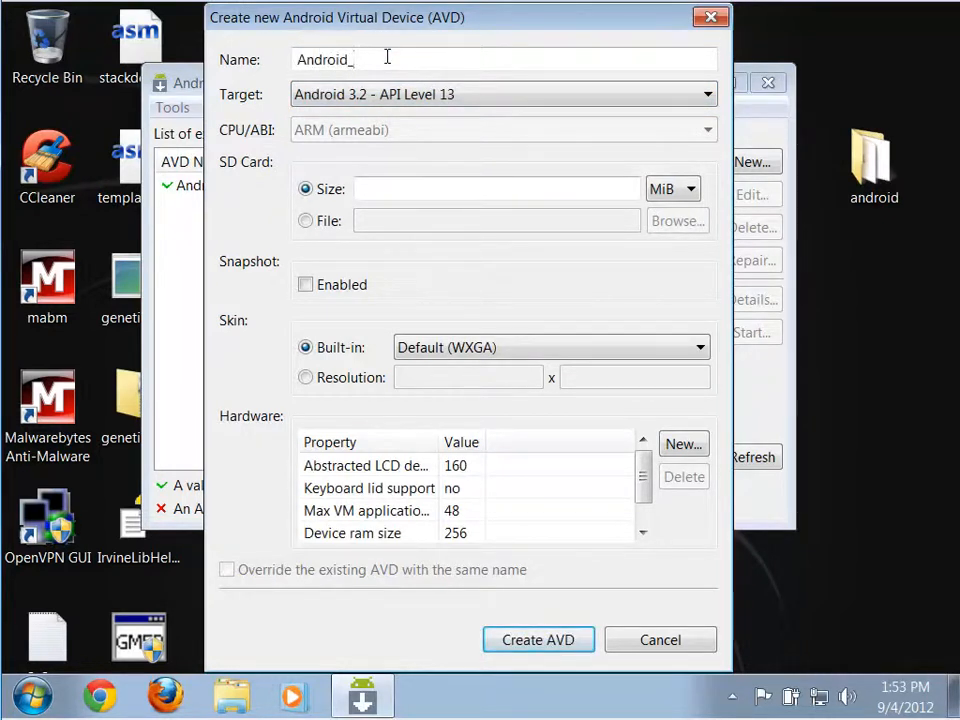
pyautogui.write('3.2')
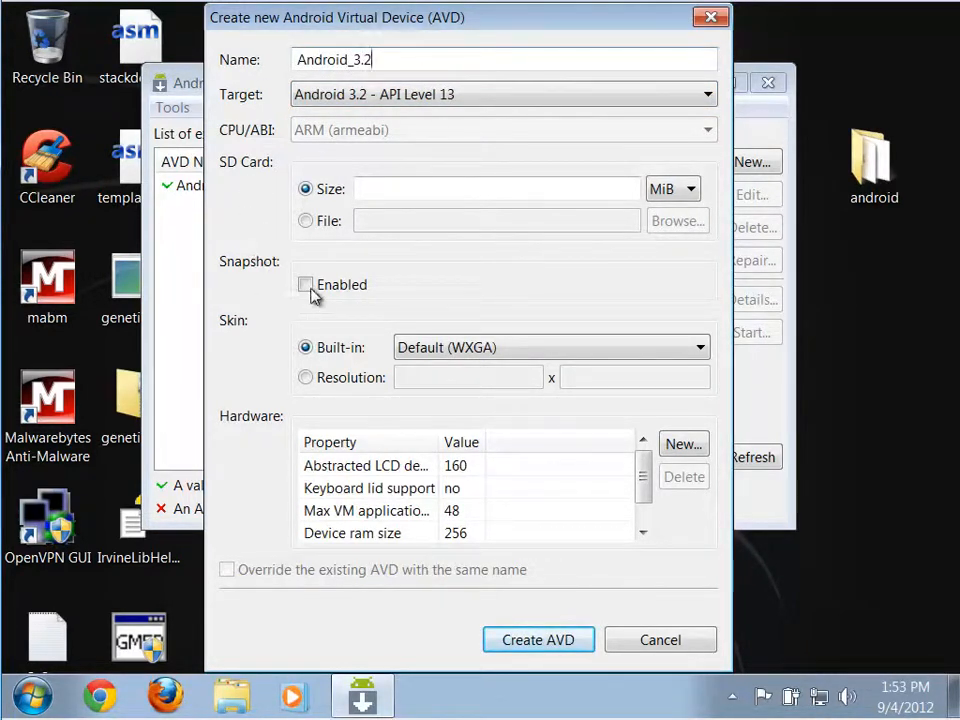
pyautogui.click(310, 288)
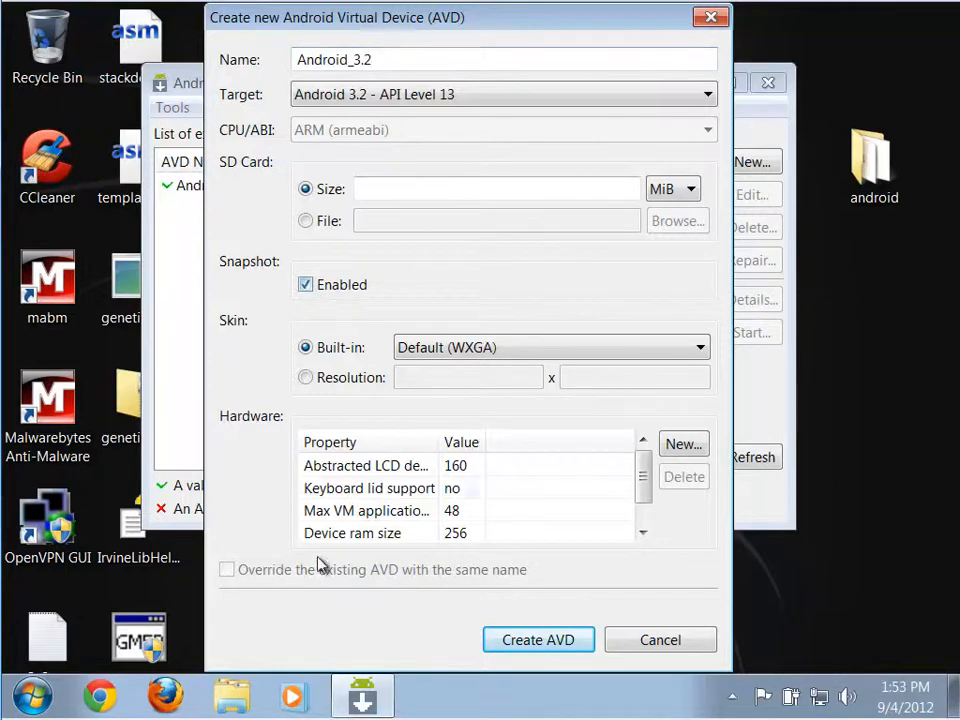
pyautogui.click(555, 648)
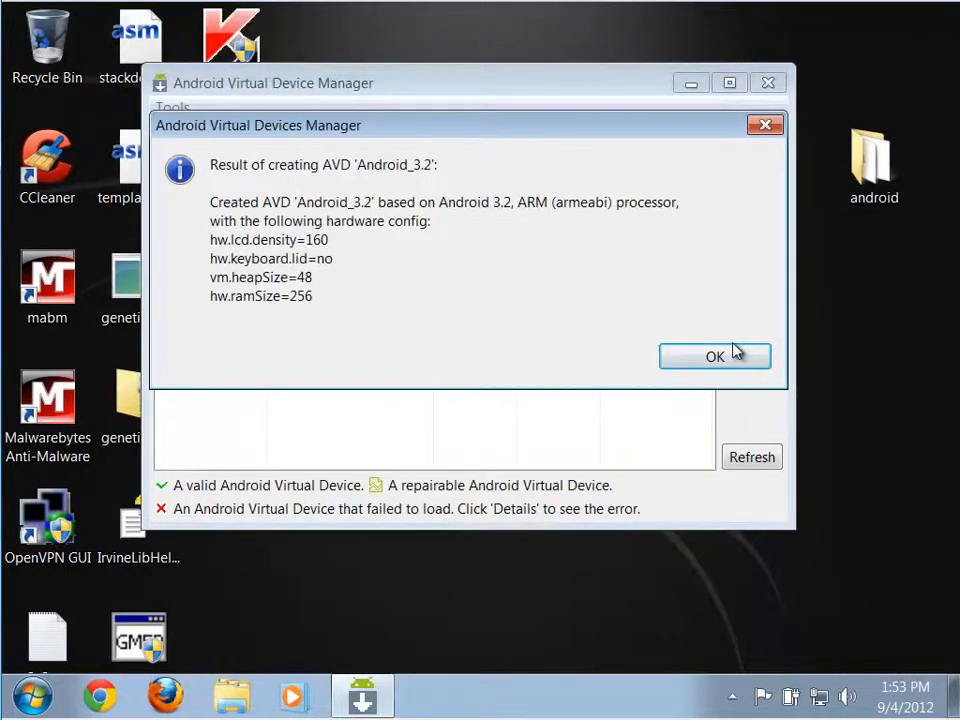
pyautogui.click(735, 352)
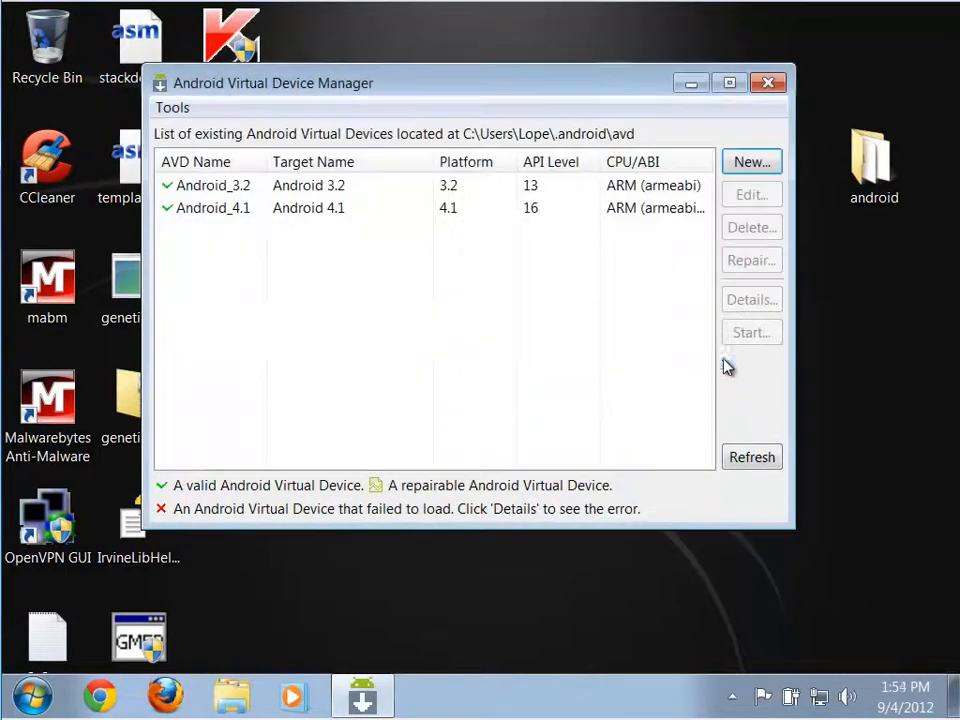
# Start a third AVD with Android 2.3.3 - API Level 10 as its target.
pyautogui.click(753, 163)
pyautogui.click(540, 96)
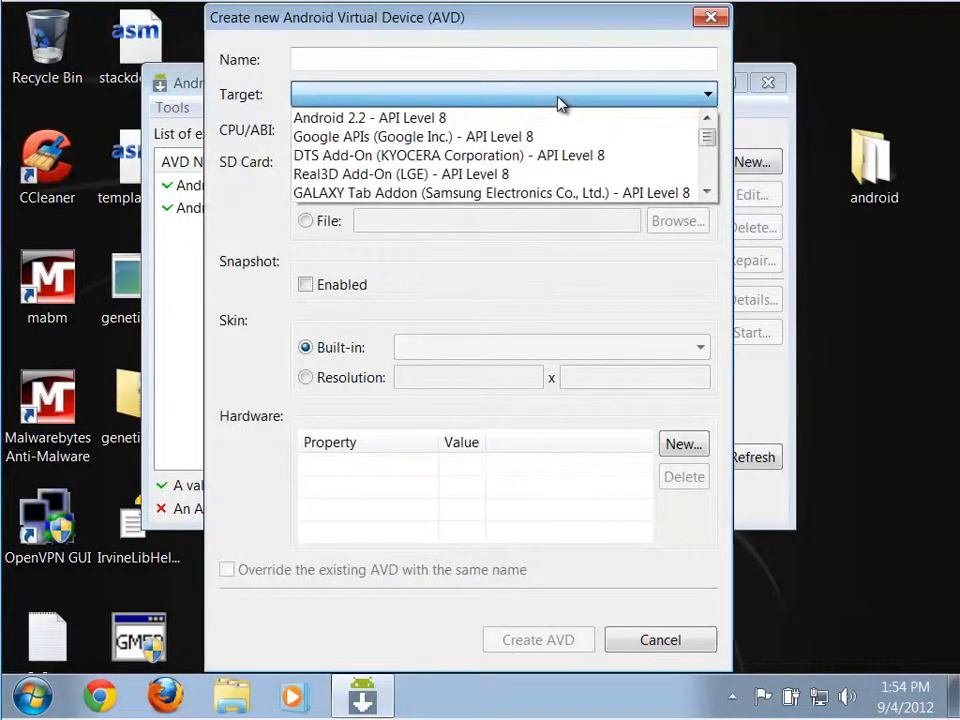
pyautogui.click(712, 193)
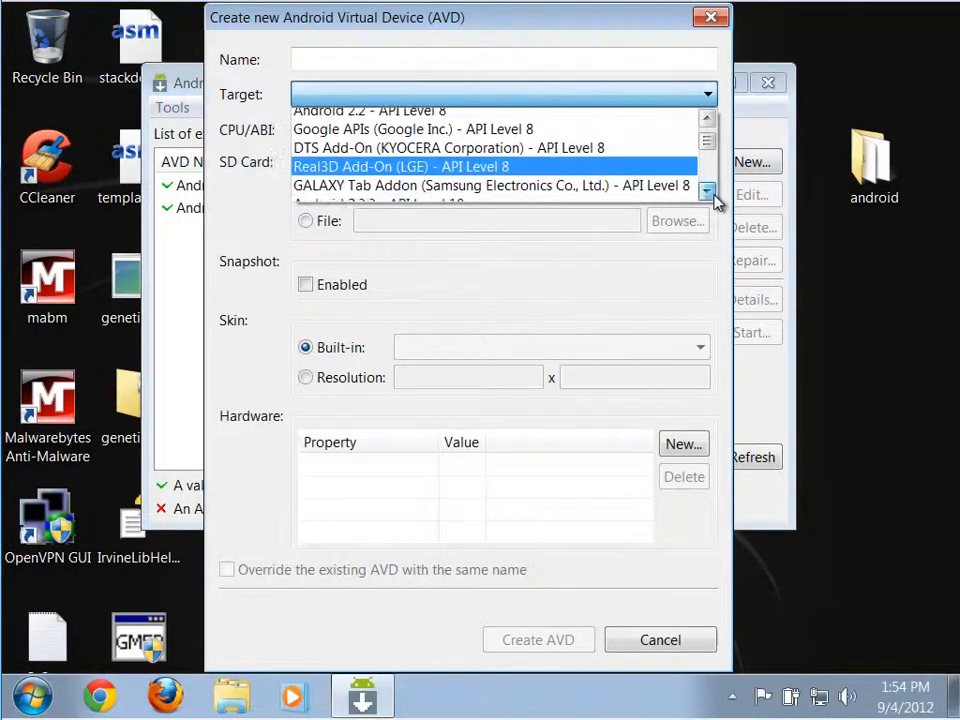
pyautogui.click(712, 193)
pyautogui.click(647, 181)
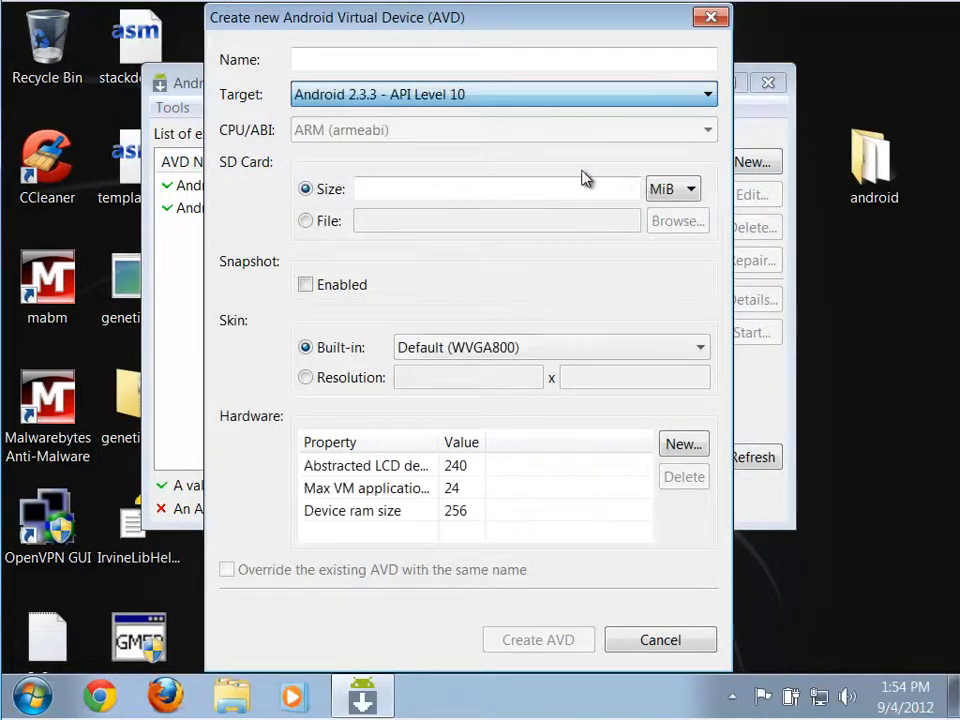
# Name it Android_2_3_3, enable snapshots, create it, and close the AVD Manager.
pyautogui.click(388, 62)
pyautogui.write('A')
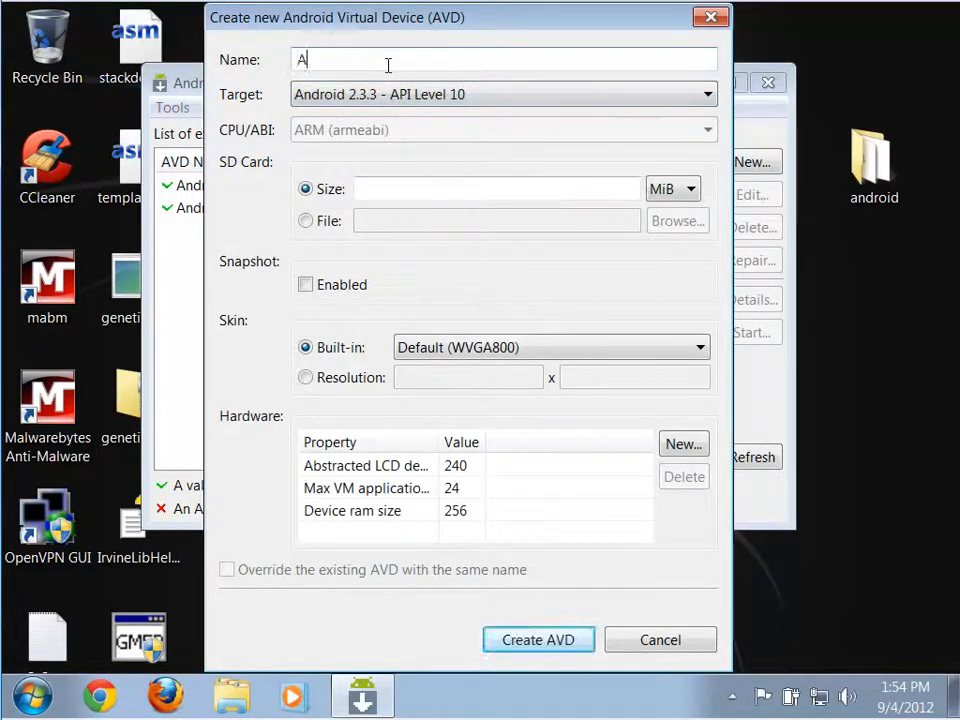
pyautogui.write('ndroid_')
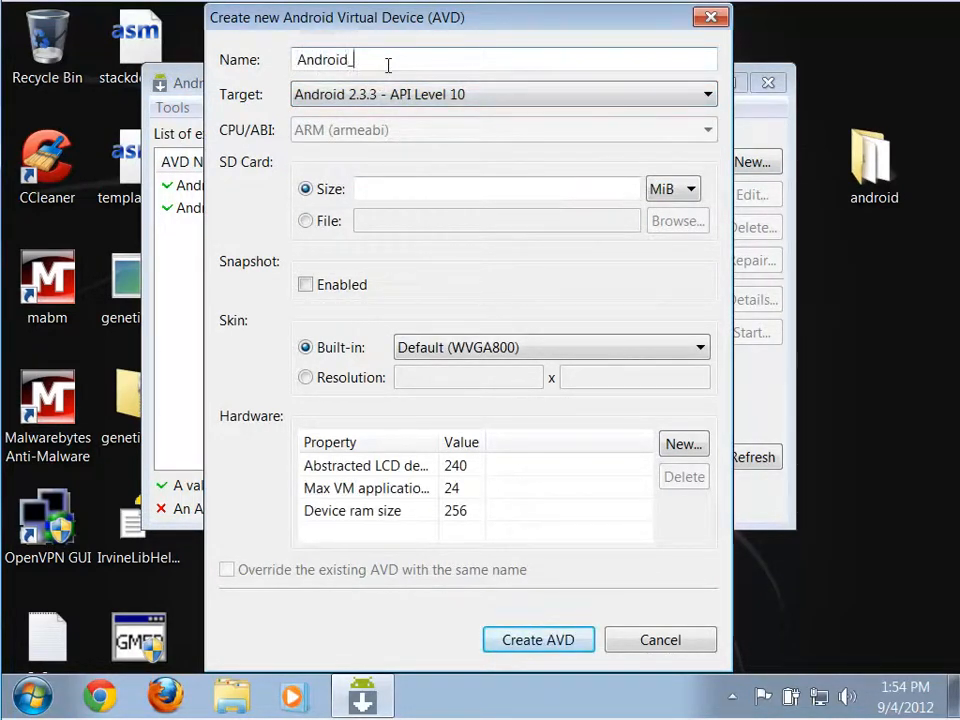
pyautogui.write('2_3_3')
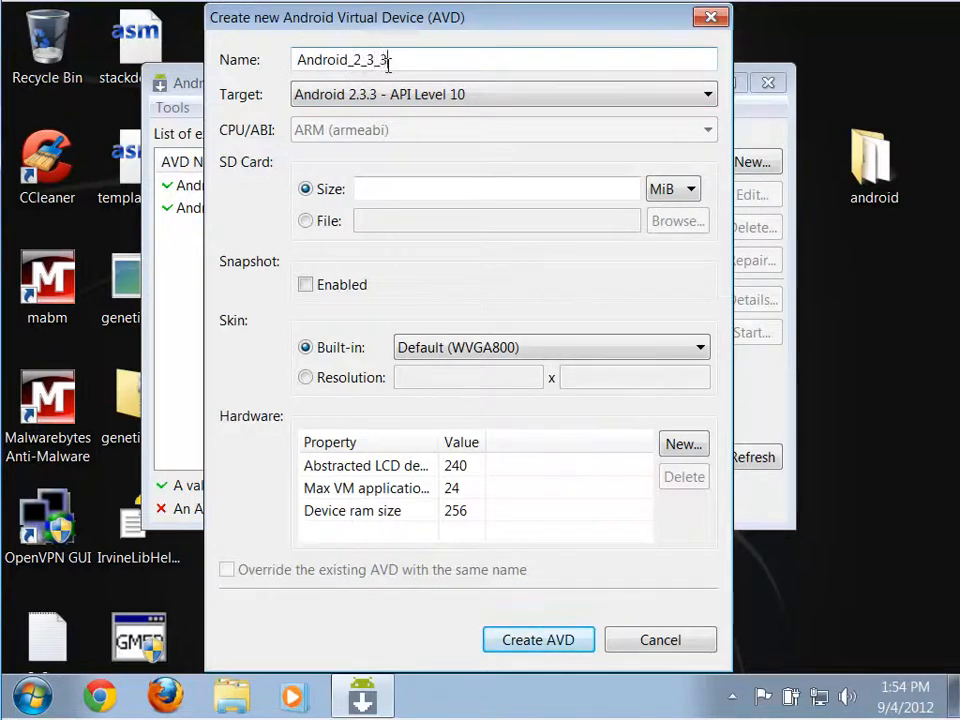
pyautogui.click(307, 285)
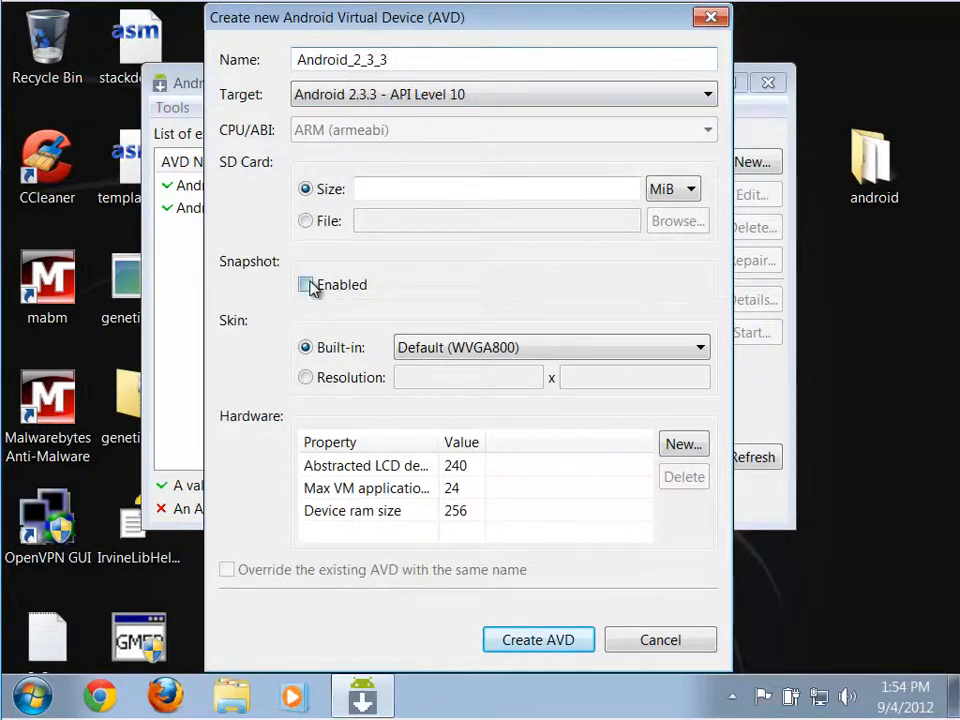
pyautogui.click(538, 640)
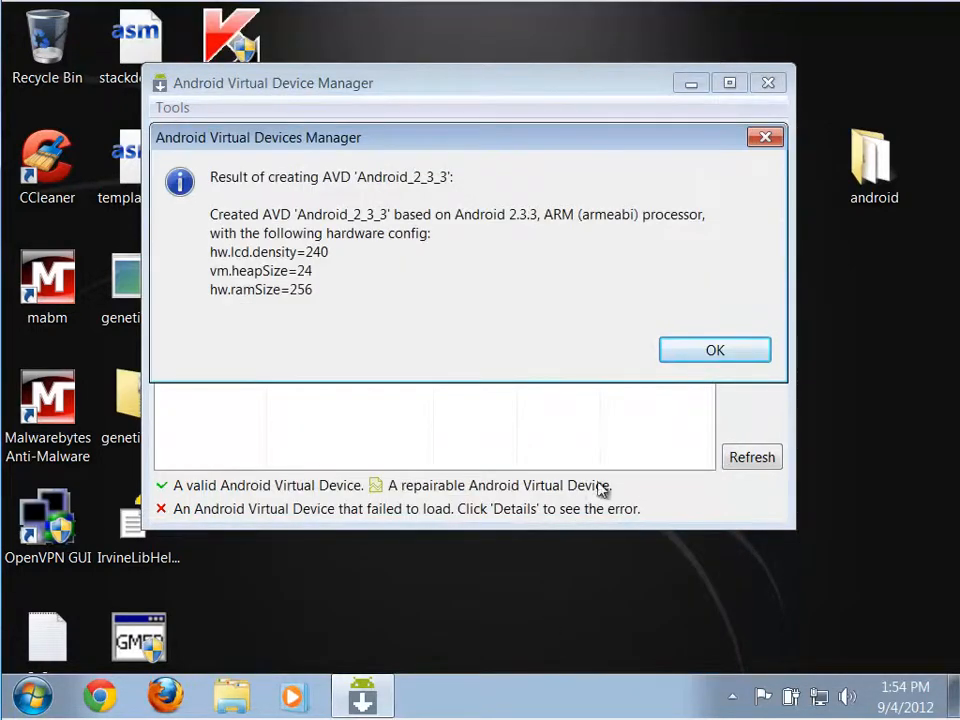
pyautogui.click(707, 357)
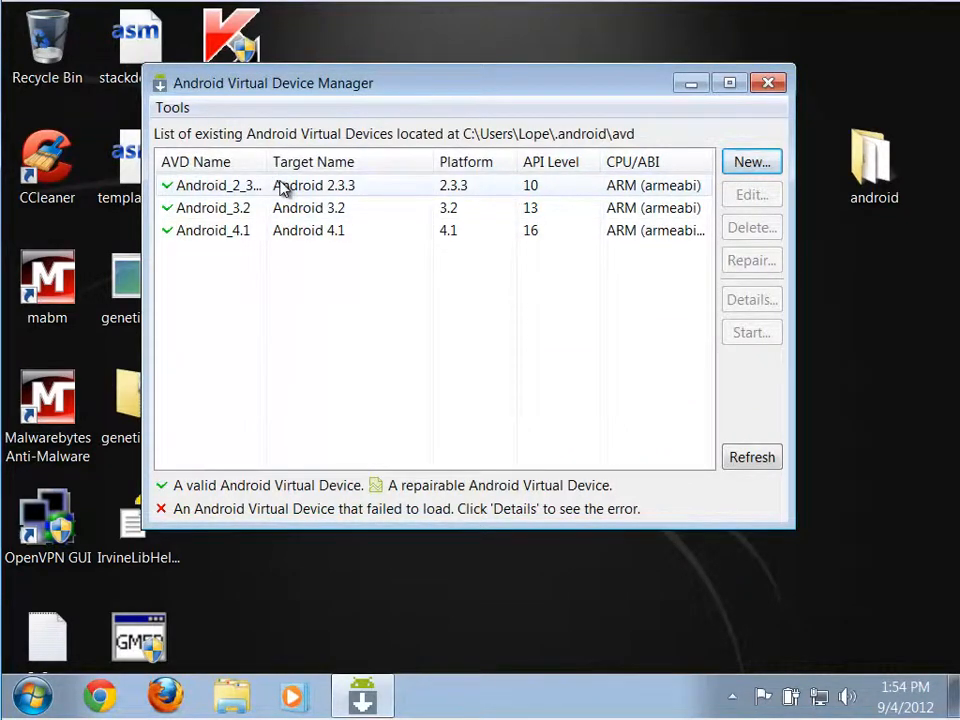
pyautogui.click(767, 84)
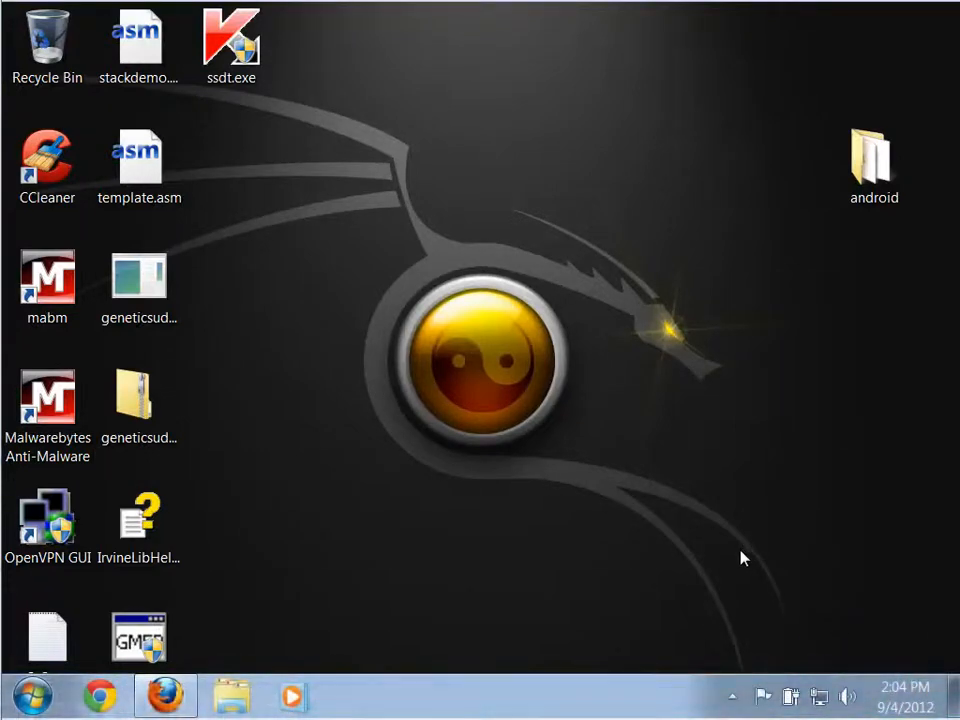
# Launch Eclipse from the Start menu, allowing it past the security warning, with the default workspace.
pyautogui.click(40, 705)
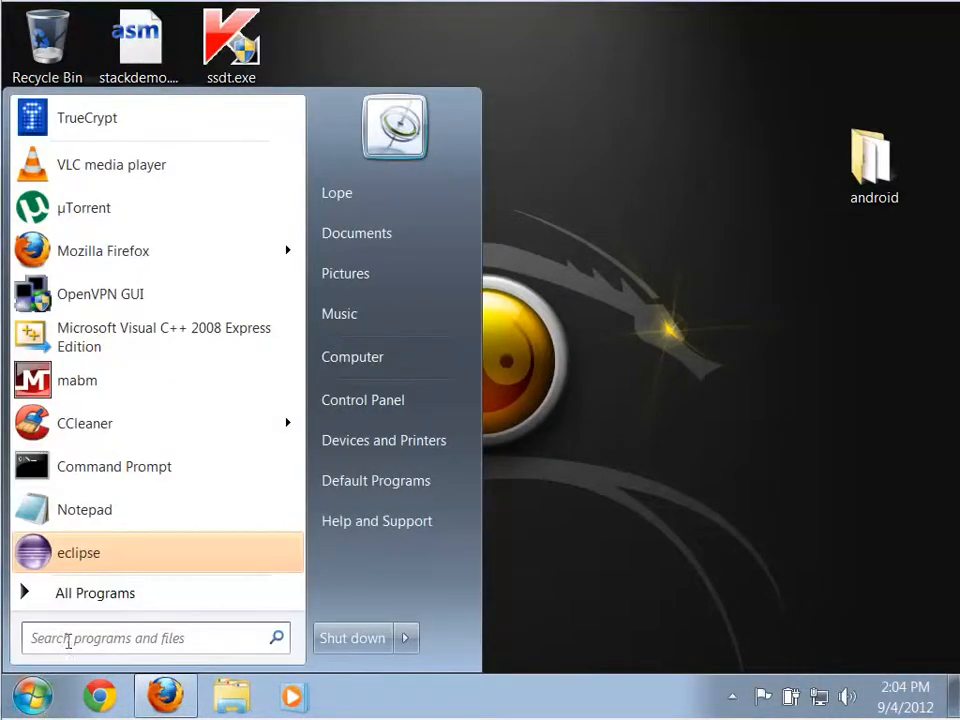
pyautogui.click(62, 562)
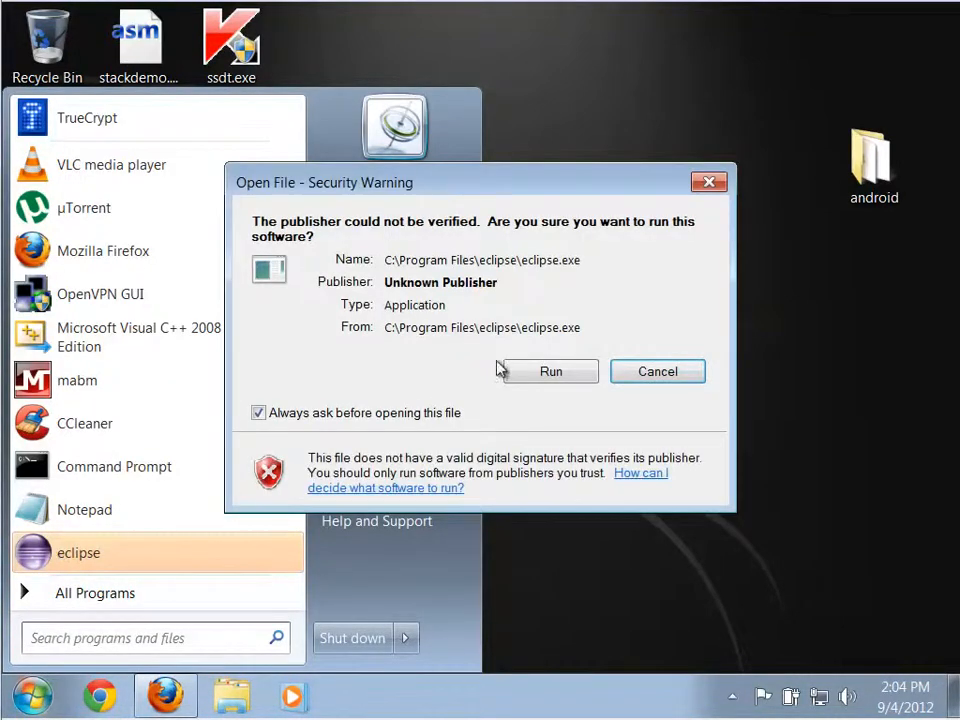
pyautogui.click(553, 372)
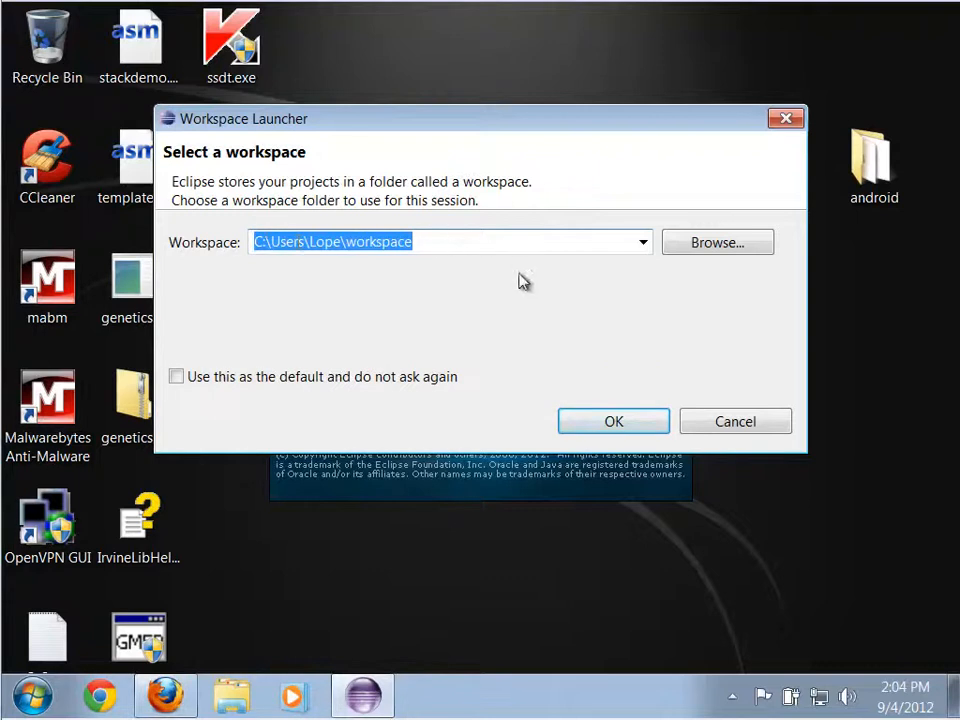
pyautogui.click(603, 424)
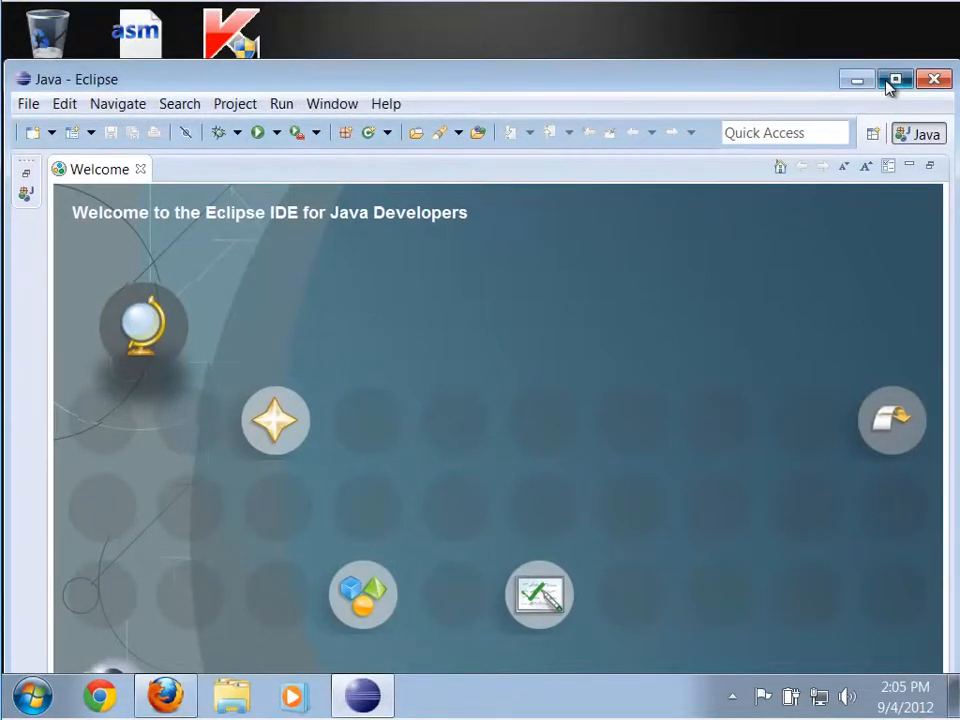
# Maximize Eclipse, leave the Welcome page for the workbench, and enlarge the Problems panel.
pyautogui.click(893, 80)
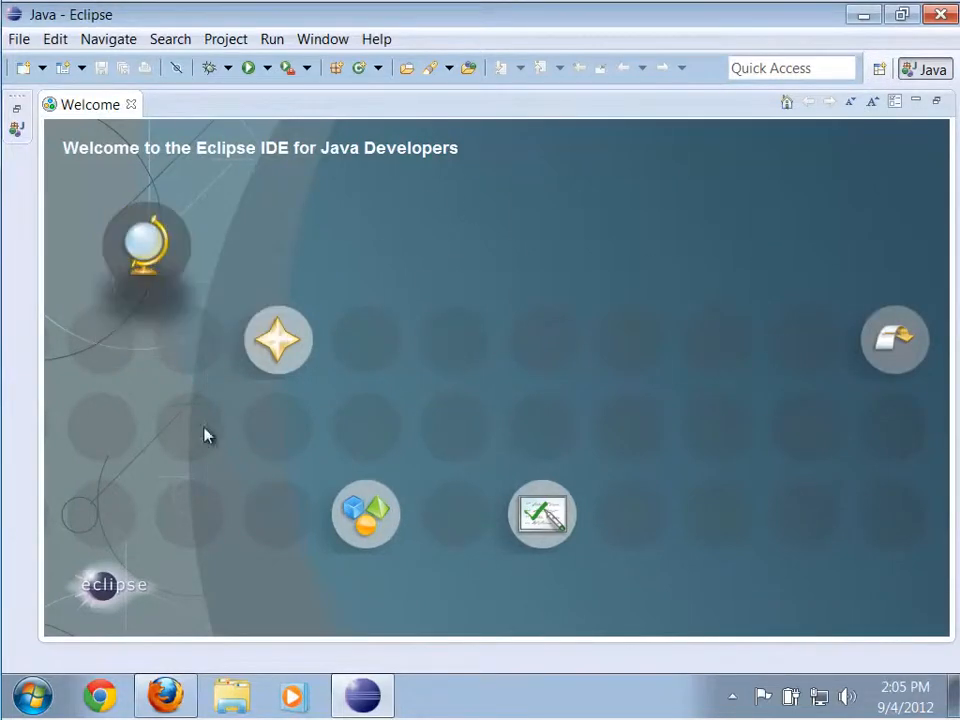
pyautogui.click(903, 338)
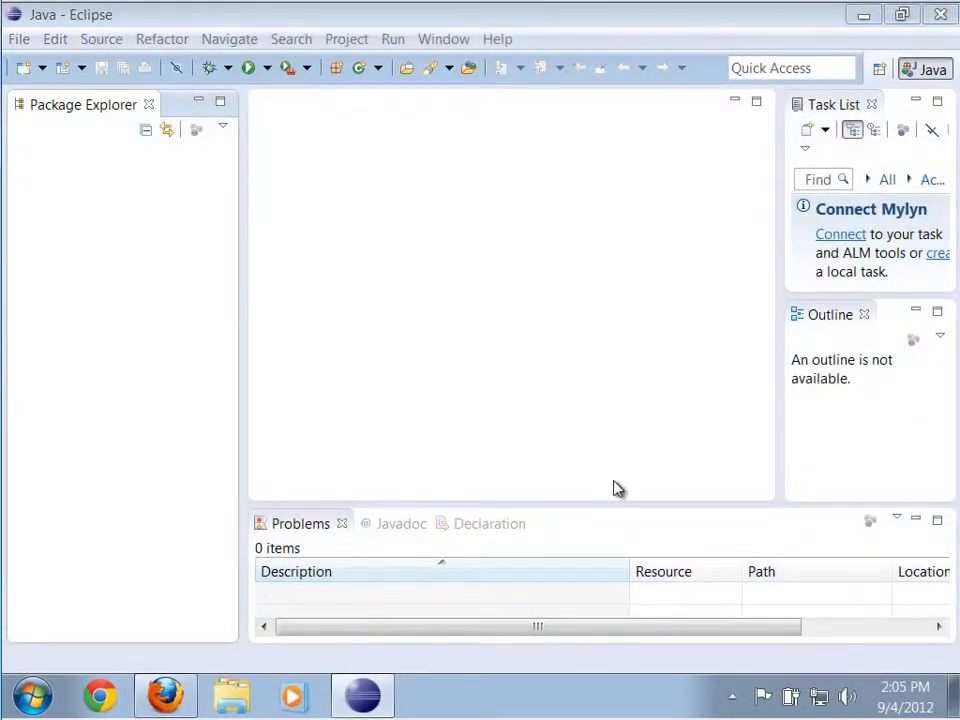
pyautogui.moveTo(625, 503); pyautogui.dragTo(627, 464)
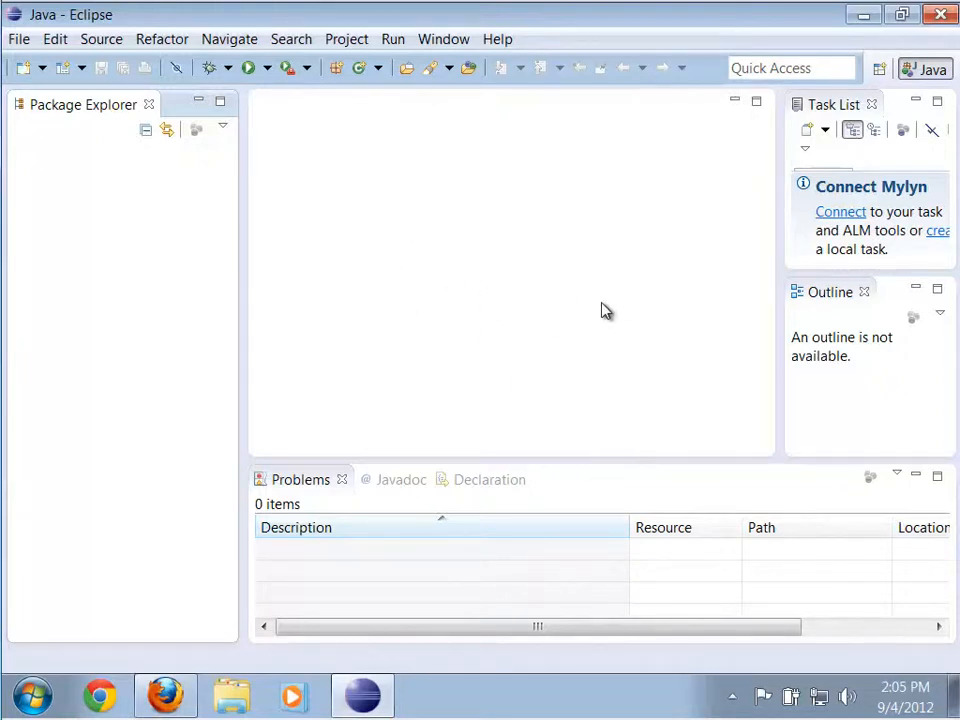
# Begin adding a software site named ADT under Install New Software, then switch to Firefox's SDK page.
pyautogui.click(497, 40)
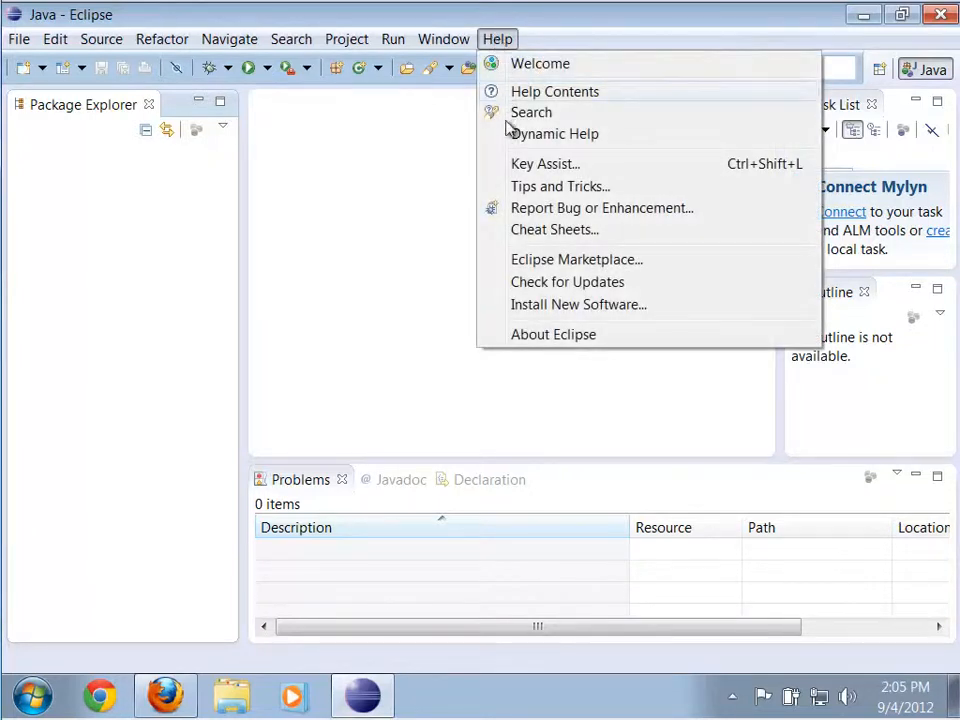
pyautogui.click(537, 305)
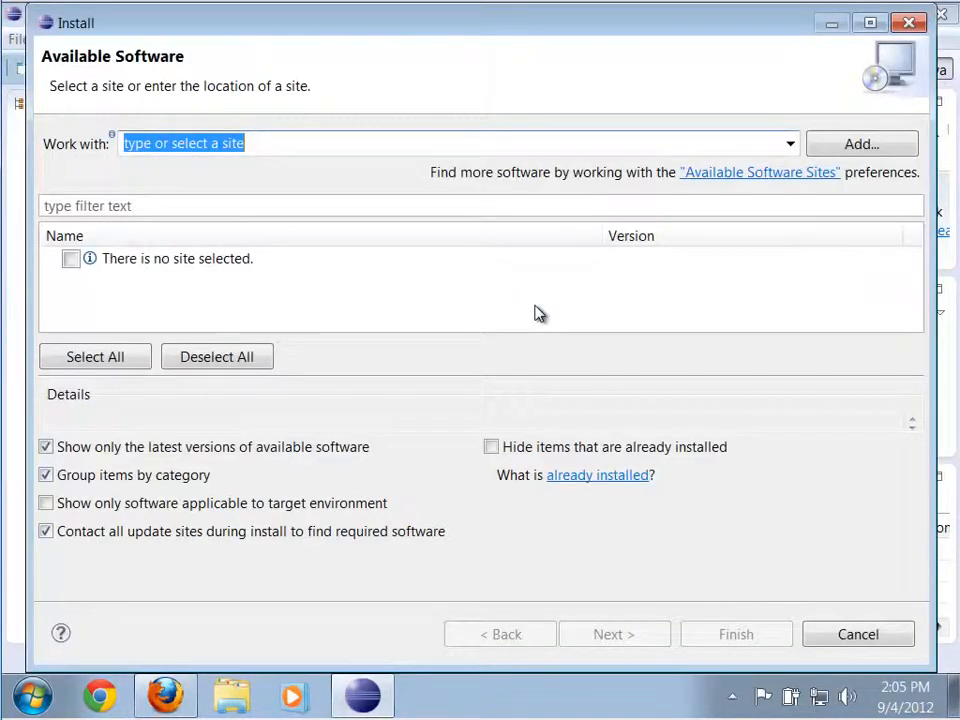
pyautogui.click(897, 147)
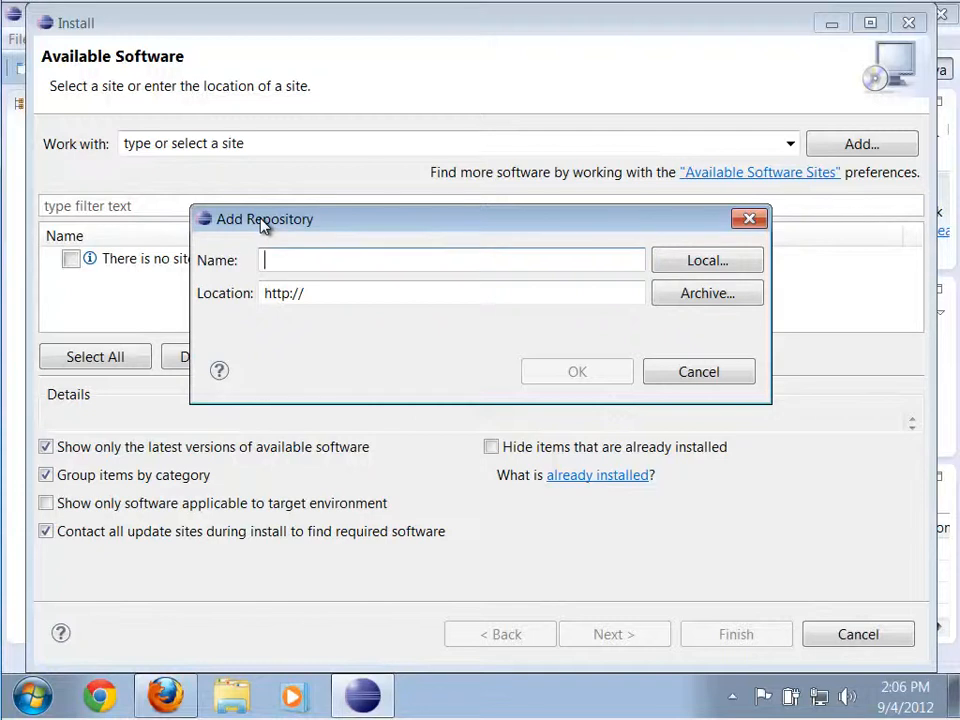
pyautogui.write('ADT')
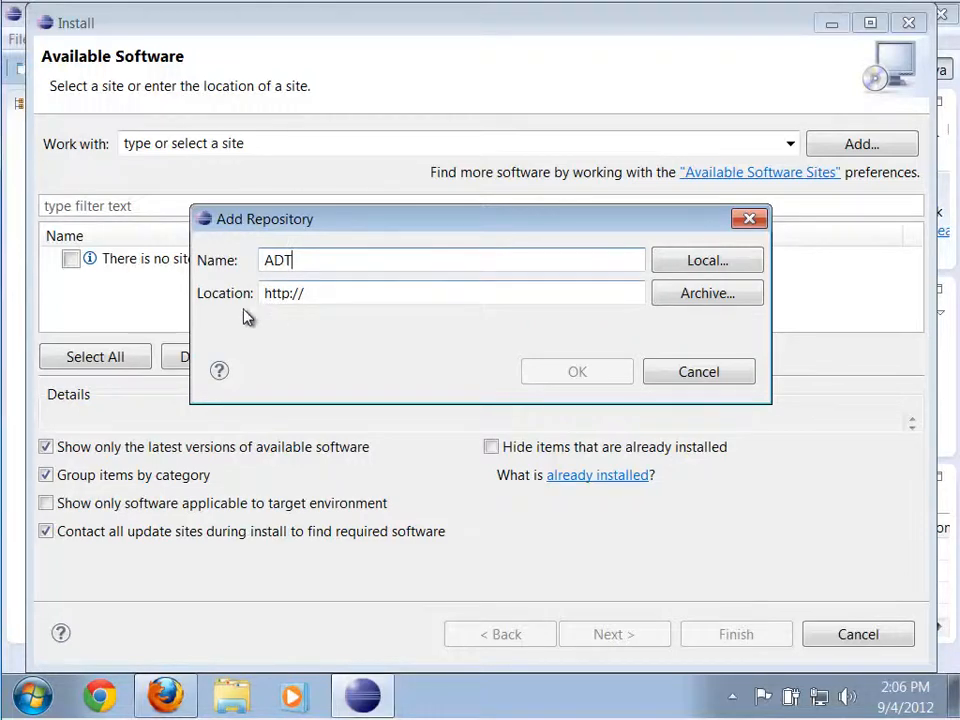
pyautogui.click(165, 696)
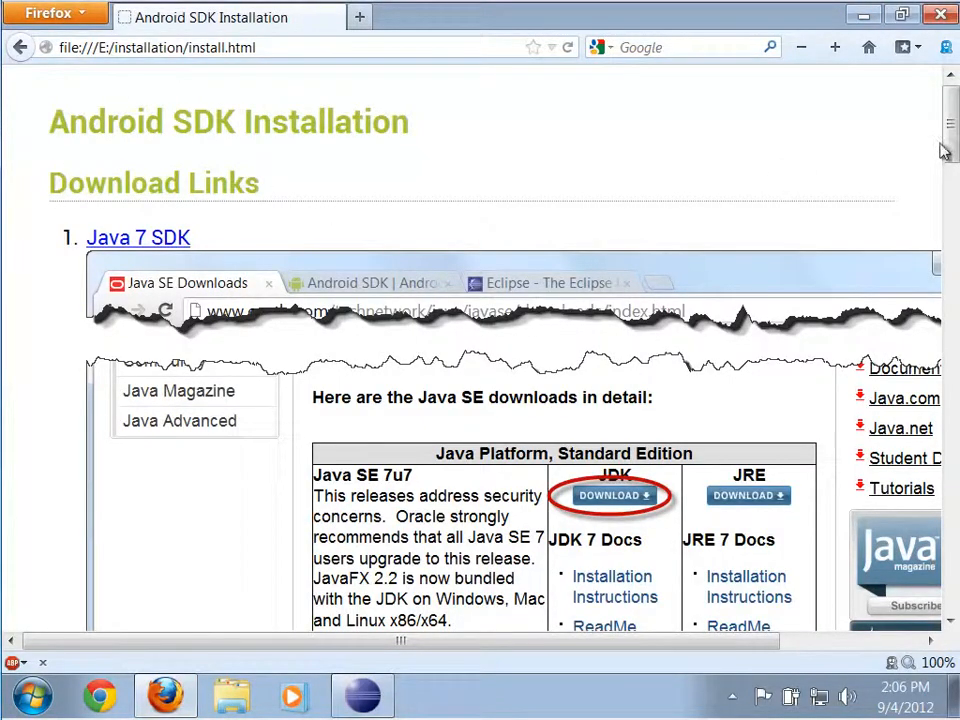
pyautogui.moveTo(945, 150); pyautogui.dragTo(921, 615)
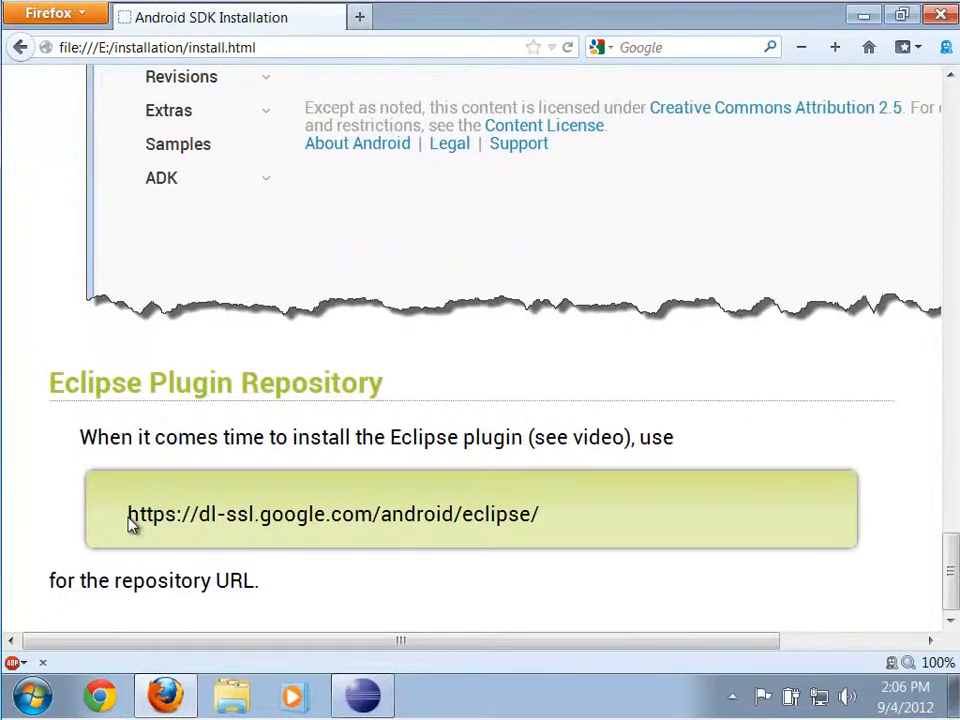
pyautogui.moveTo(128, 520); pyautogui.dragTo(542, 534)
pyautogui.hotkey('ctrl', 'c')
pyautogui.rightClick(522, 515)
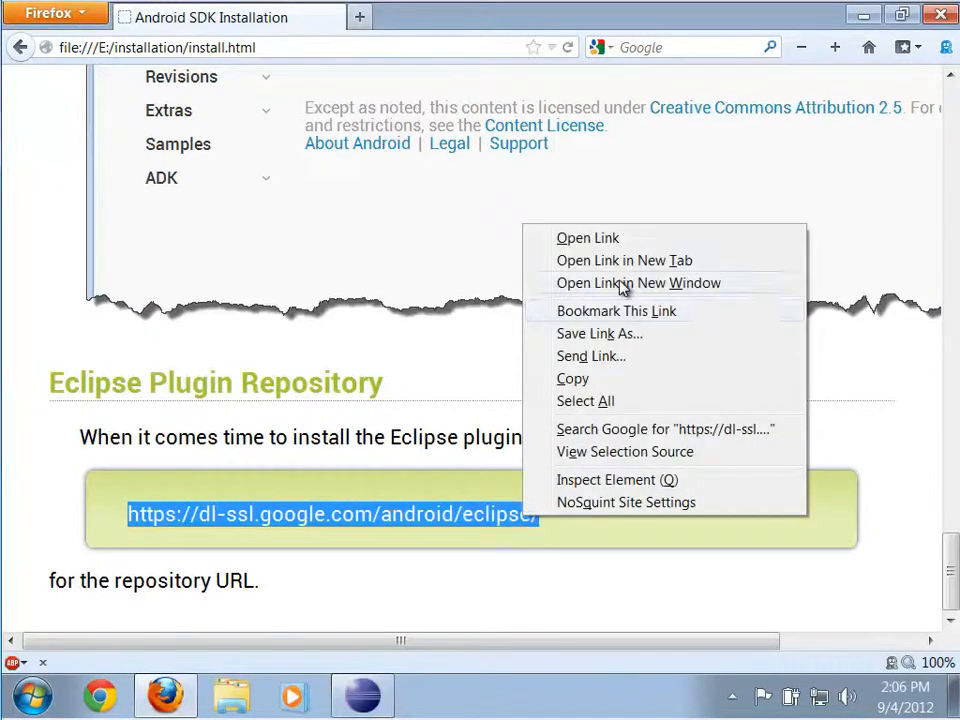
pyautogui.click(588, 380)
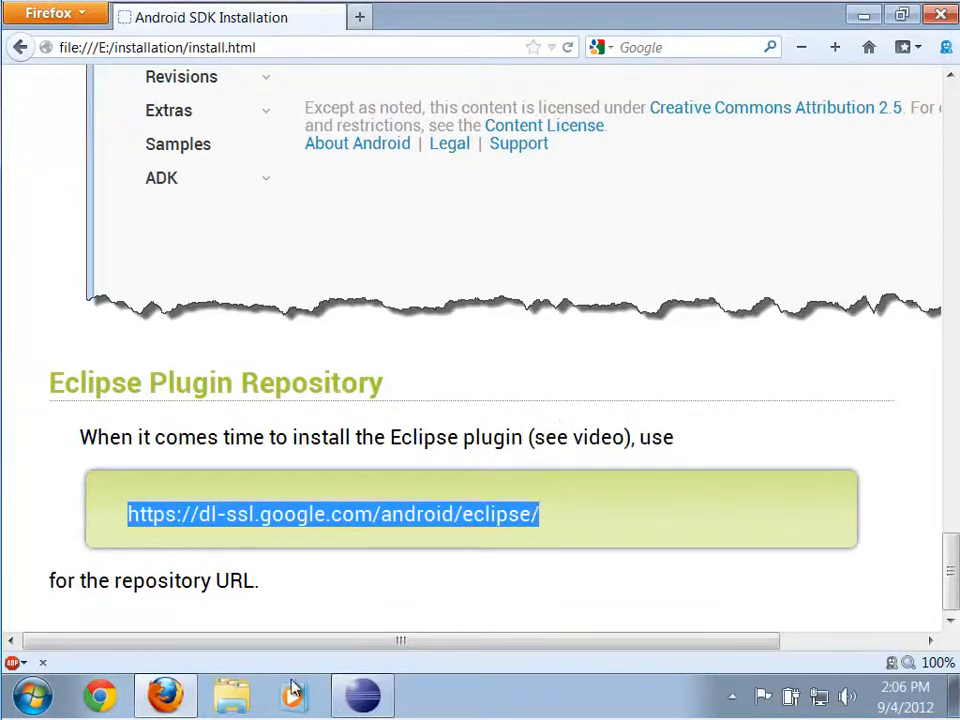
pyautogui.click(362, 695)
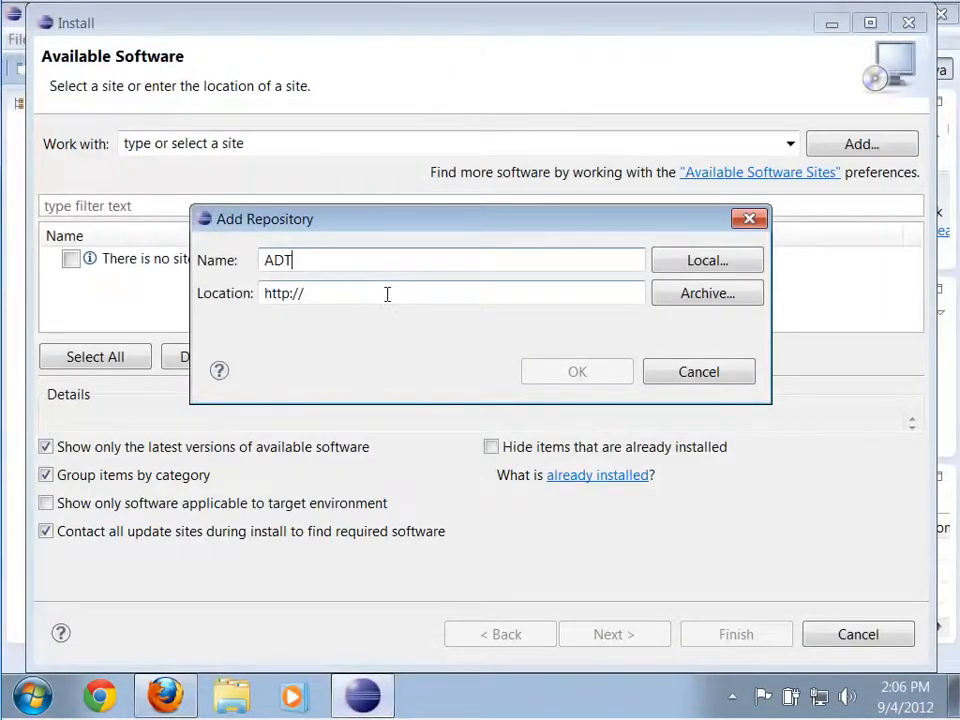
# Paste the URL as the ADT site location, select Developer Tools, and proceed to Install Details.
pyautogui.press('Tab')
pyautogui.rightClick(341, 294)
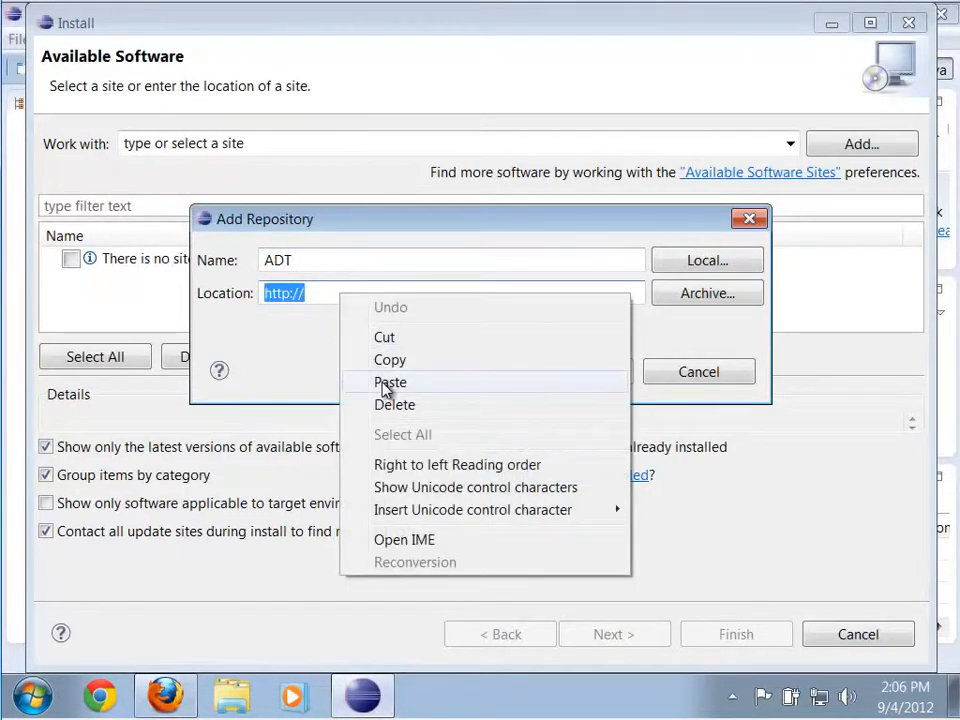
pyautogui.click(388, 383)
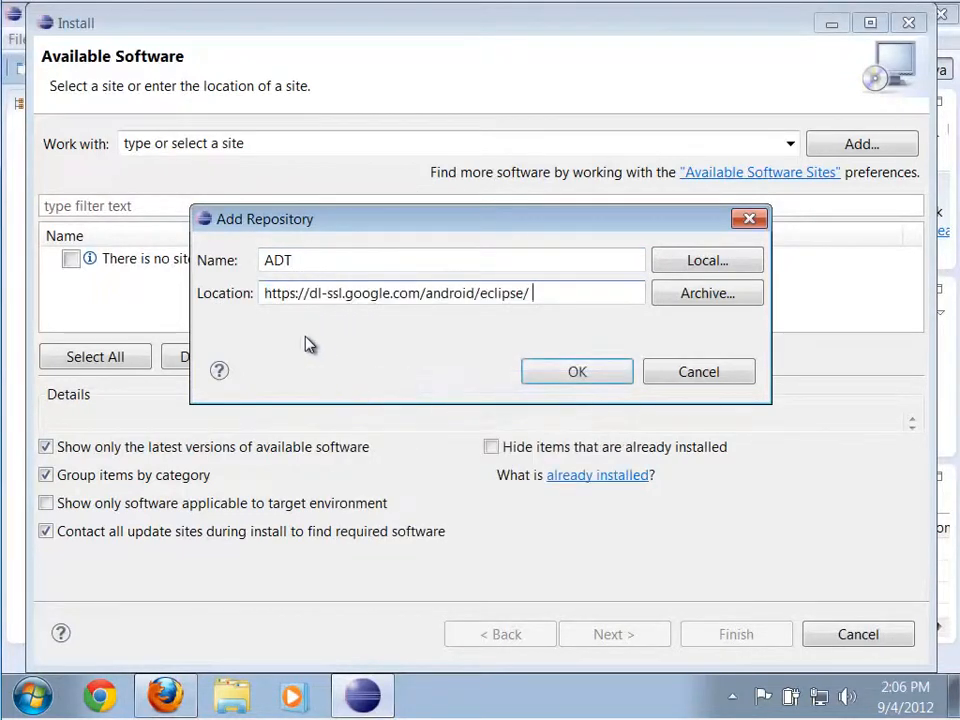
pyautogui.click(558, 379)
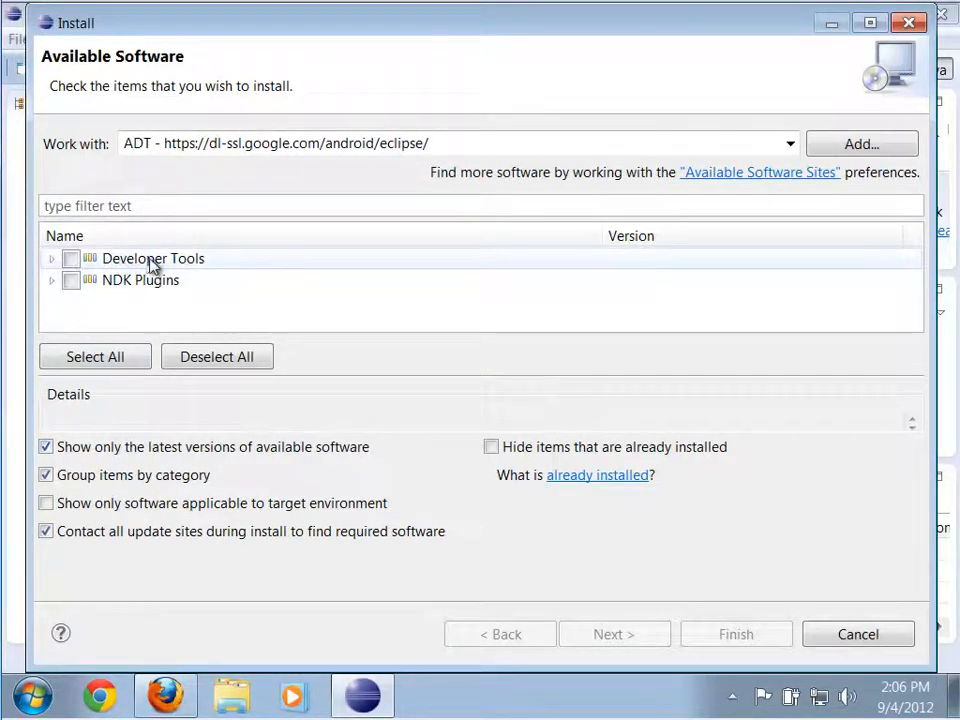
pyautogui.click(71, 259)
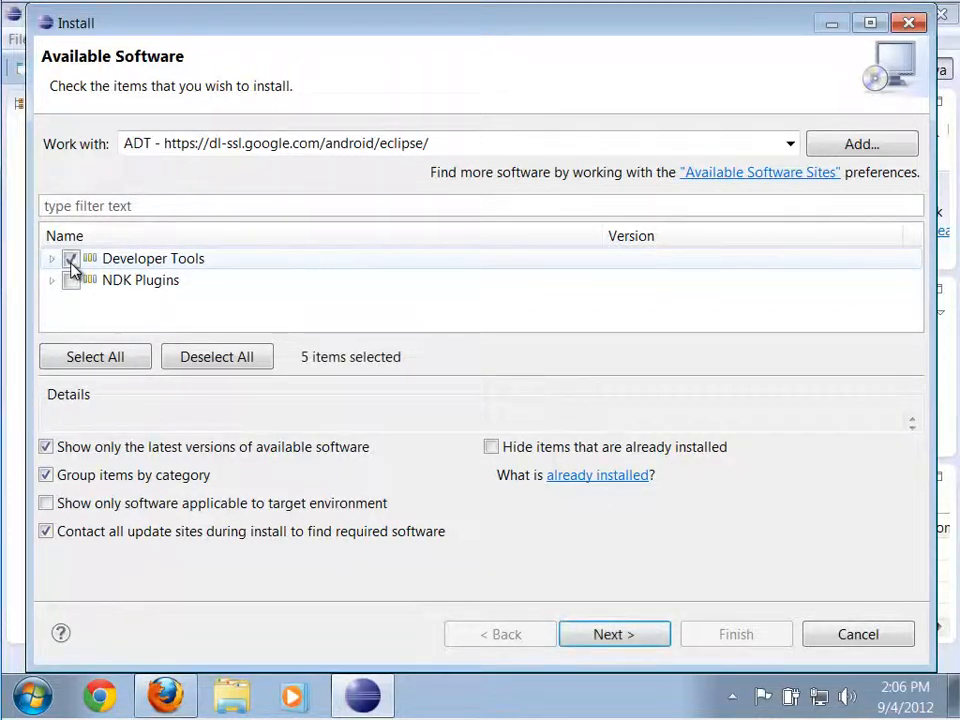
pyautogui.click(604, 635)
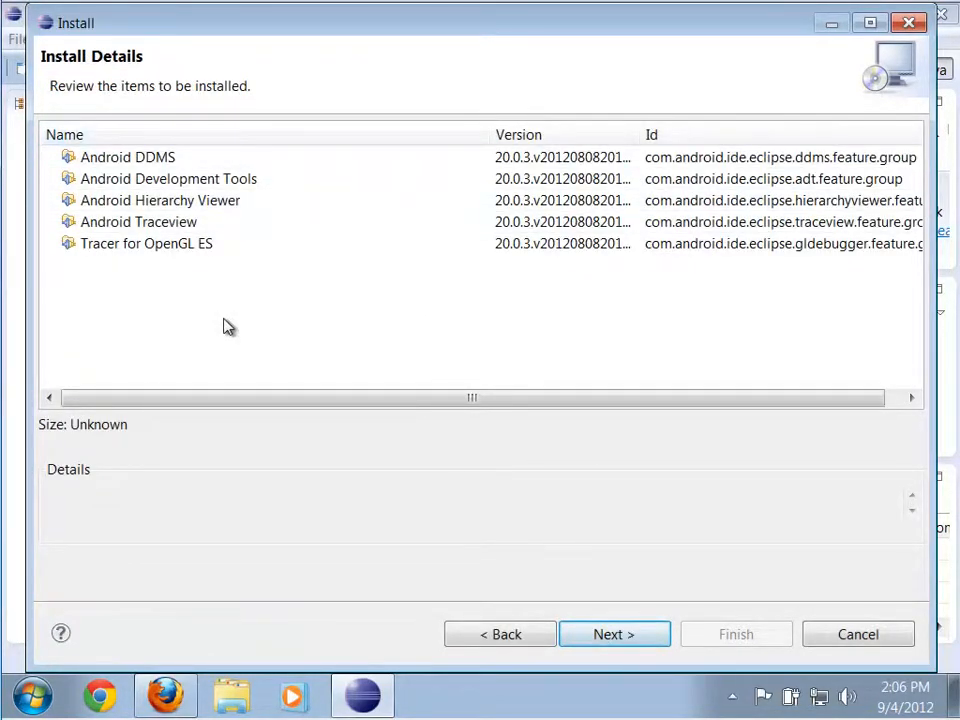
# Accept the licences, install ADT despite the unsigned-content warning, and restart Eclipse.
pyautogui.click(637, 638)
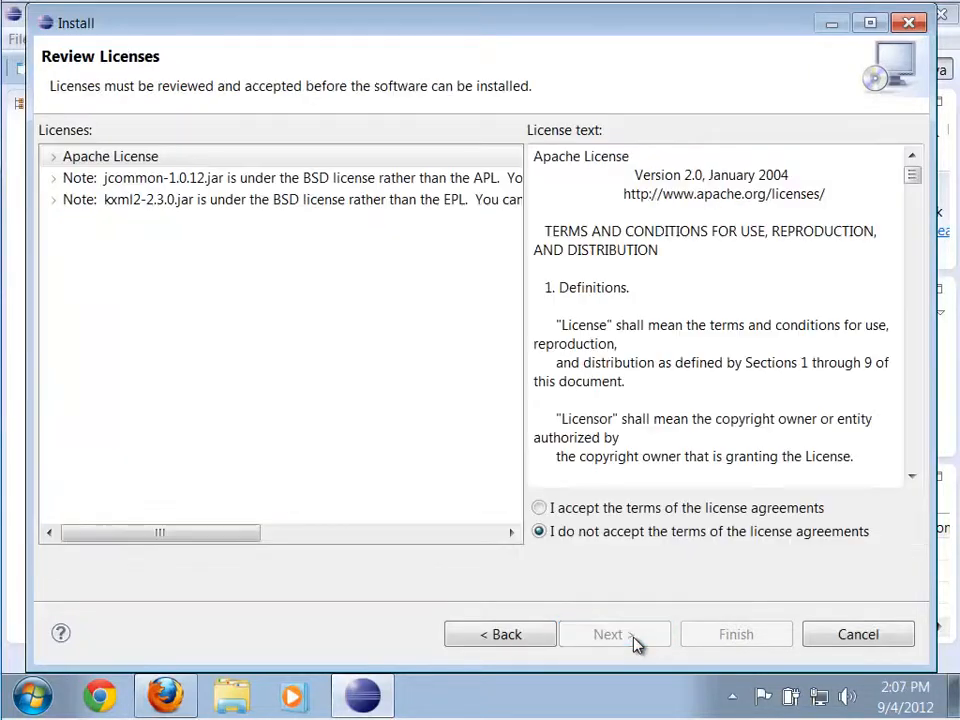
pyautogui.click(579, 509)
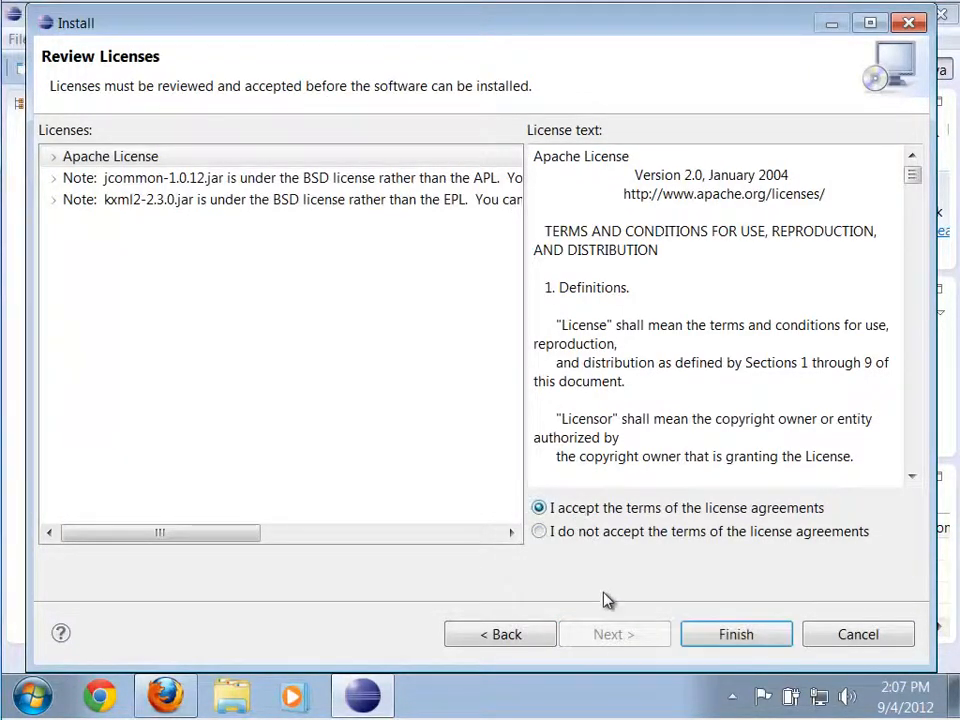
pyautogui.click(733, 638)
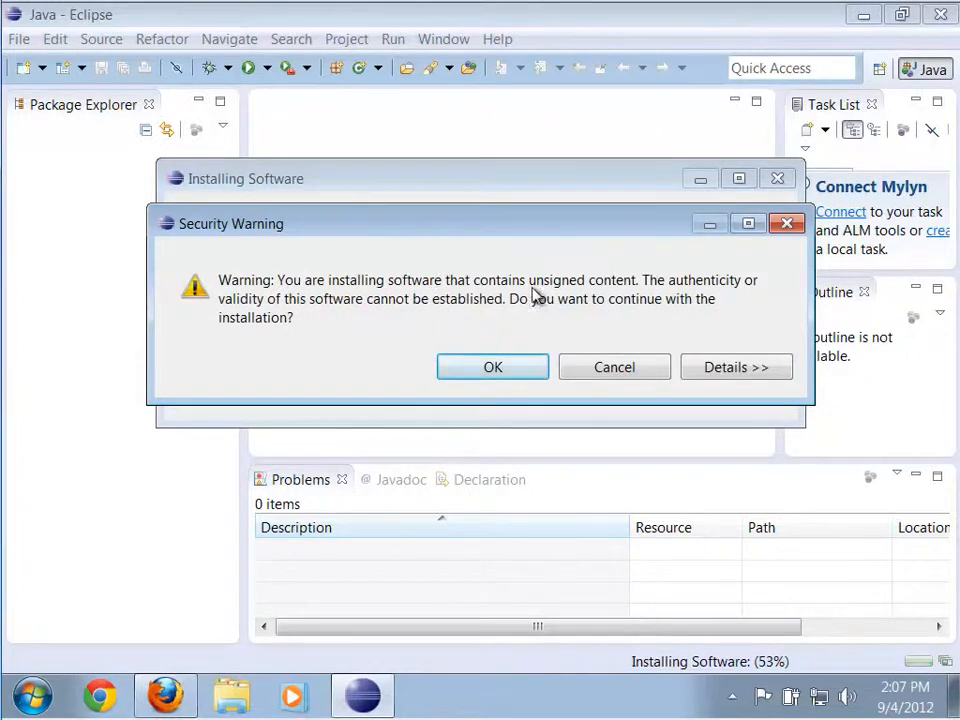
pyautogui.click(505, 370)
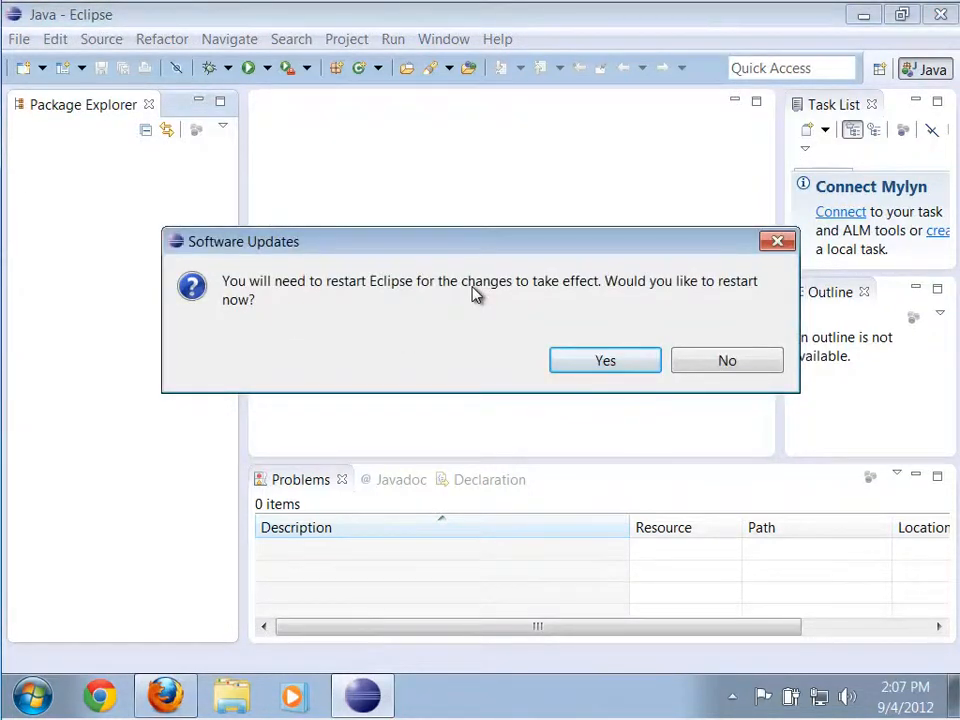
pyautogui.click(604, 362)
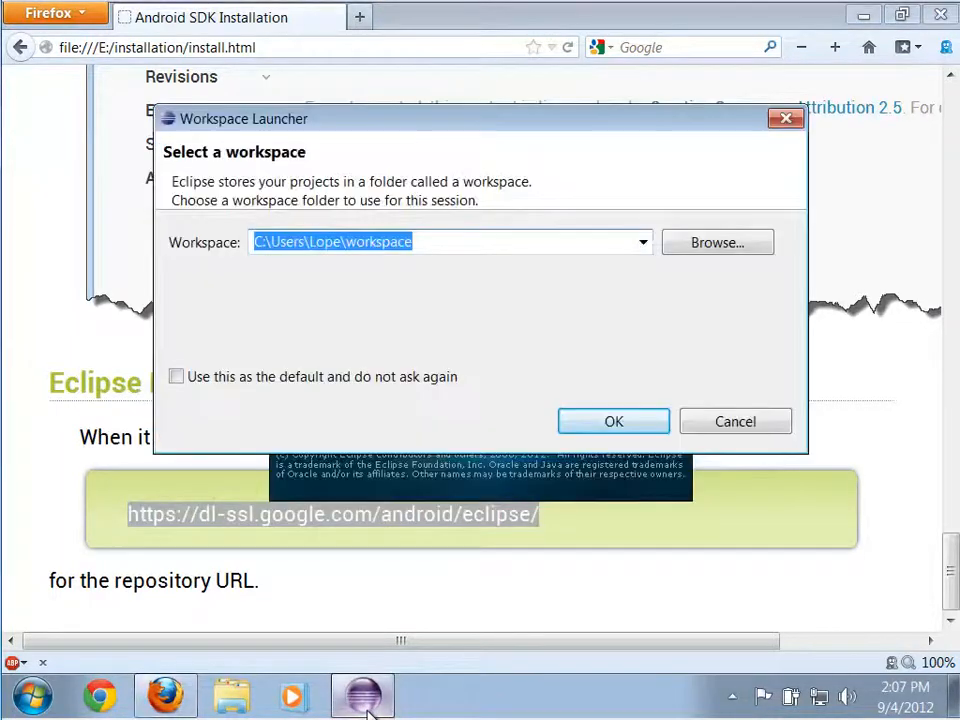
# Open the default workspace and point Eclipse at the existing SDK in AppData\Local\Android\android-sdk.
pyautogui.click(618, 423)
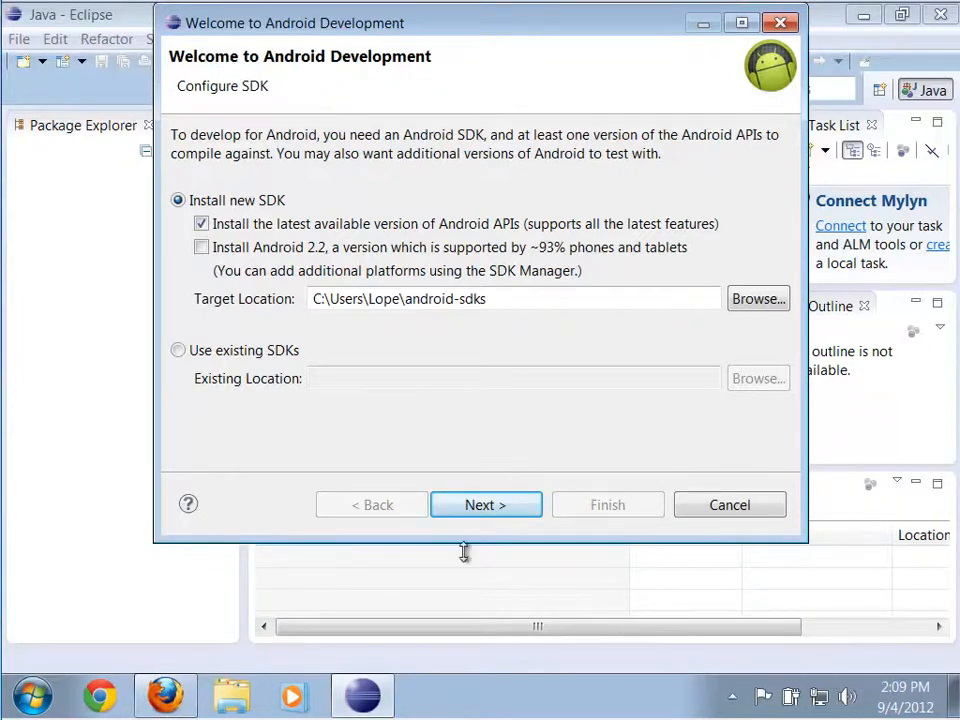
pyautogui.click(178, 352)
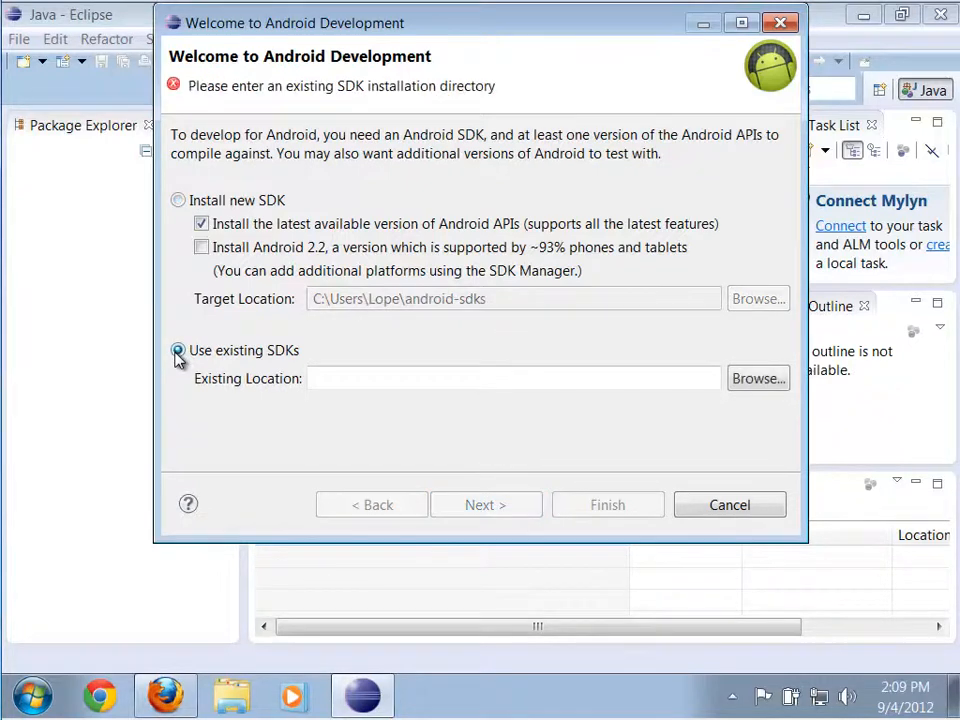
pyautogui.click(752, 387)
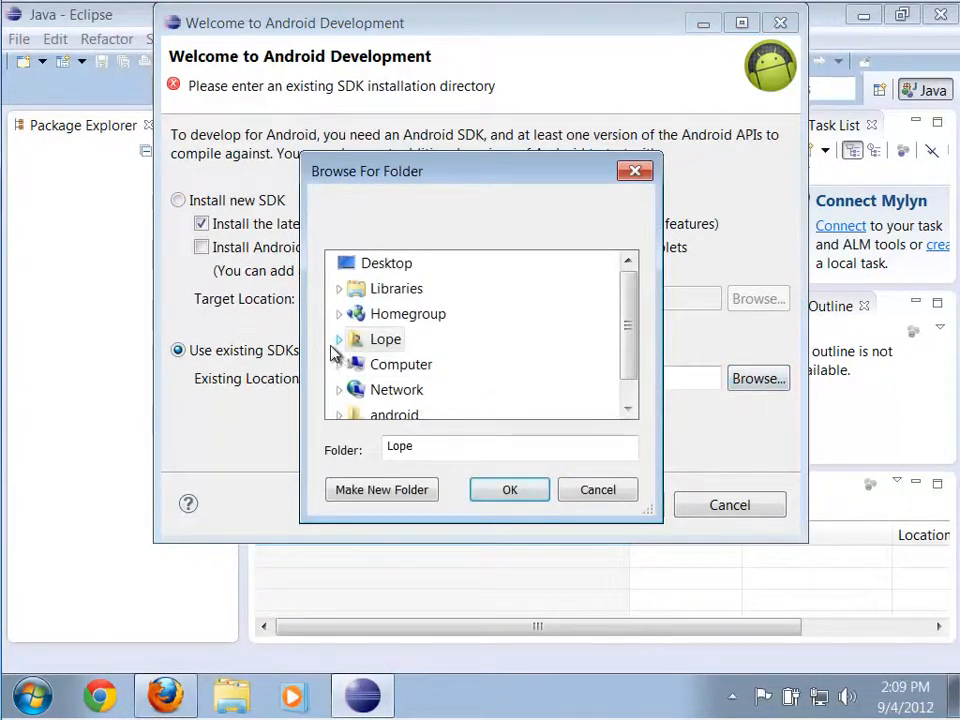
pyautogui.click(338, 341)
pyautogui.moveTo(628, 298); pyautogui.dragTo(628, 308)
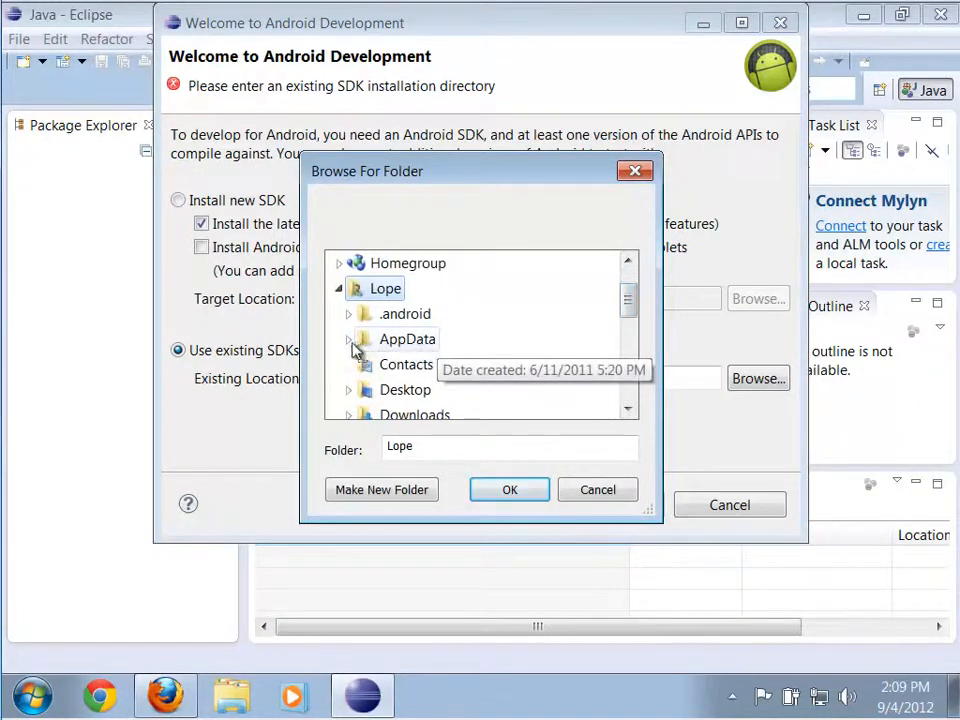
pyautogui.click(352, 345)
pyautogui.click(358, 342)
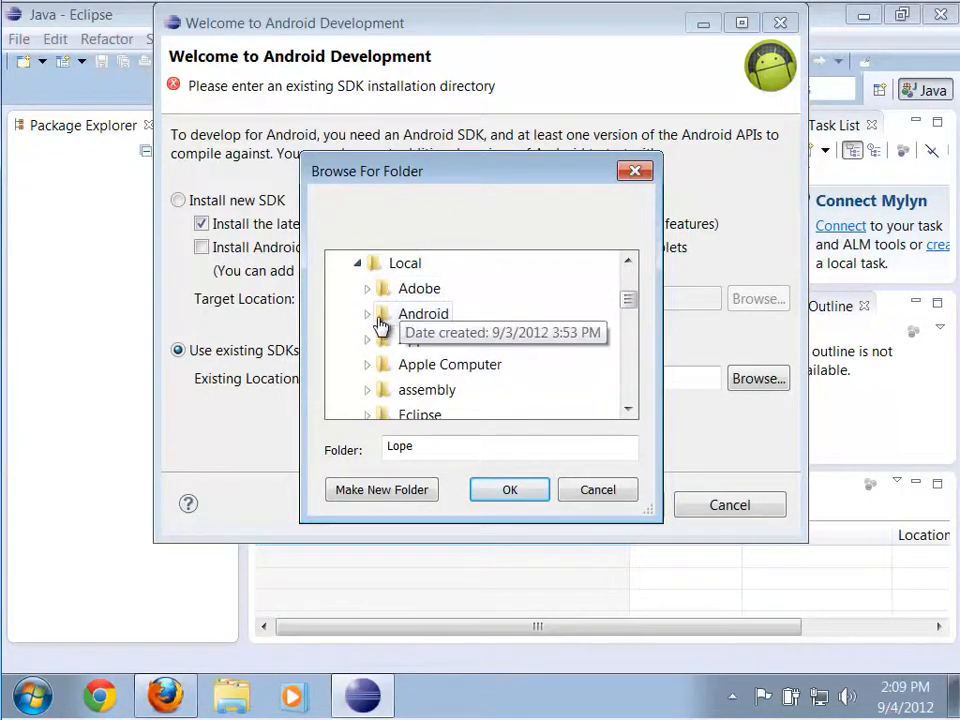
pyautogui.click(368, 316)
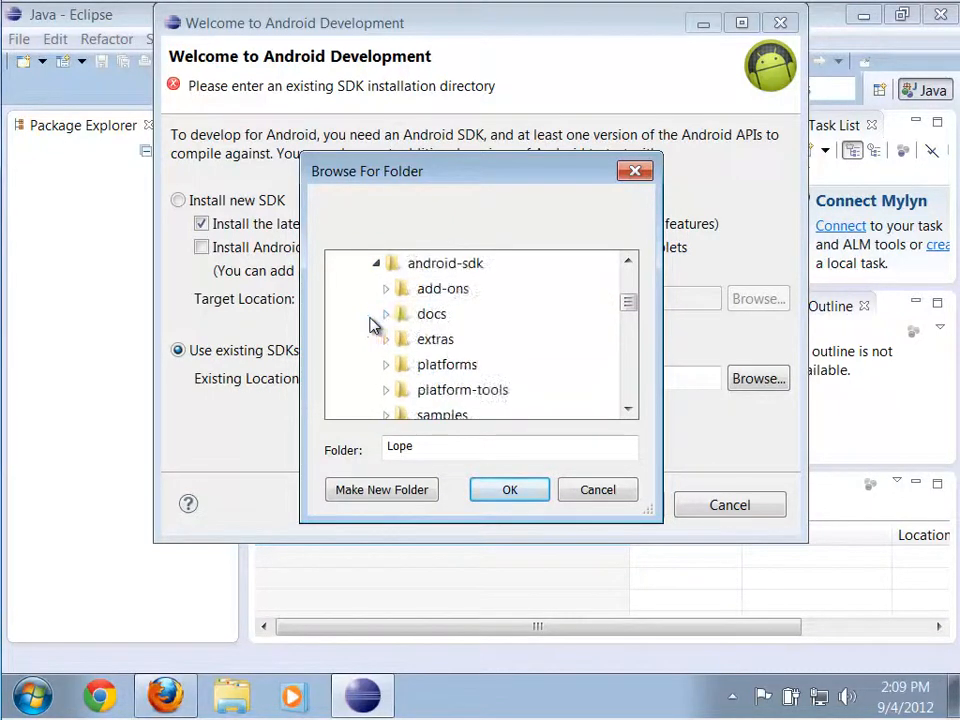
pyautogui.click(437, 268)
pyautogui.click(628, 262)
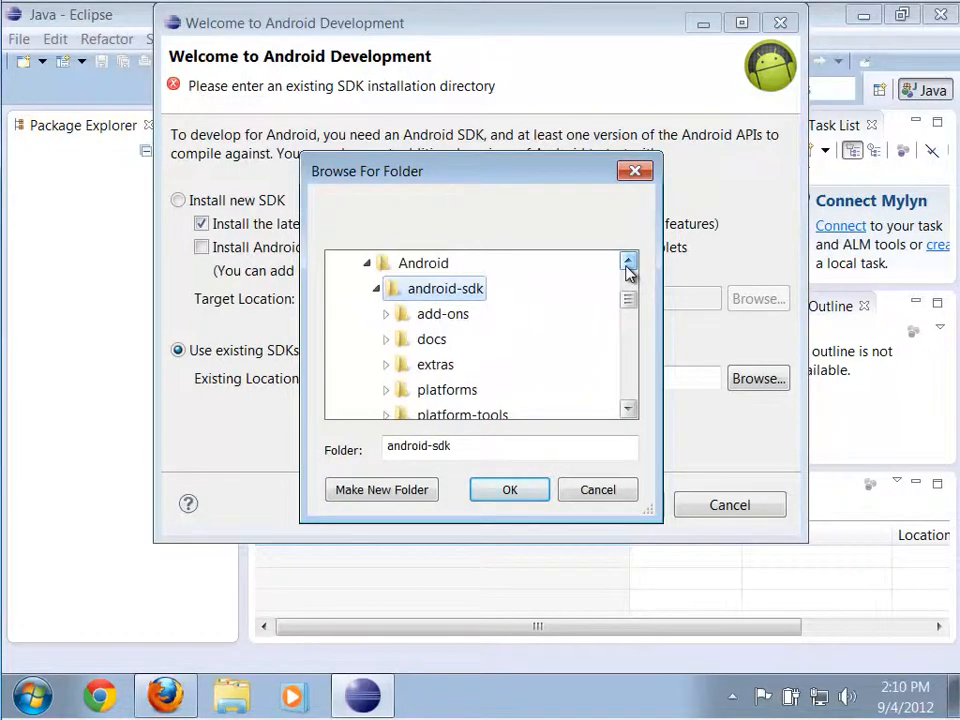
pyautogui.click(510, 490)
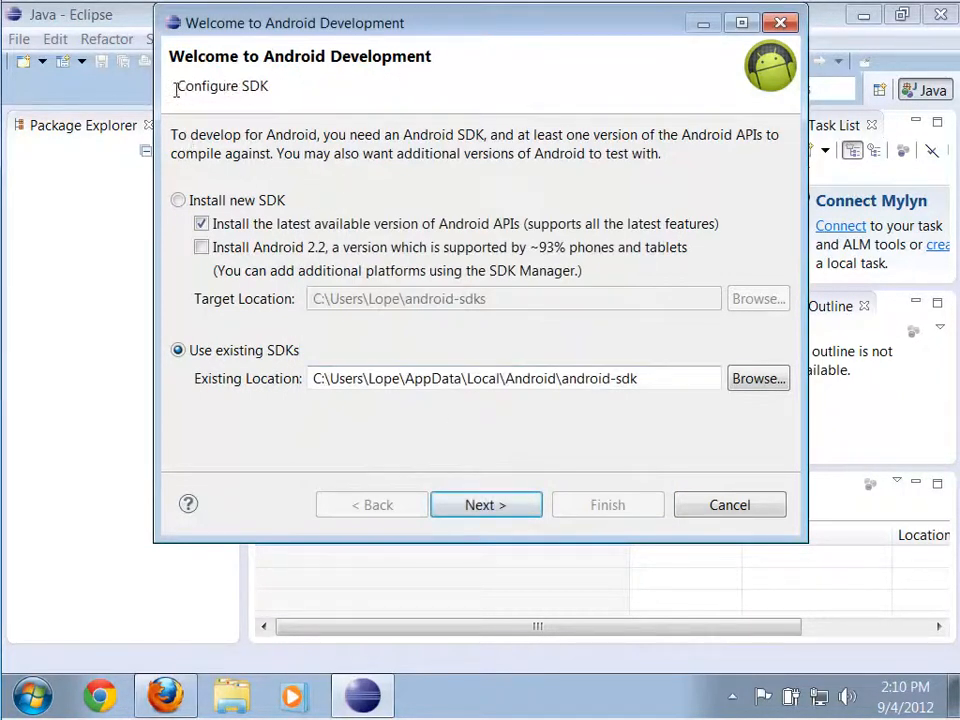
# Decline sending usage statistics to Google and finish the Android setup wizard.
pyautogui.click(492, 512)
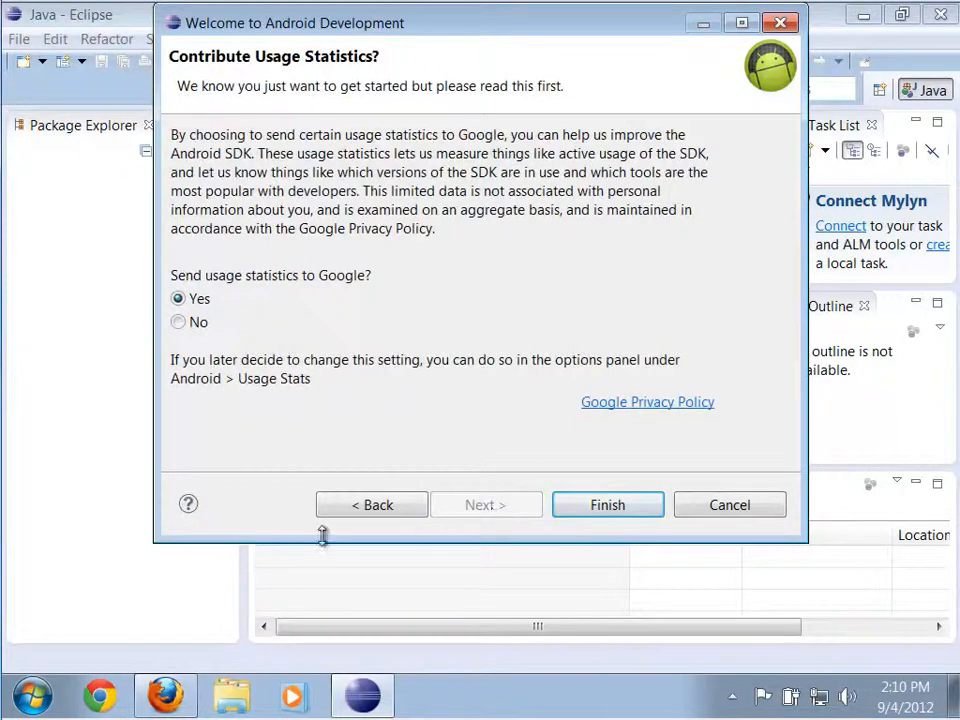
pyautogui.click(192, 322)
pyautogui.click(607, 507)
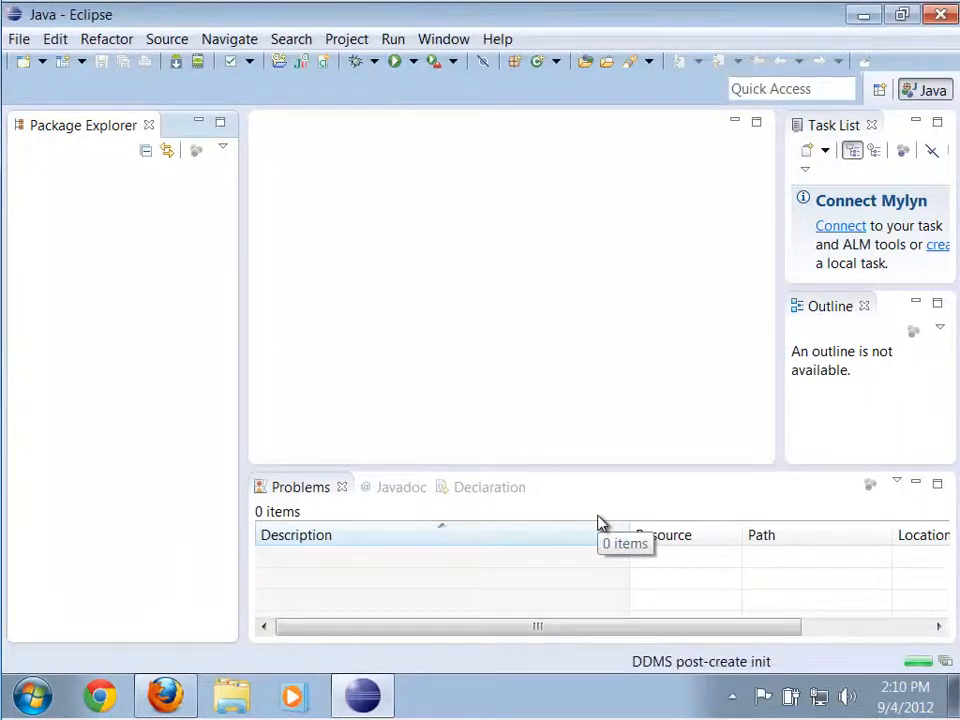